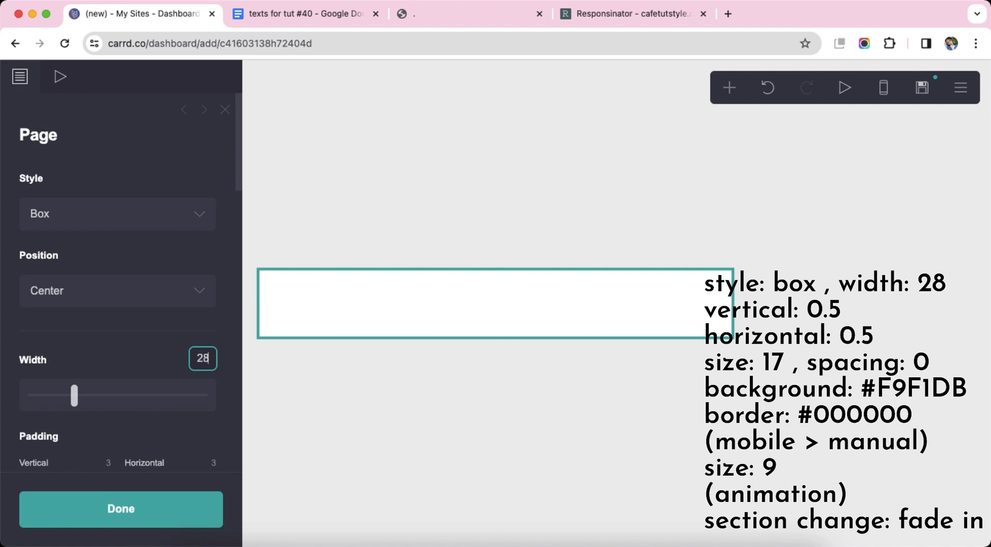
Step: Set the page's vertical and horizontal padding to 0.5 and its base element size to 17
scroll(148, 350, "down", 3)
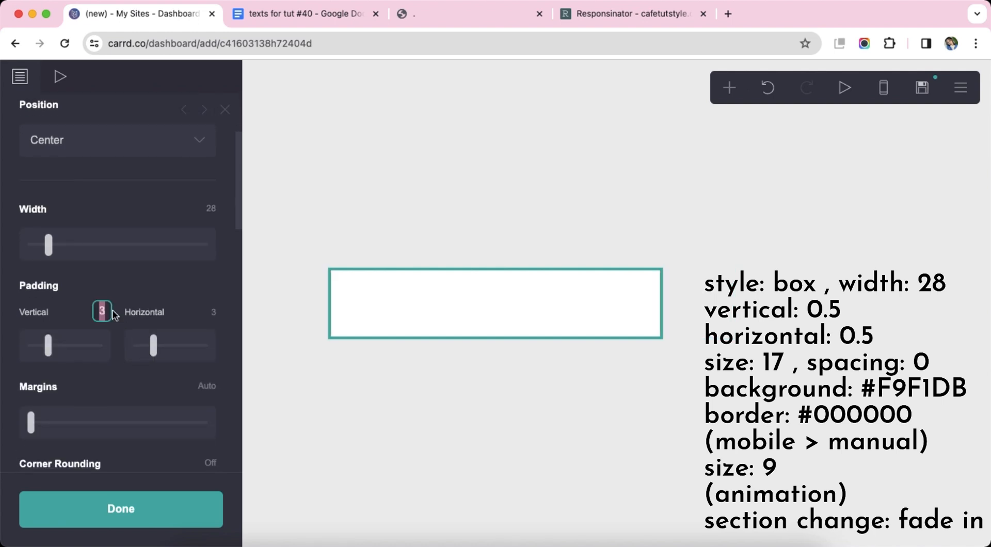
type("0.5")
key("Return")
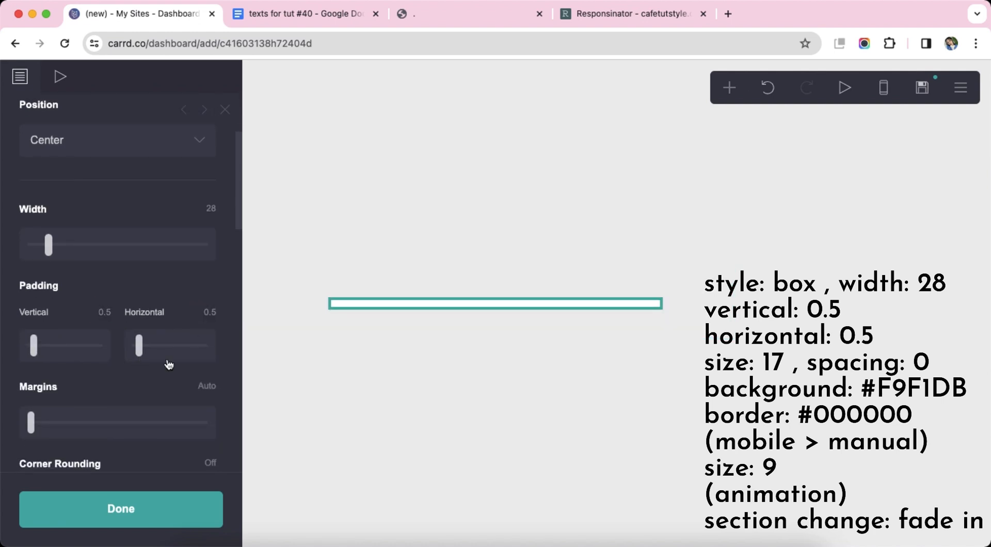
scroll(169, 365, "down", 4)
left_click_drag(133, 387, 124, 388)
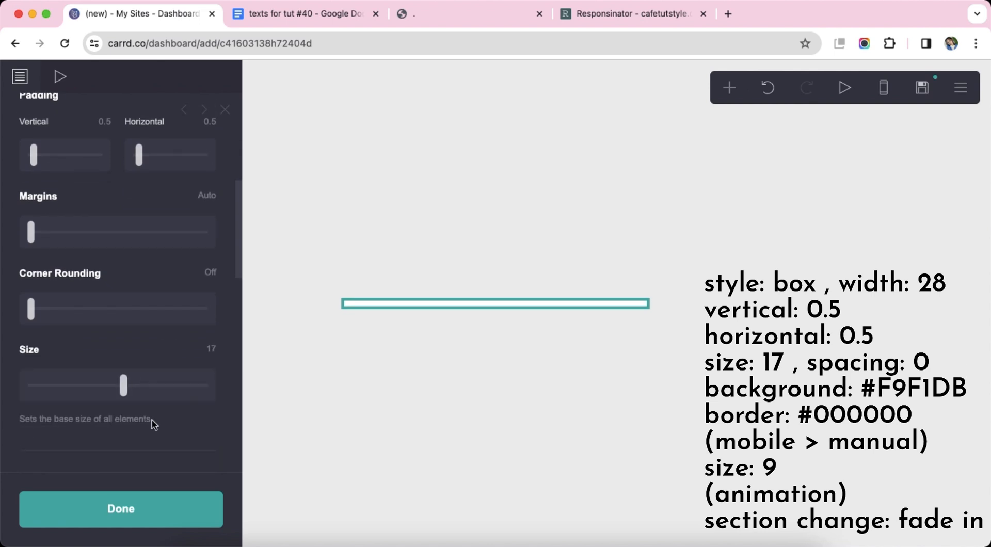
Step: Set the page's content spacing to 0 and its background color to #F9F1DB
scroll(156, 418, "down", 5)
scroll(119, 390, "down", 3)
left_click(146, 361)
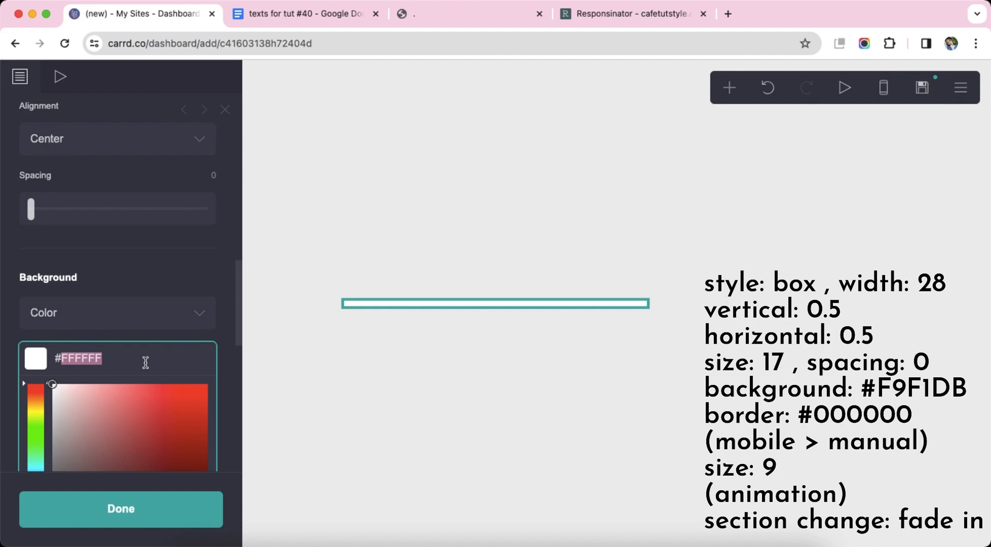
type("F9F1DB")
key("Return")
Step: Give the page a black #000000 border
scroll(144, 376, "down", 5)
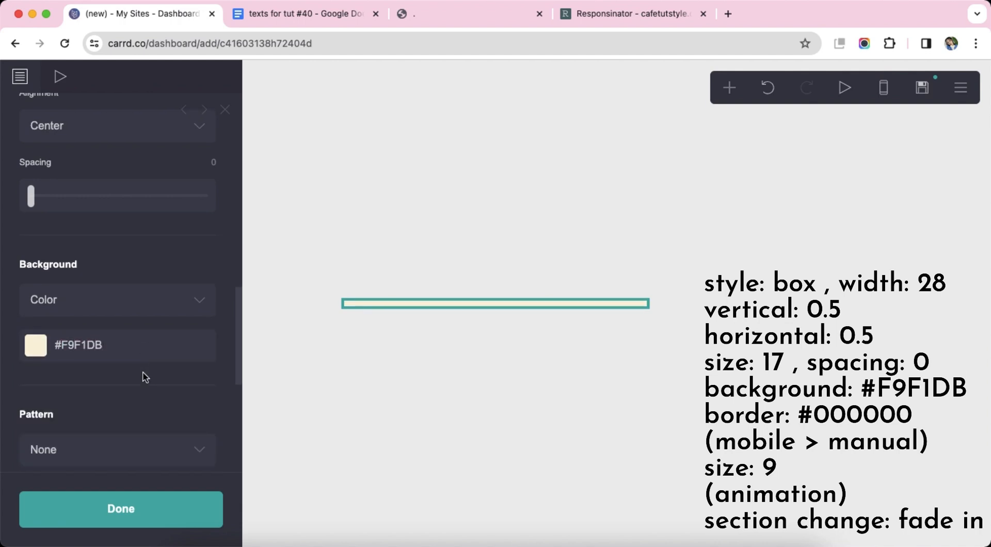
left_click(134, 328)
scroll(103, 375, "down", 2)
left_click_drag(63, 434, 52, 445)
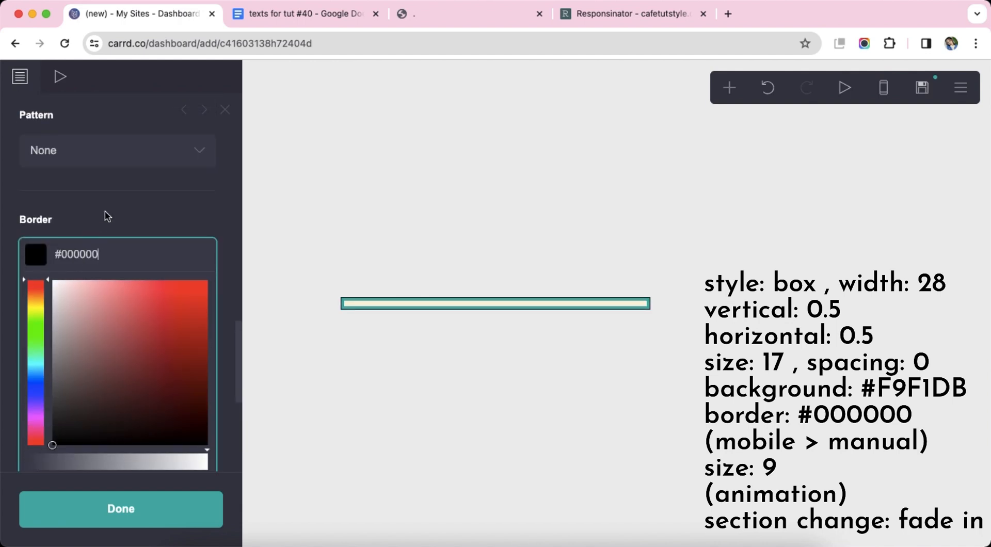
left_click(106, 214)
Step: Switch the page's mobile settings to manual and set the mobile size to 9
scroll(130, 325, "down", 2)
left_click(190, 391)
scroll(186, 402, "down", 8)
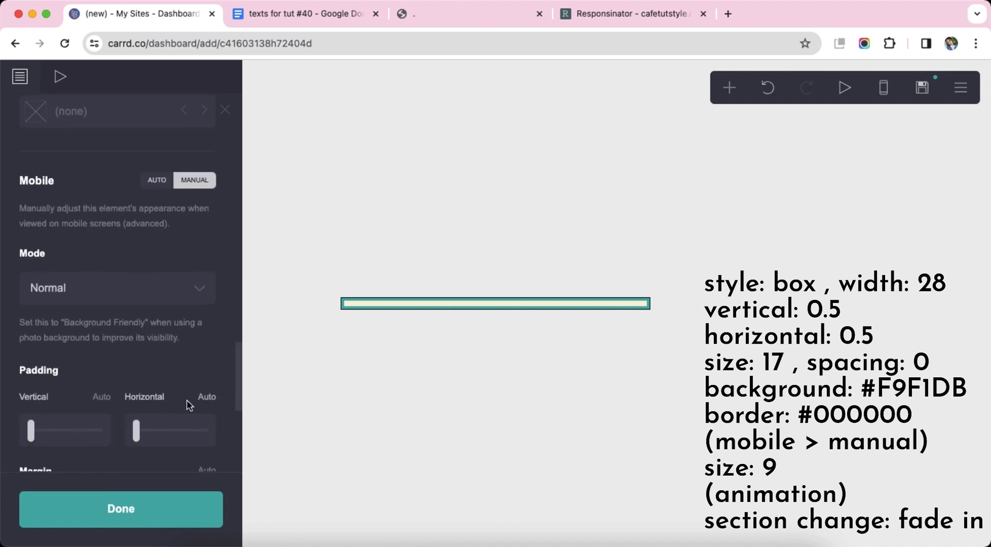
scroll(182, 401, "down", 1)
left_click(204, 300)
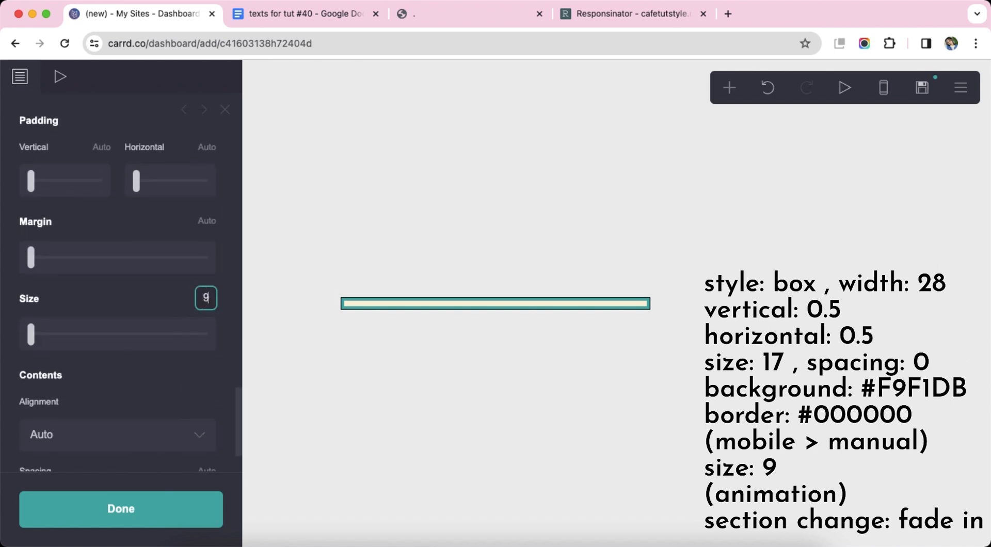
Step: Set the page's section change animation to Fade In
scroll(207, 310, "up", 15)
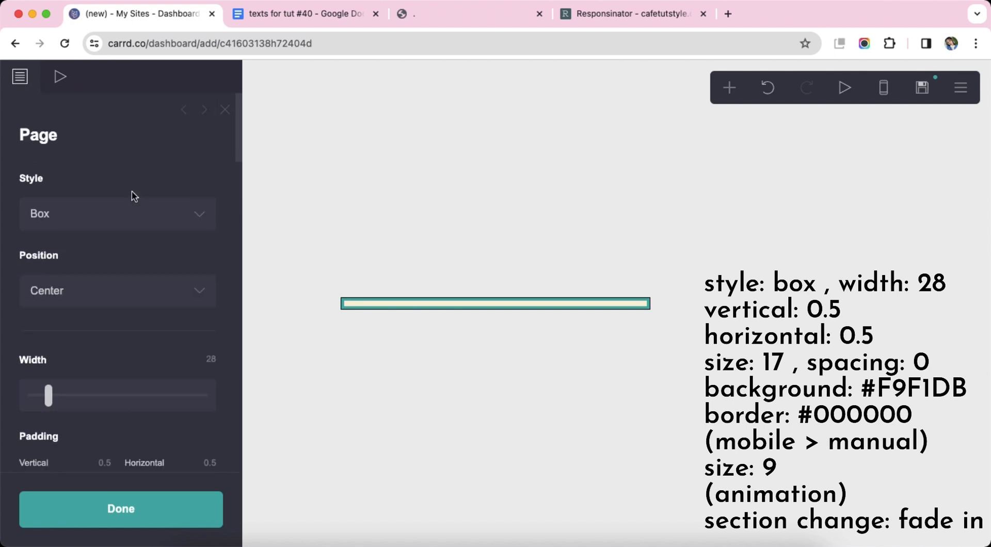
left_click(50, 80)
scroll(104, 323, "down", 3)
left_click(103, 386)
left_click(103, 403)
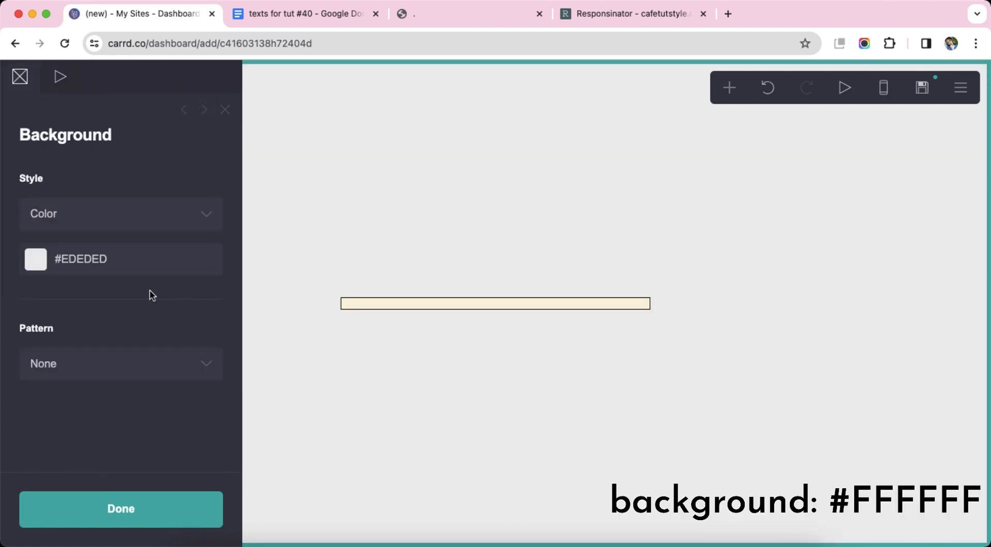
Step: Set the site's background color to #FFFFFF
left_click(62, 259)
left_click(68, 285)
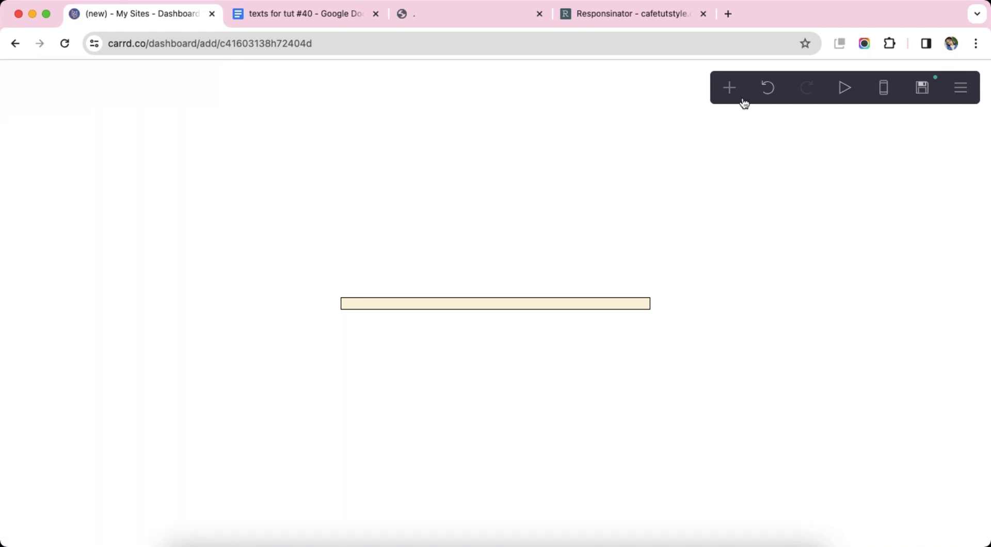
Step: Add a text element containing "[click to enter 🍰](section:next)", copied from the Google Docs file "texts for tut #40"
left_click(730, 88)
left_click(580, 142)
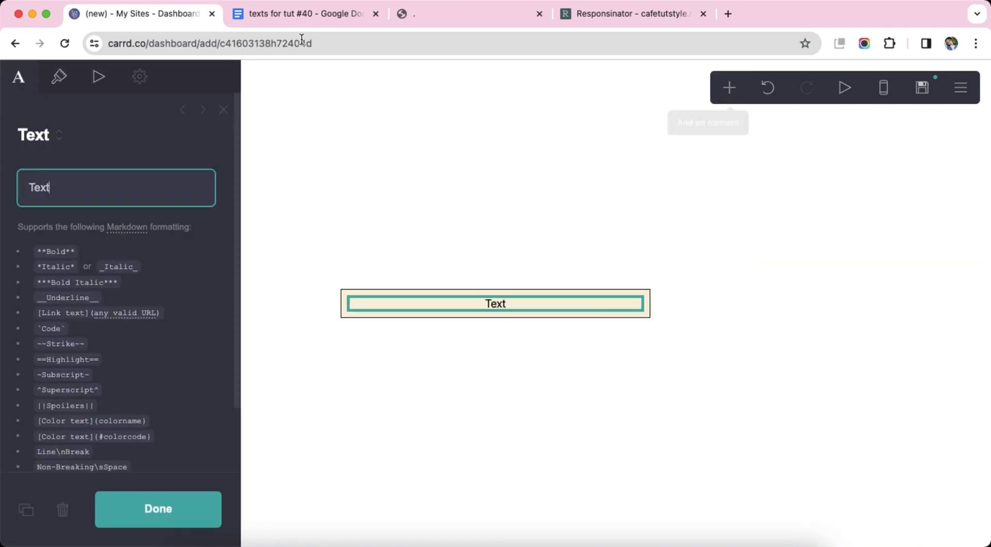
key("ctrl+Tab")
left_click_drag(329, 144, 516, 144)
right_click(438, 145)
left_click(465, 162)
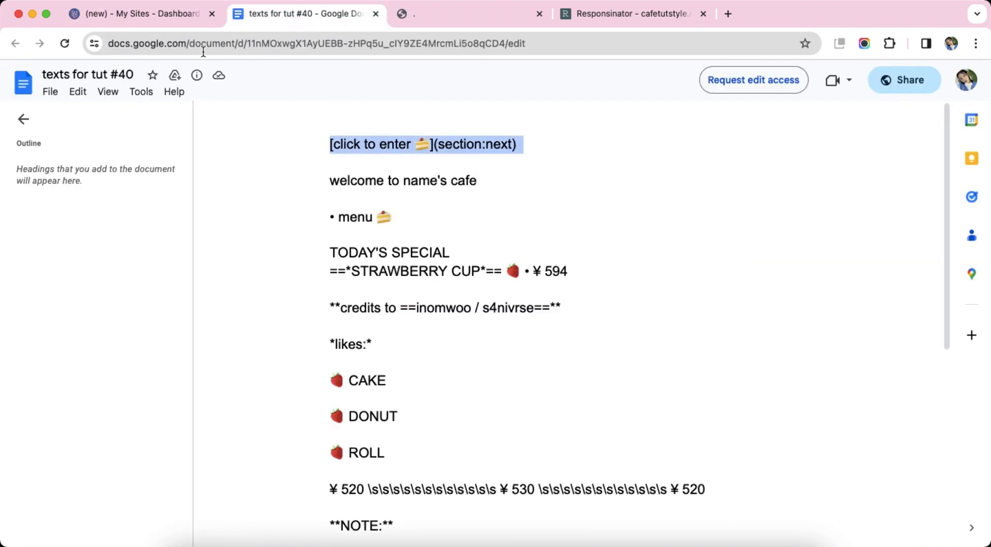
left_click(135, 14)
right_click(69, 191)
left_click(100, 312)
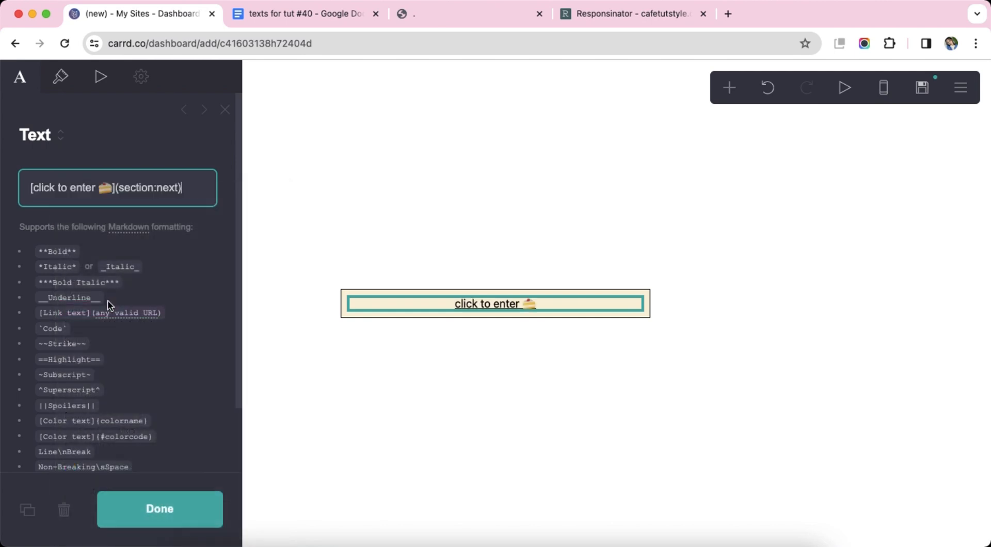
Step: Format the "click to enter" text with color #E86961, the Shrikhand font and size 2
left_click(60, 76)
type("#E86961")
key("Return")
scroll(138, 262, "down", 3)
left_click(161, 250)
type("shr")
key("Return")
type("2")
key("Return")
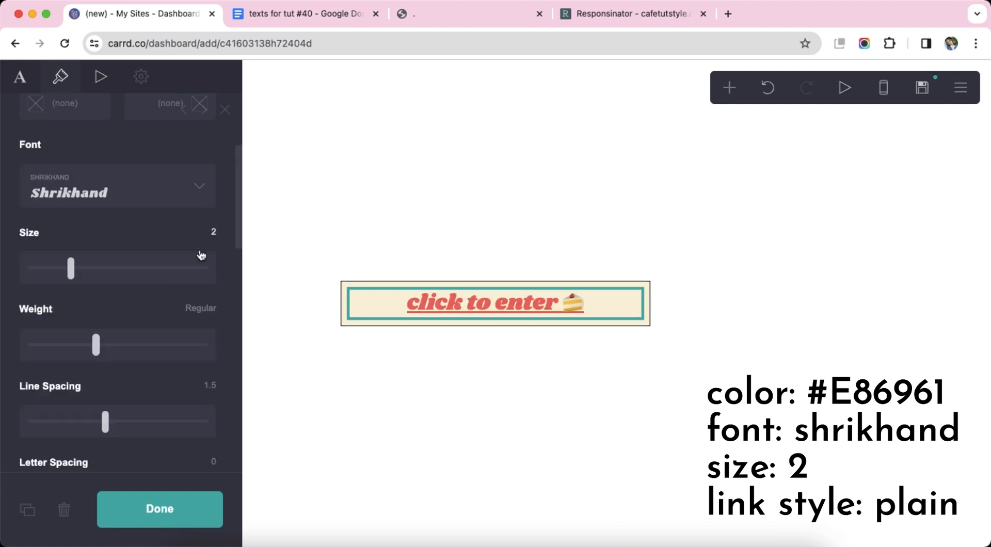
Step: Set the link style of the "click to enter" text to Plain
scroll(126, 299, "down", 10)
left_click(119, 323)
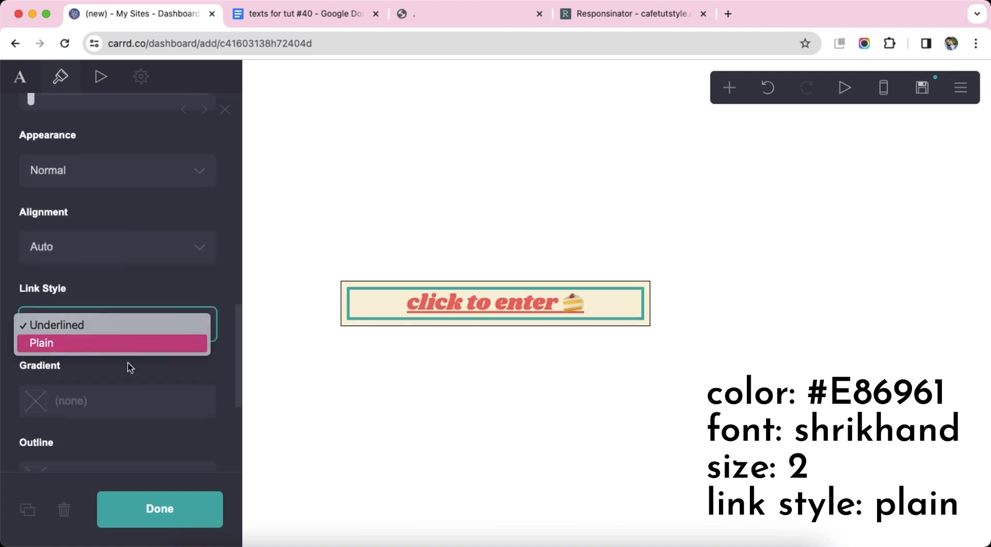
left_click(119, 343)
scroll(135, 365, "down", 5)
left_click(561, 421)
Step: Add a control element below the "click to enter" text and set its type to Header Marker
left_click(730, 88)
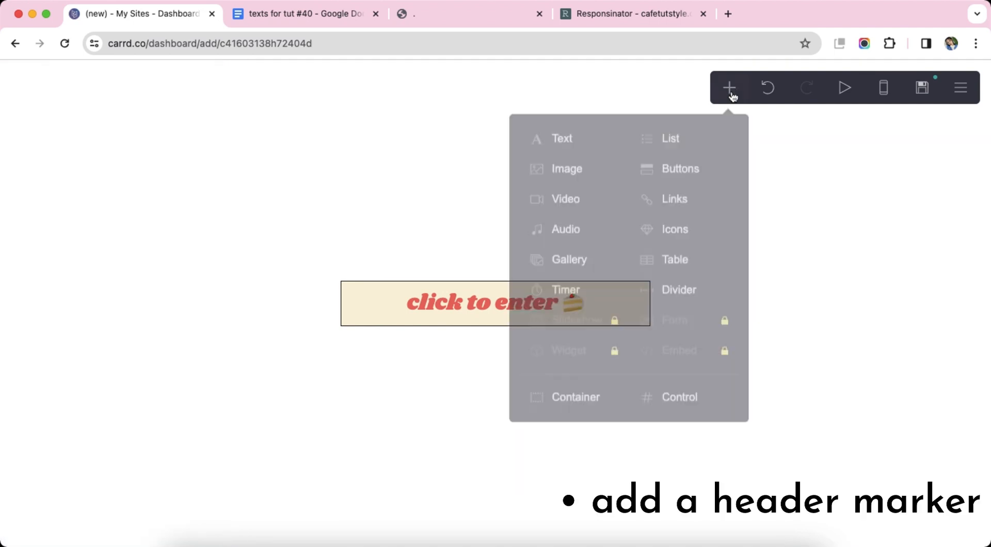
left_click(682, 400)
left_click(150, 214)
left_click(149, 233)
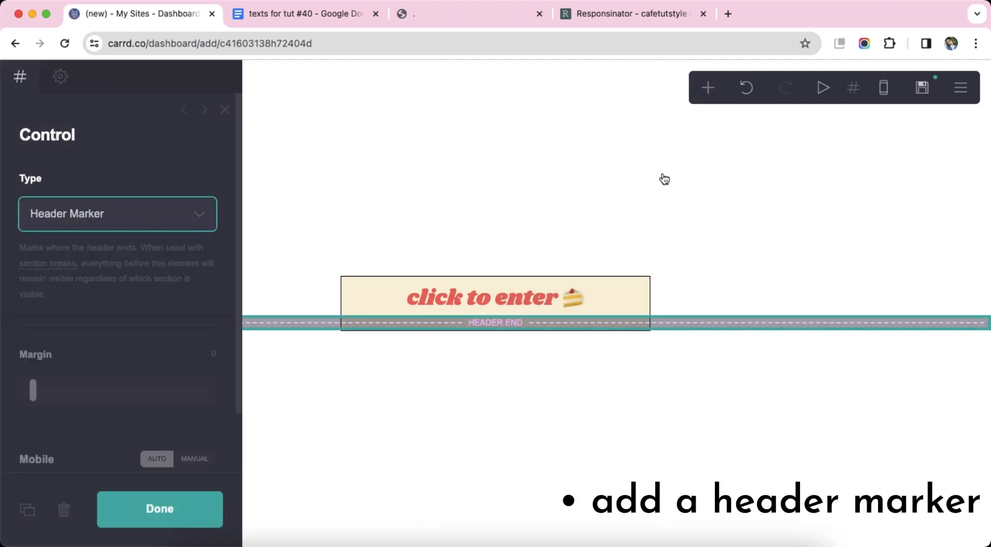
Step: Add a section break control below the header marker
left_click(691, 87)
left_click(690, 402)
left_click(692, 402)
Step: Add another section break below the first, with the Hide header and Hide footer options enabled
left_click(691, 87)
left_click(674, 399)
scroll(124, 292, "down", 10)
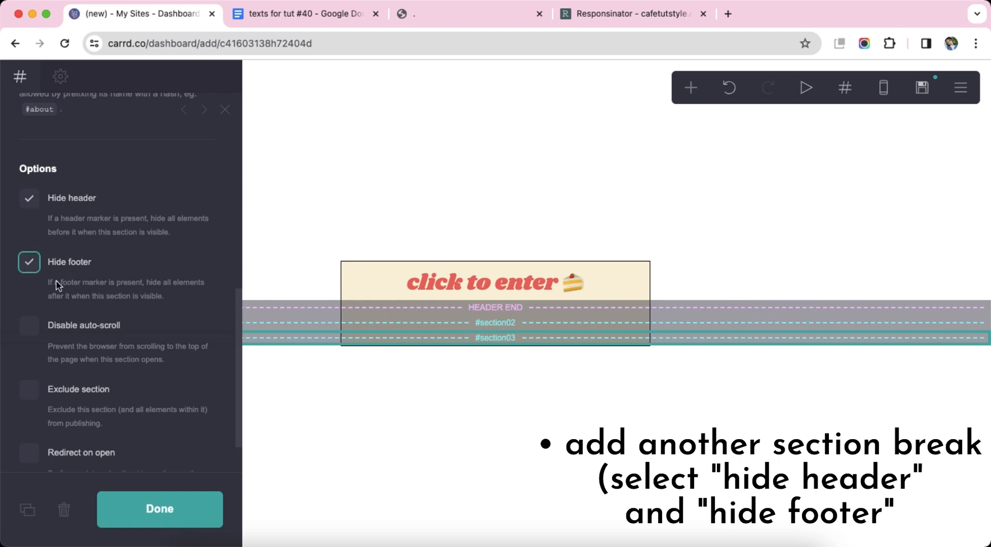
left_click(565, 419)
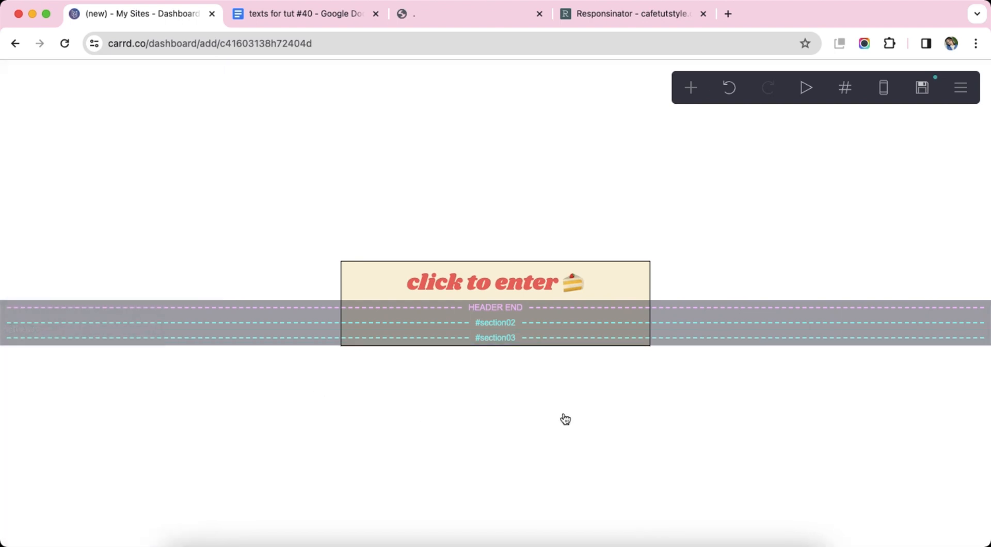
Step: Add a container below the last section break with 0.375 vertical and 0.5 horizontal padding and a 0.25 bottom margin
left_click(691, 89)
left_click(524, 415)
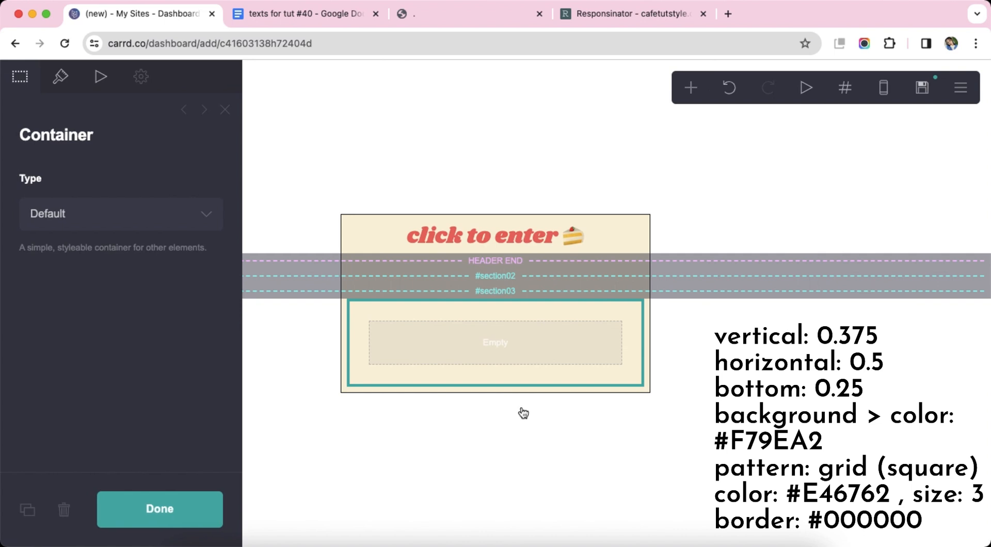
left_click(61, 77)
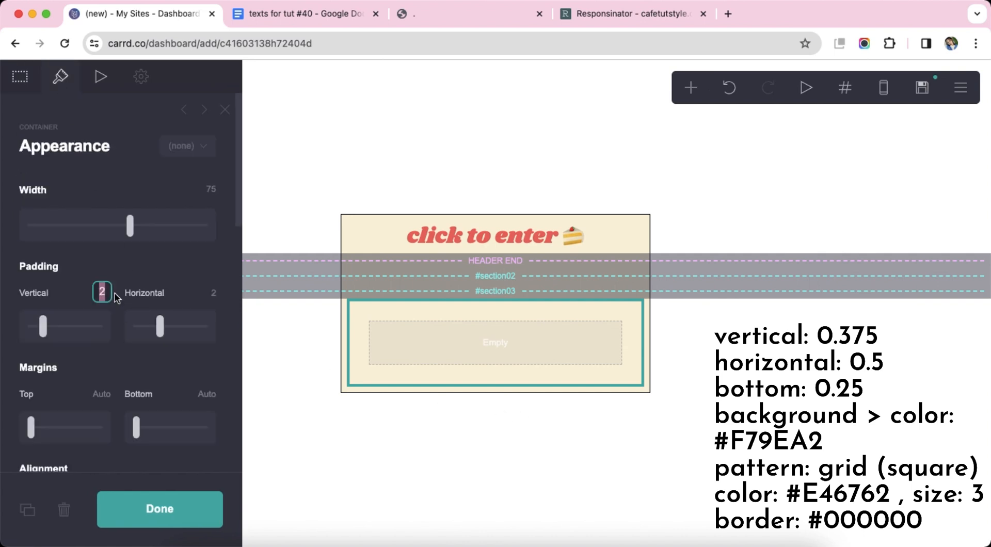
type("0.375")
key("Return")
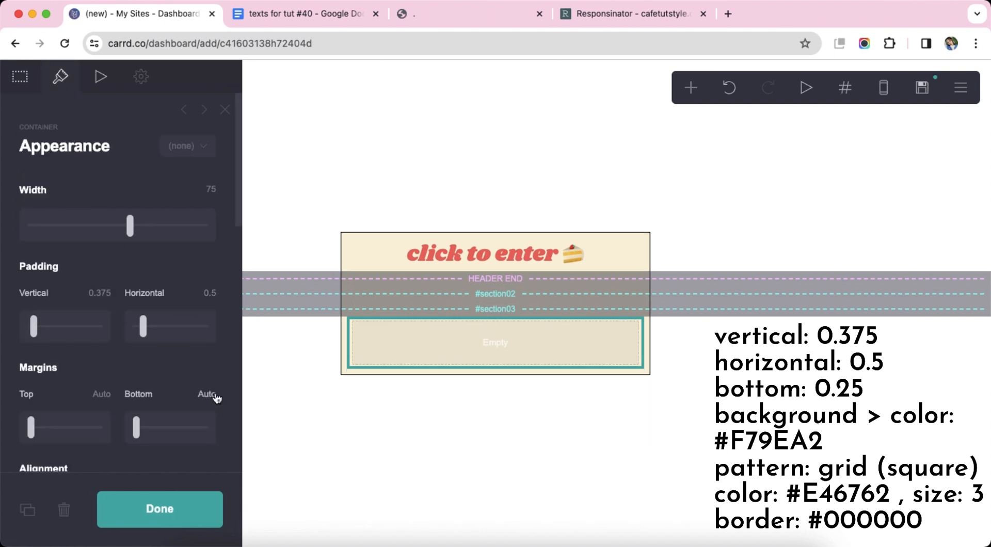
Step: Give the container a solid color background of #F79EA2
scroll(128, 367, "down", 10)
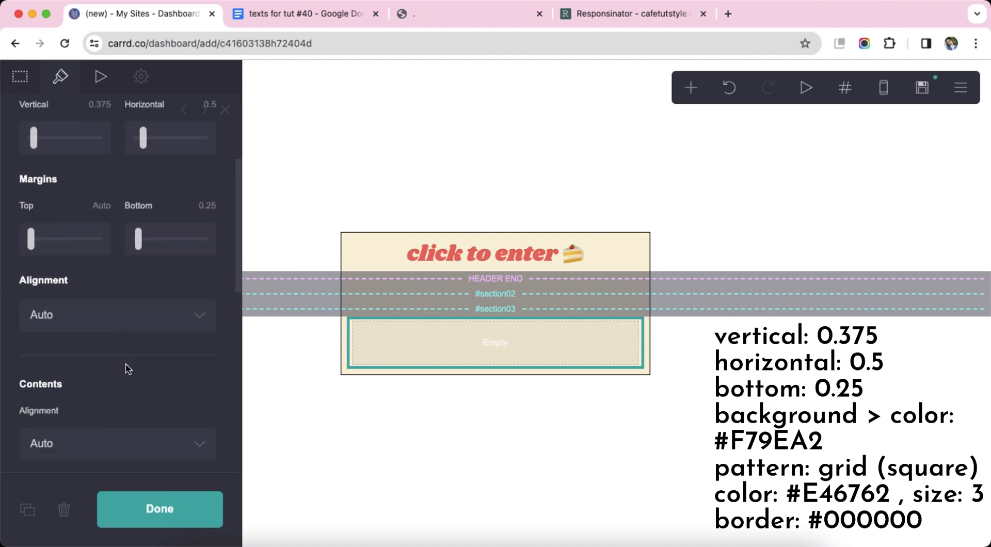
left_click(119, 253)
left_click(114, 261)
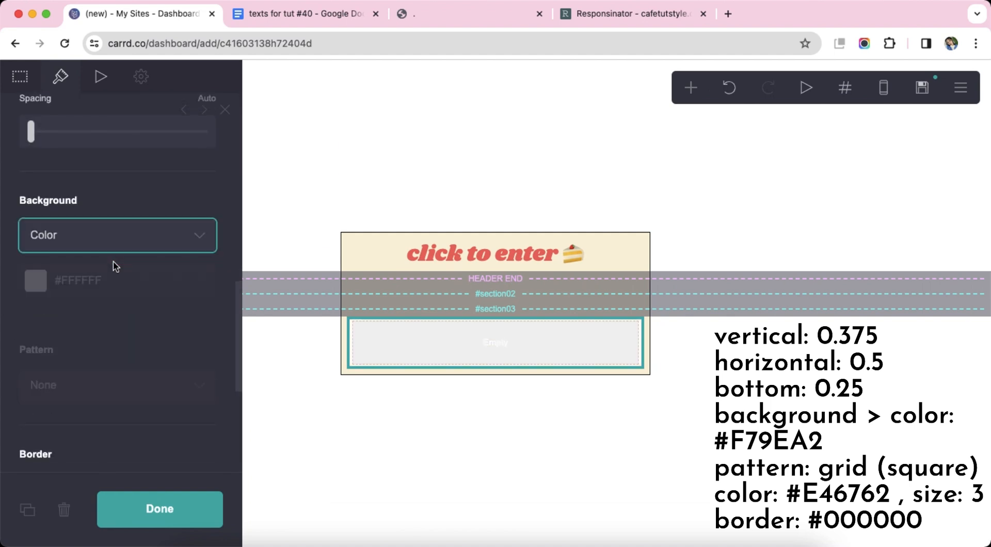
left_click(146, 285)
type("F79E")
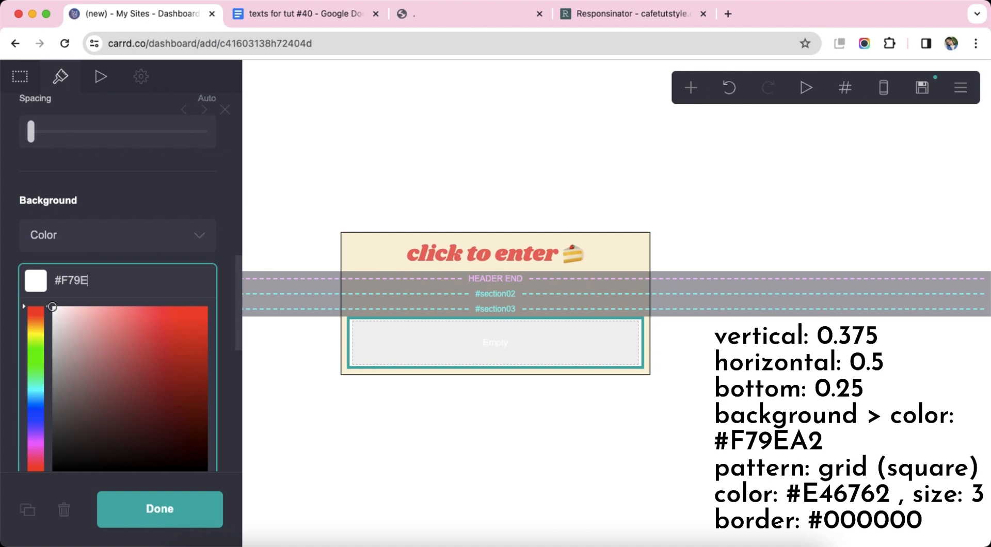
type("A2")
key("Return")
Step: Apply the Grid (Square) pattern to the container's background
scroll(150, 341, "down", 2)
left_click(168, 315)
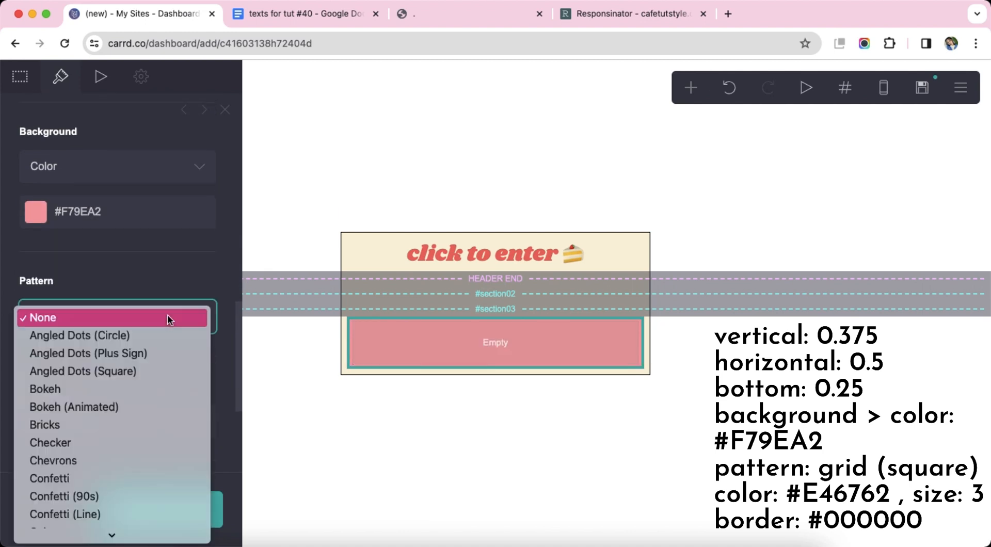
type("grid")
key("Down")
key("Return")
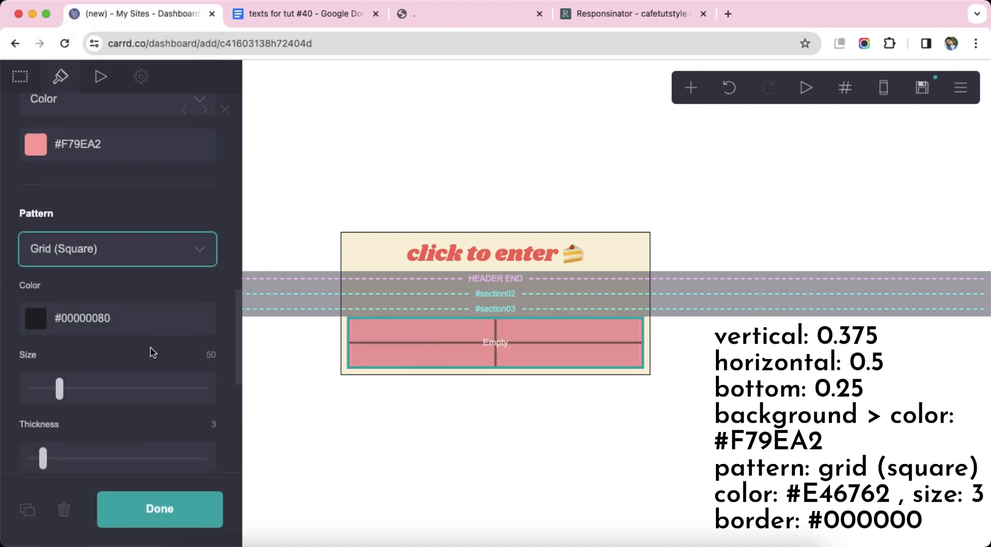
Step: Set the container's grid pattern color to #E46762 and the pattern size to 3
scroll(155, 320, "down", 1)
left_click(160, 285)
type("E467")
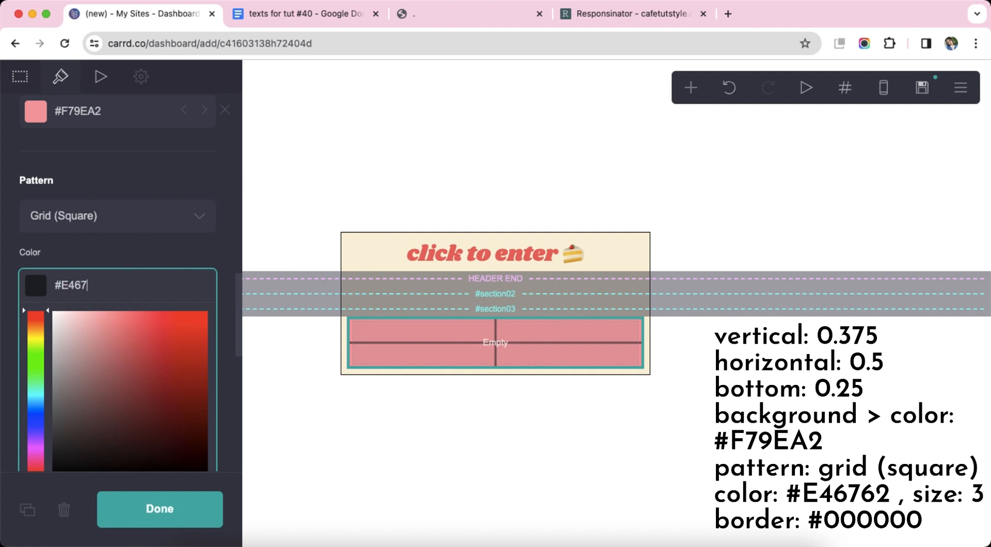
type("62")
key("Return")
key("Return")
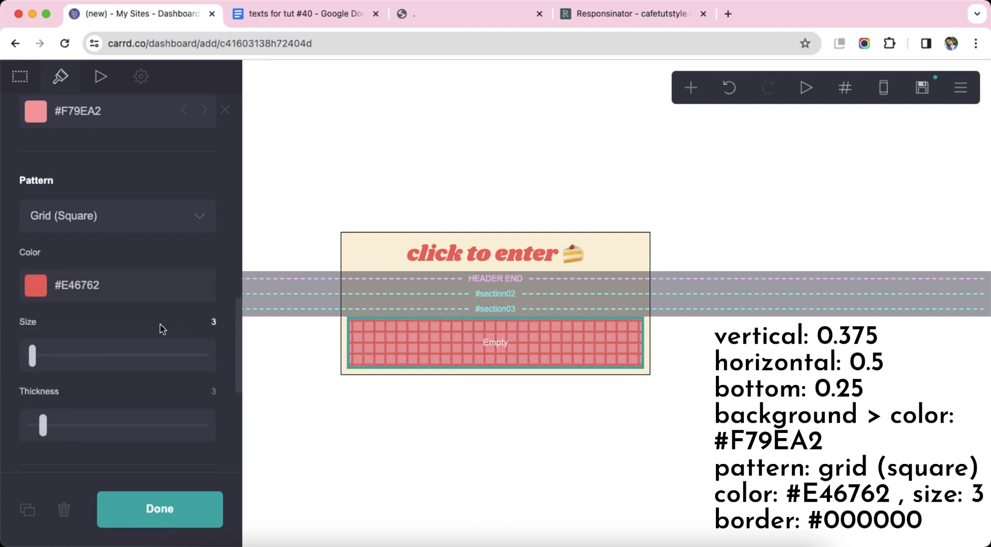
Step: Give the container a black #000000 border
scroll(159, 328, "down", 5)
left_click(124, 289)
left_click_drag(76, 396, 27, 404)
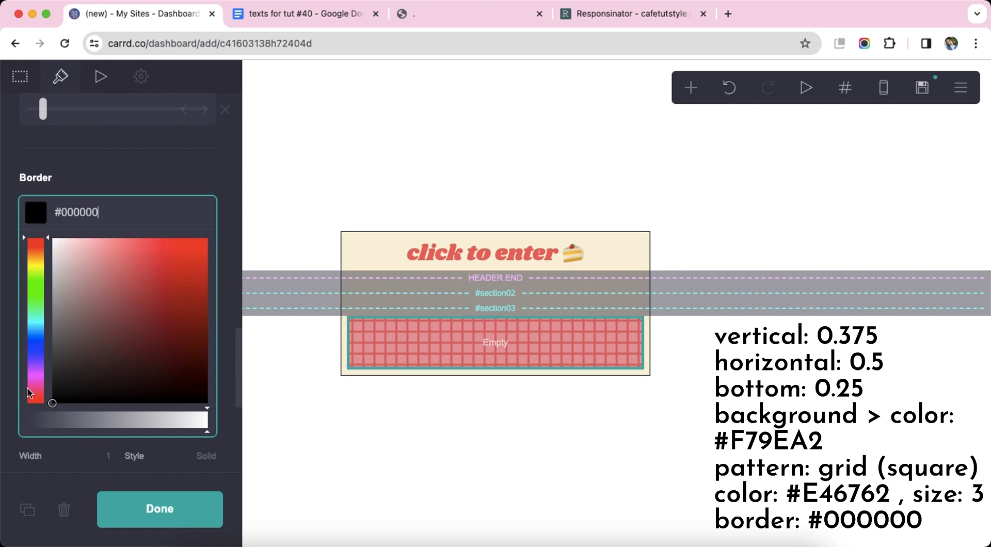
left_click(100, 183)
scroll(122, 363, "down", 3)
left_click(505, 409)
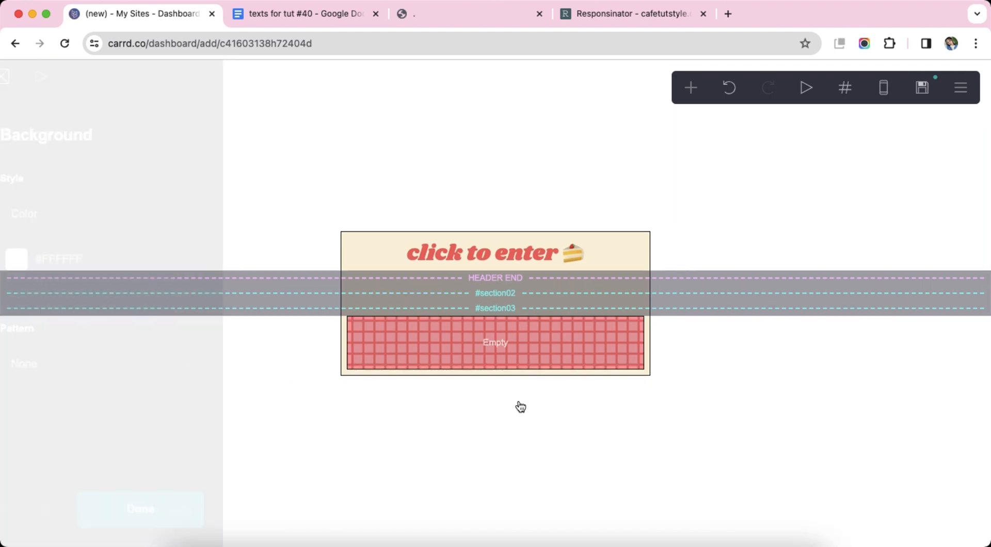
Step: Add a text element and move it inside the grid-patterned container
left_click(691, 87)
left_click(562, 137)
left_click_drag(399, 373, 449, 331)
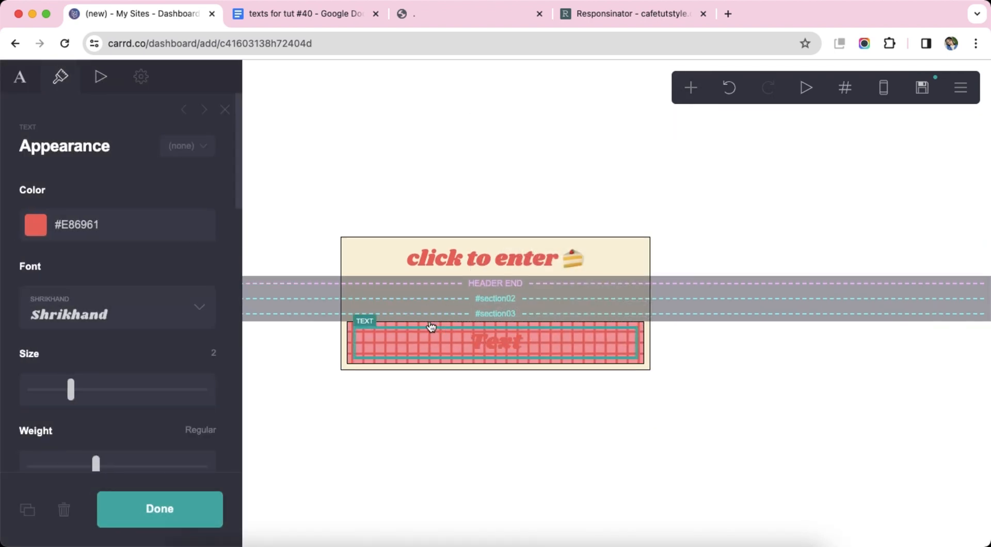
Step: Replace the container's placeholder text with "welcome to name's cafe", copied from the Google Docs file "texts for tut #40"
left_click(272, 23)
left_click_drag(331, 181, 522, 177)
right_click(448, 181)
left_click(470, 195)
left_click(129, 23)
right_click(65, 187)
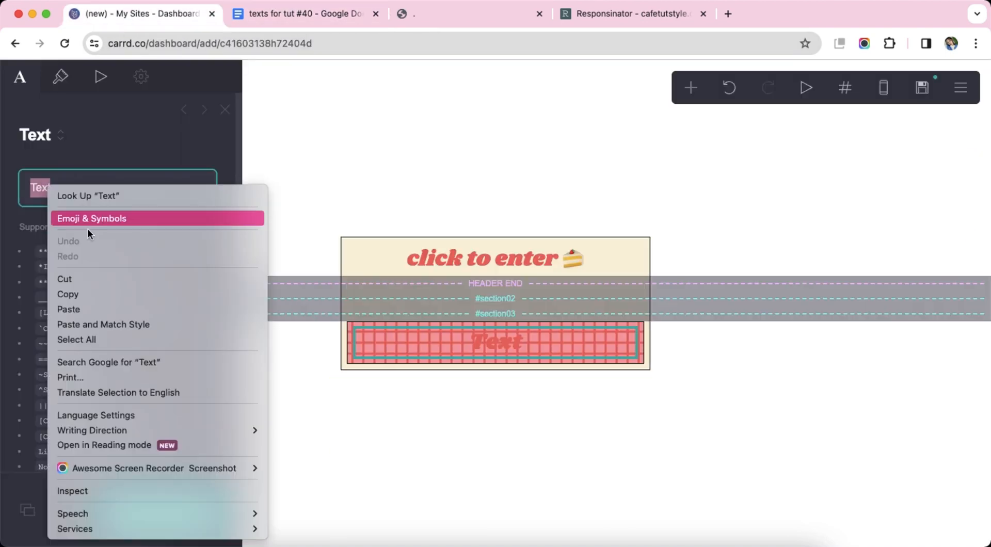
left_click(108, 308)
Step: Set the color of the "welcome to name's cafe" text to #000000
left_click(61, 76)
left_click(109, 227)
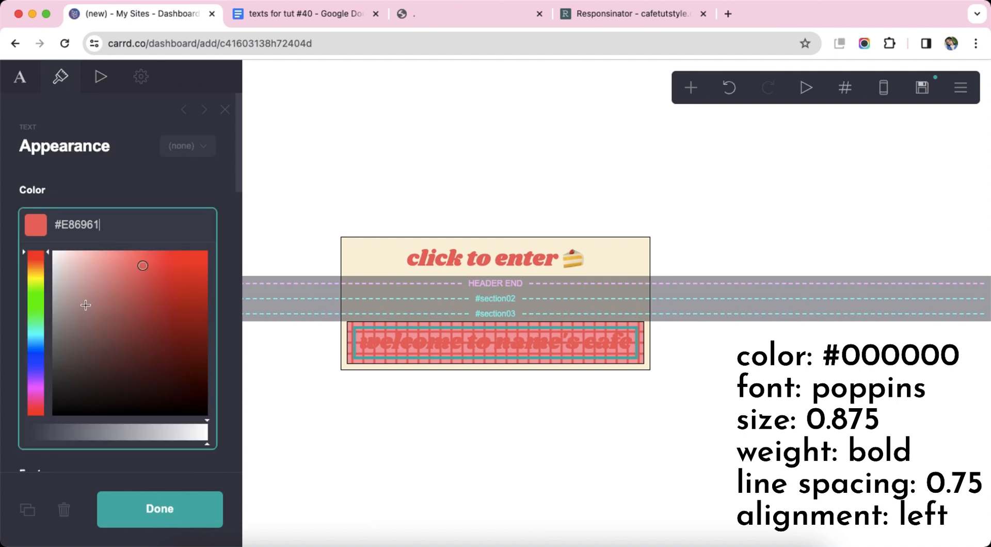
left_click_drag(66, 392, 31, 428)
left_click(97, 195)
Step: Change the welcome text's font to Poppins and its size to 0.875
left_click(131, 302)
left_click(132, 314)
key("Up")
key("Up")
key("Up")
key("Up")
key("Up")
key("Up")
key("Up")
key("Up")
key("Up")
key("Up")
key("Up")
key("Up")
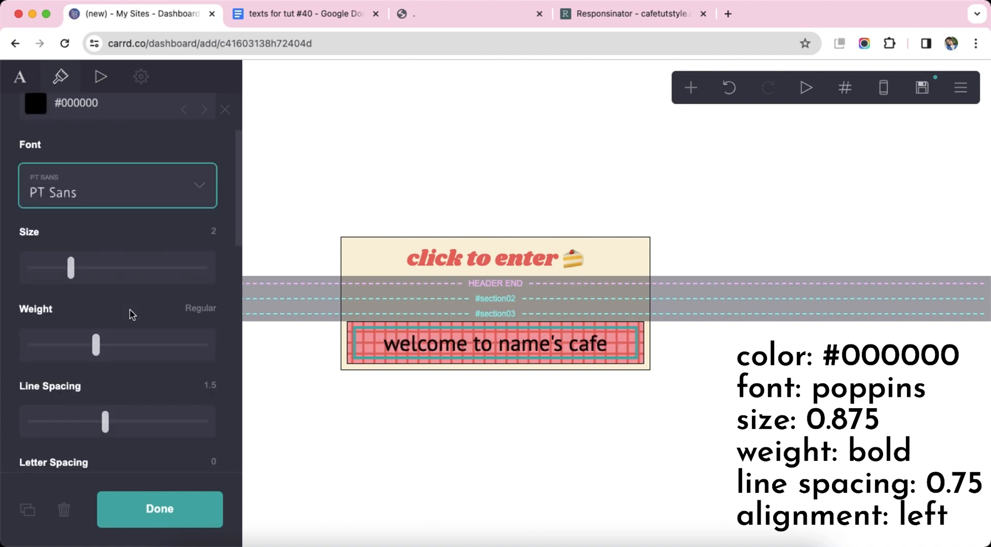
left_click(133, 315)
type("0.875")
key("Return")
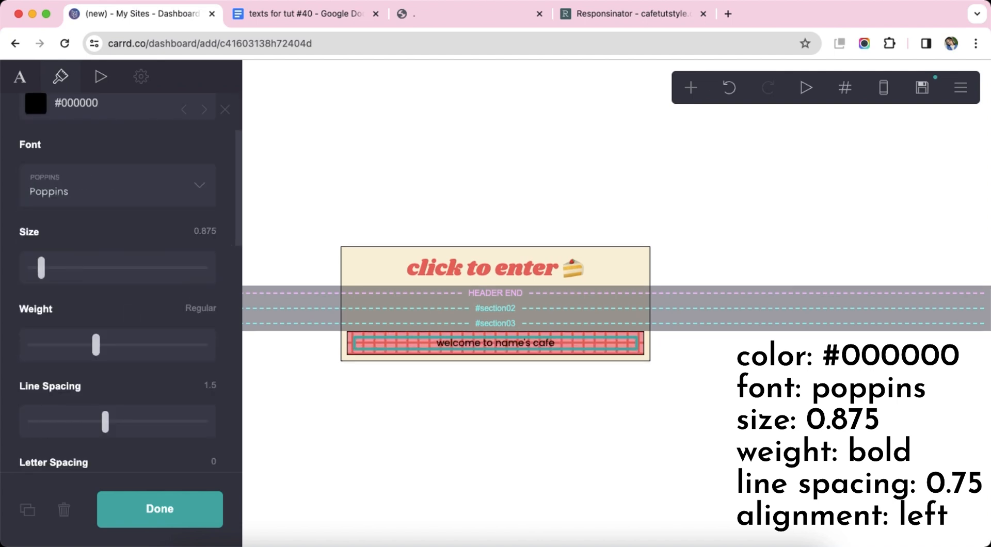
Step: Make the welcome text bold and left-aligned, with line spacing of 0.75
scroll(139, 310, "down", 2)
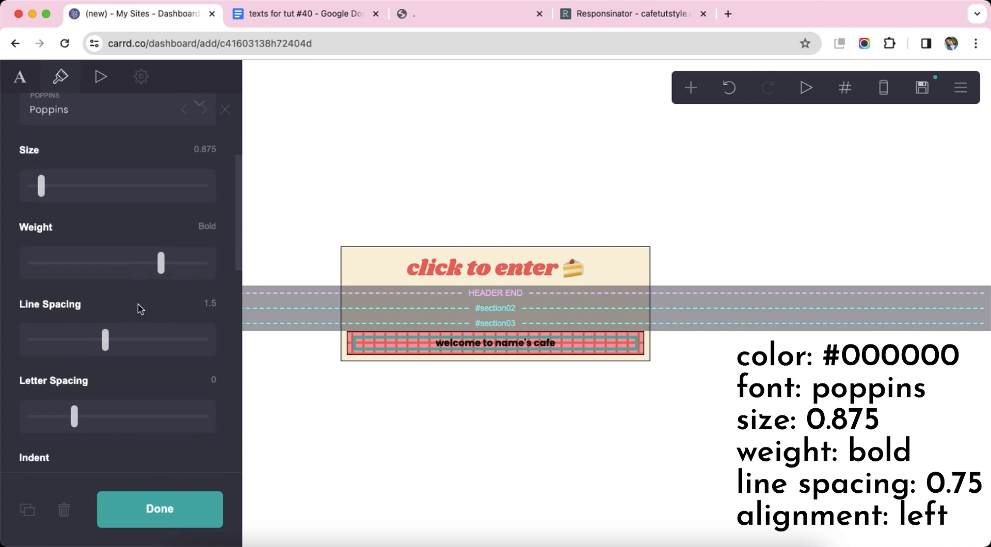
left_click(26, 329)
scroll(77, 347, "down", 4)
scroll(79, 345, "down", 3)
left_click(84, 346)
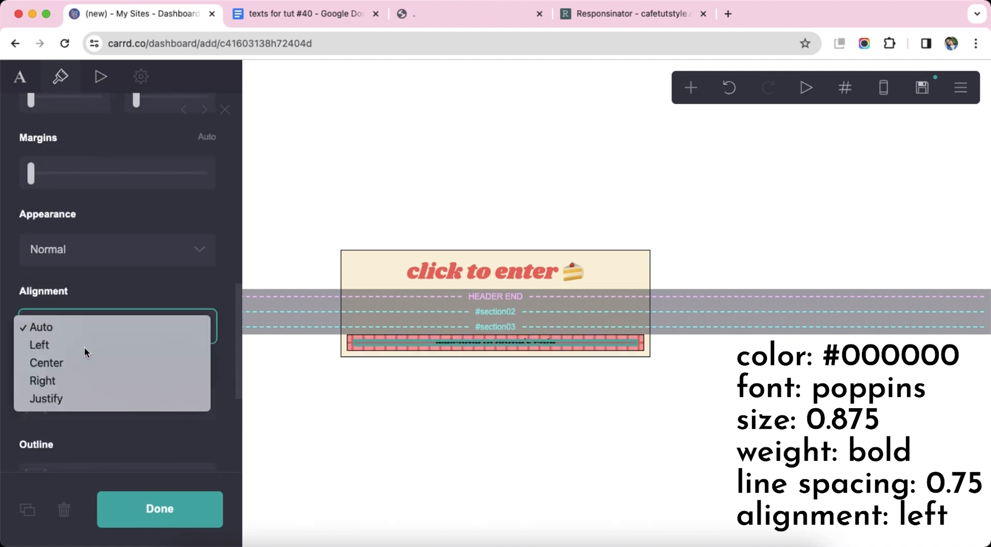
left_click(85, 343)
scroll(113, 358, "down", 4)
left_click(454, 453)
Step: Add a container below the welcome text and make it a Columns type with 50% left and 50% right
left_click(691, 87)
left_click(535, 397)
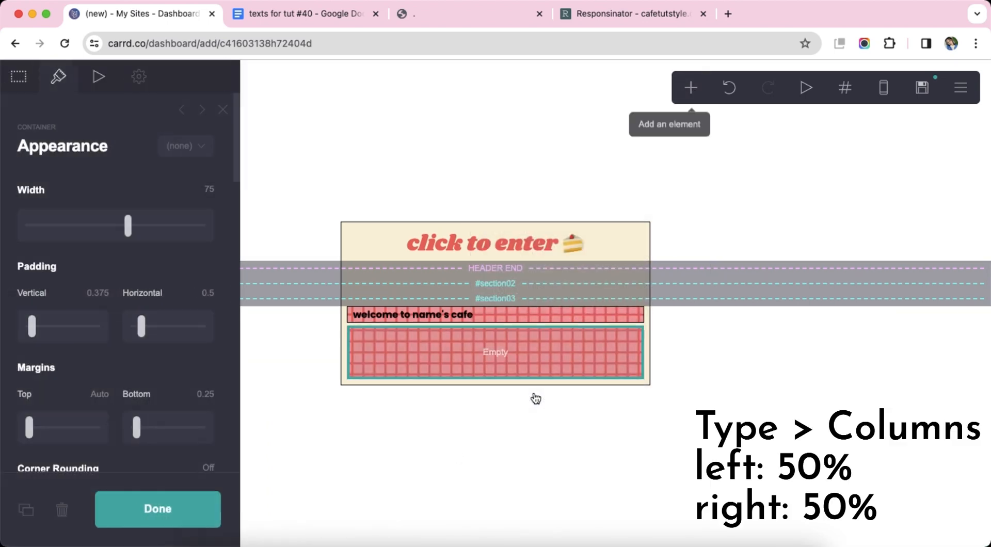
left_click(24, 78)
left_click(90, 218)
left_click(90, 232)
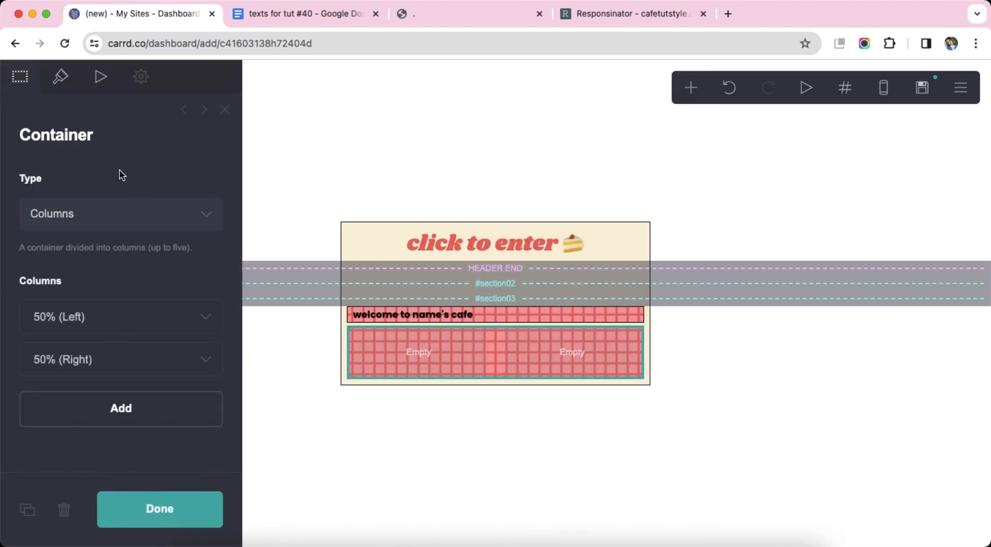
Step: Set the columns container's vertical and horizontal padding to 0.25, gutters to 0.375 and contents spacing to 0.25
left_click(61, 76)
type("0.25")
key("Return")
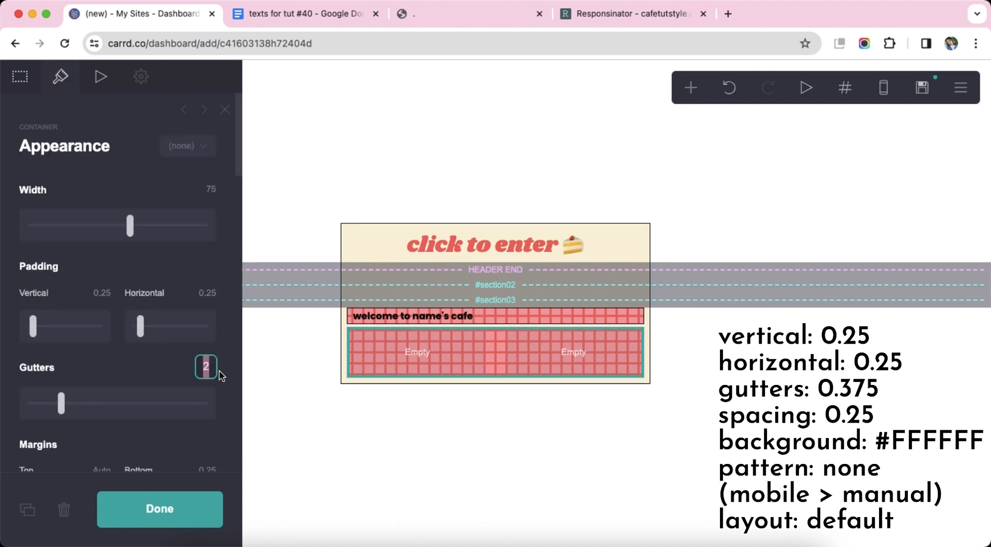
scroll(146, 376, "down", 10)
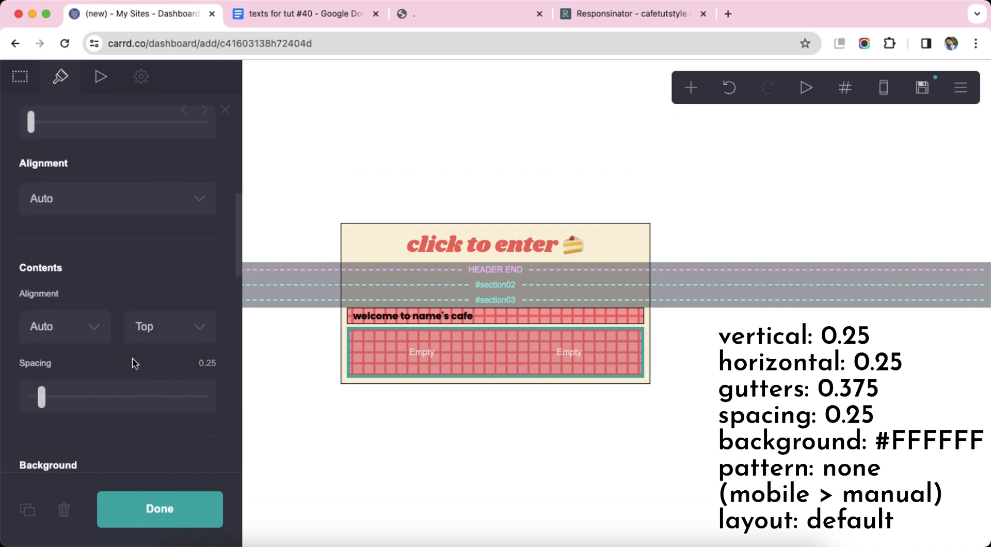
Step: Give the columns container a #FFFFFF background color and set its pattern to None
scroll(134, 363, "down", 5)
left_click(122, 327)
left_click(53, 354)
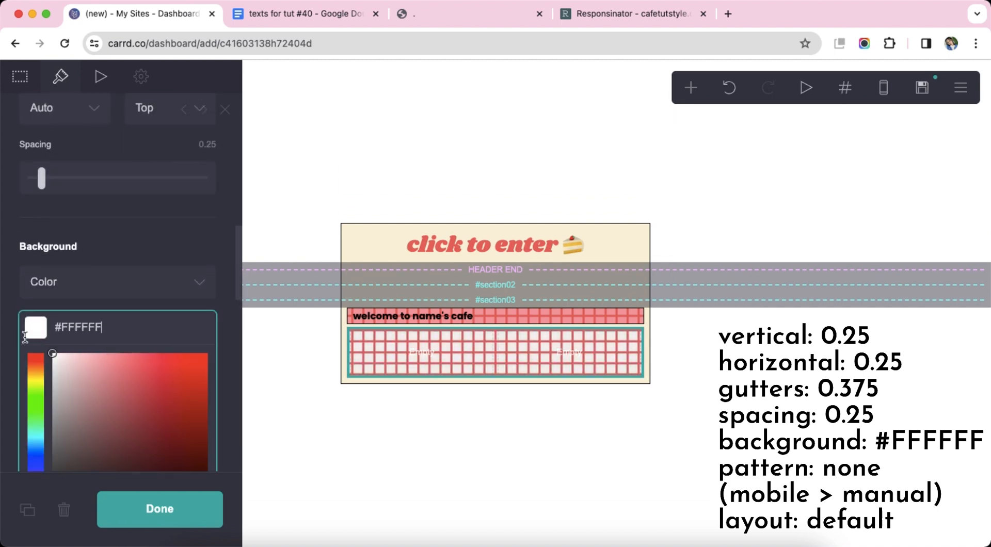
left_click(117, 247)
scroll(116, 315, "down", 5)
left_click(127, 287)
key("Return")
scroll(137, 316, "down", 5)
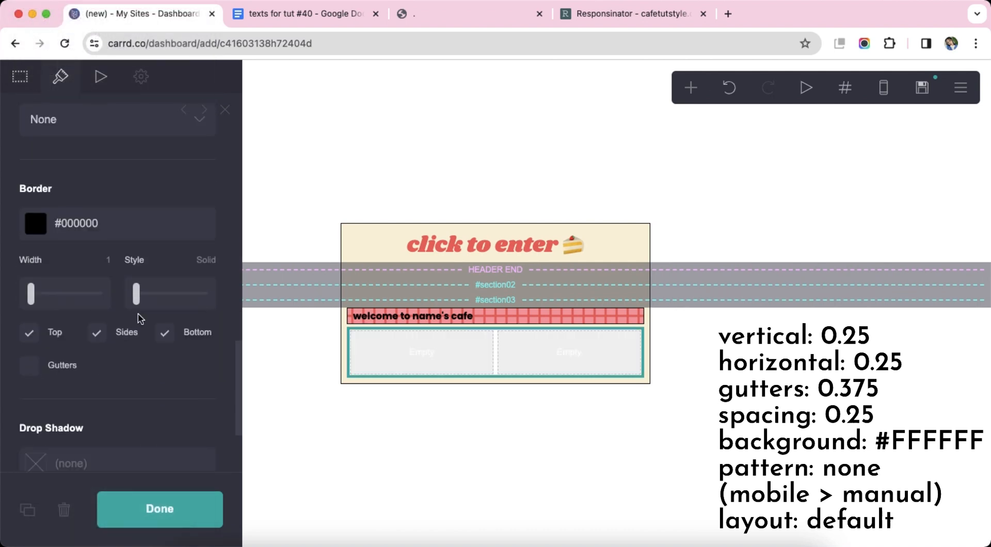
Step: In the mobile view, set the columns container's mobile settings to Manual with the Default layout, and return to the desktop view
scroll(139, 323, "down", 3)
left_click(880, 89)
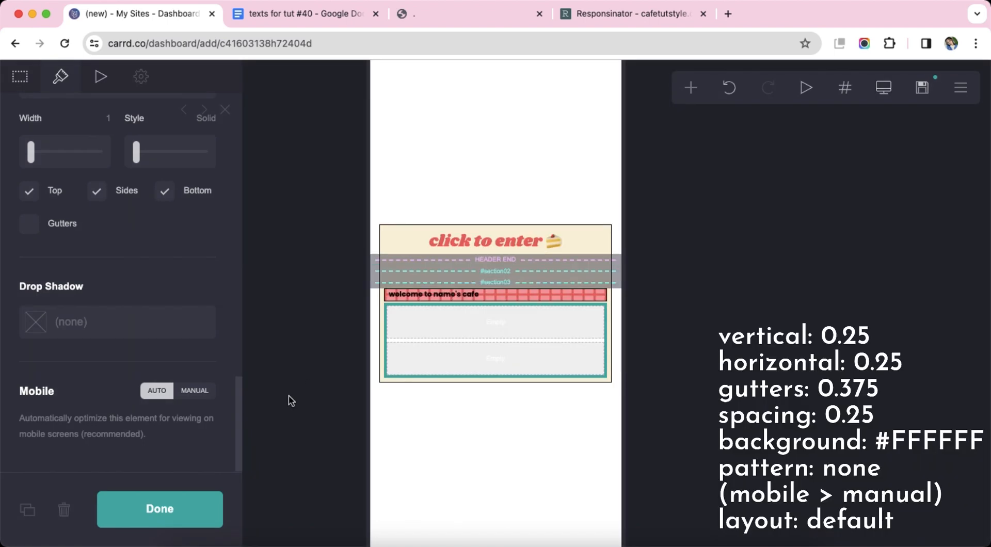
left_click(198, 396)
scroll(203, 395, "down", 4)
left_click(144, 299)
left_click(142, 281)
left_click(514, 424)
key("Escape")
left_click(884, 88)
Step: Add a text element and move it into the left column of the white container
left_click(691, 88)
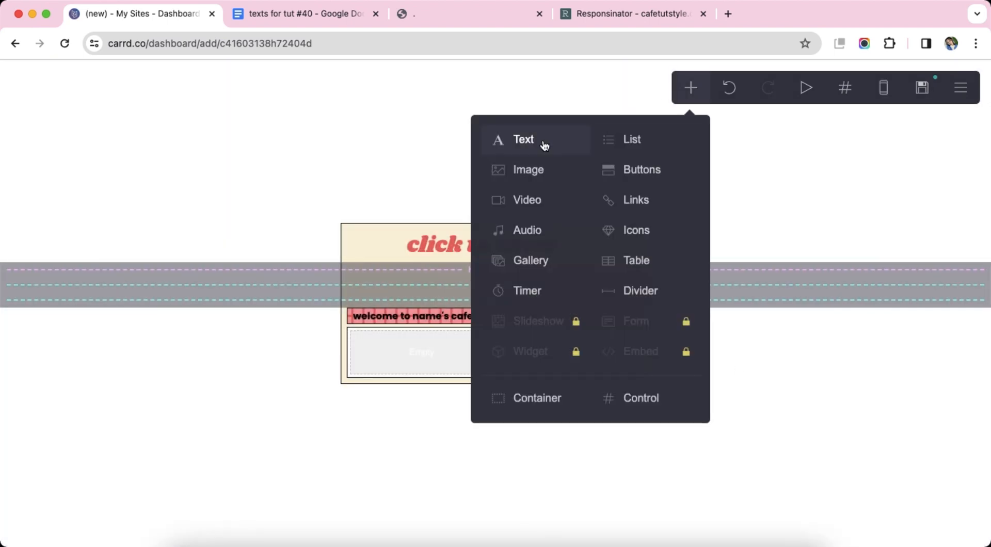
left_click(542, 144)
left_click_drag(434, 377, 421, 353)
Step: Replace the left column's placeholder text with "• menu 🍰", copied from the Google Docs file "texts for tut #40"
left_click(19, 76)
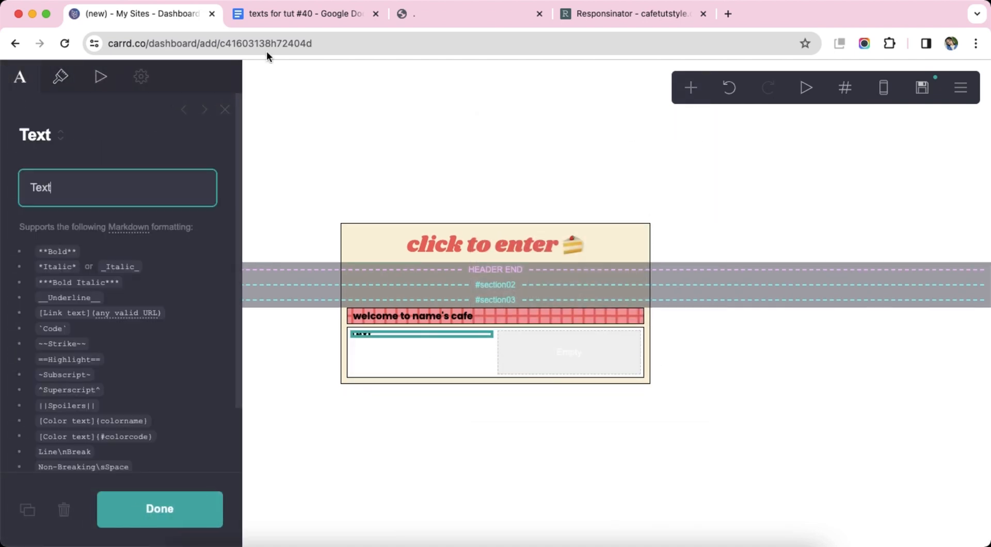
left_click(305, 13)
left_click_drag(329, 220, 381, 217)
right_click(380, 217)
left_click(408, 226)
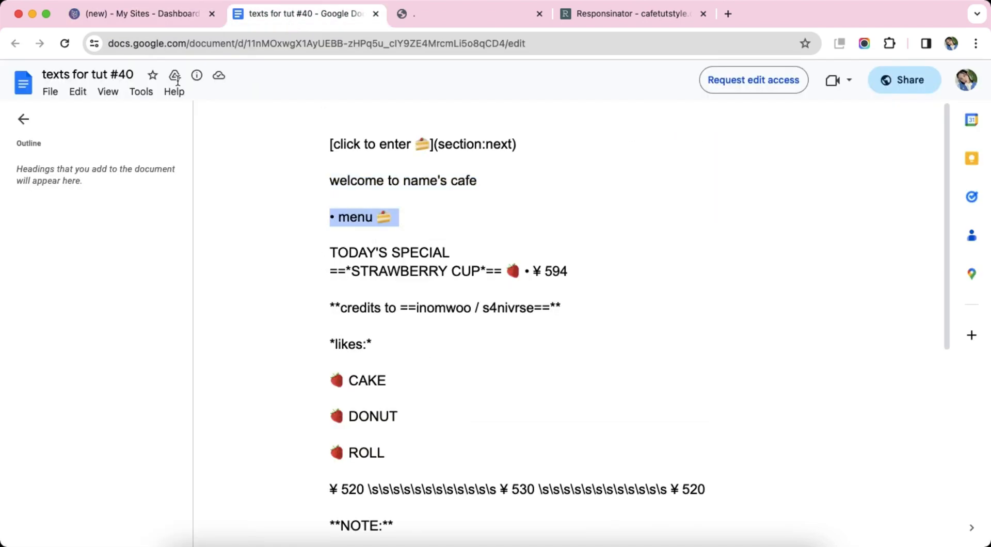
left_click(139, 14)
right_click(67, 194)
left_click(110, 312)
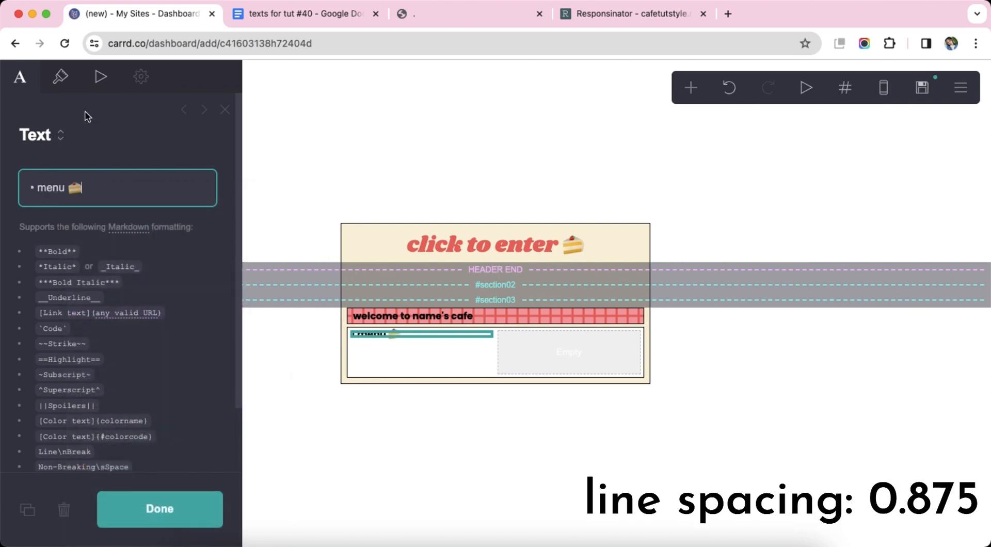
Step: Set the menu text's line spacing to 0.875
left_click(61, 76)
scroll(130, 267, "down", 3)
scroll(129, 267, "down", 2)
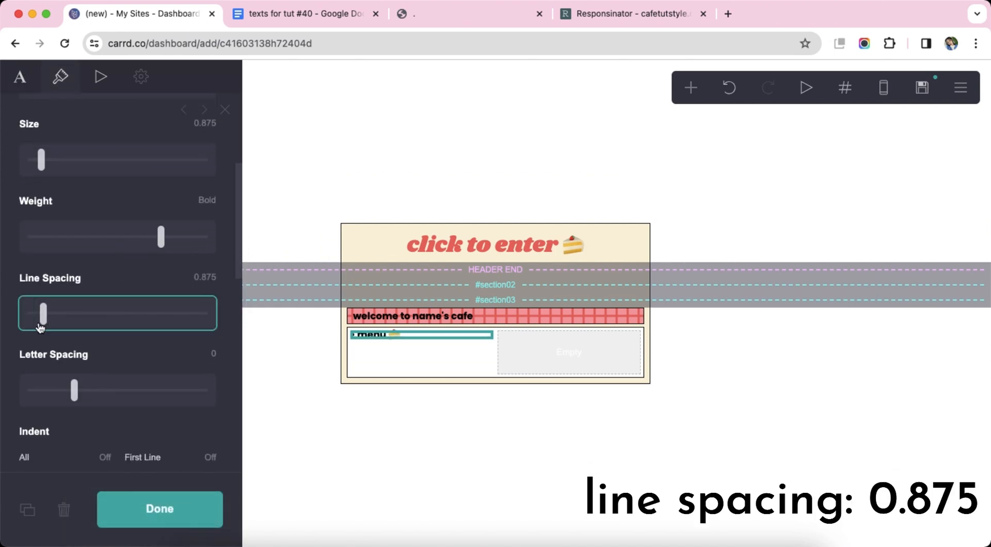
left_click(303, 411)
Step: Add an image element below the menu text and upload the strawberry cup picture priced ¥594 to it
left_click(429, 337)
left_click(691, 88)
left_click(573, 168)
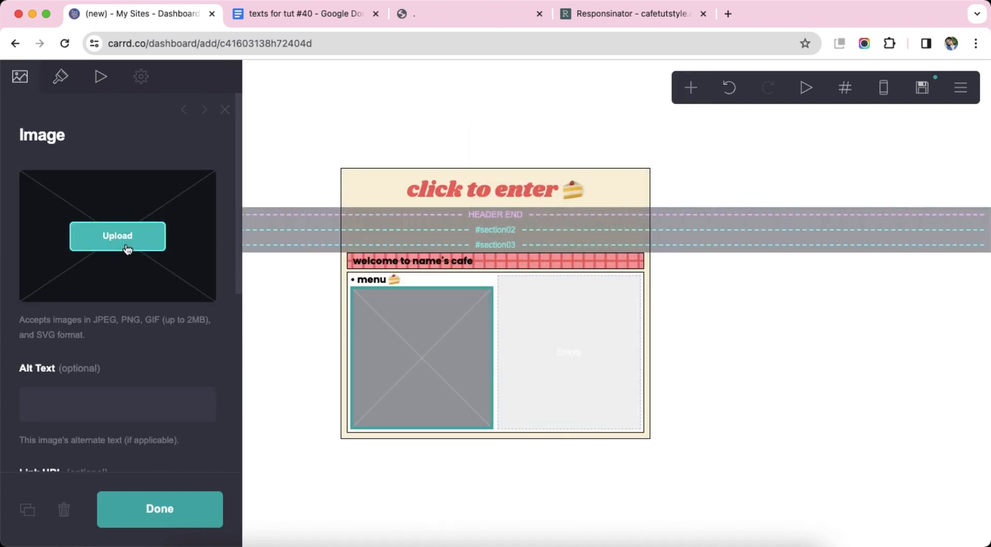
left_click(118, 236)
double_click(335, 205)
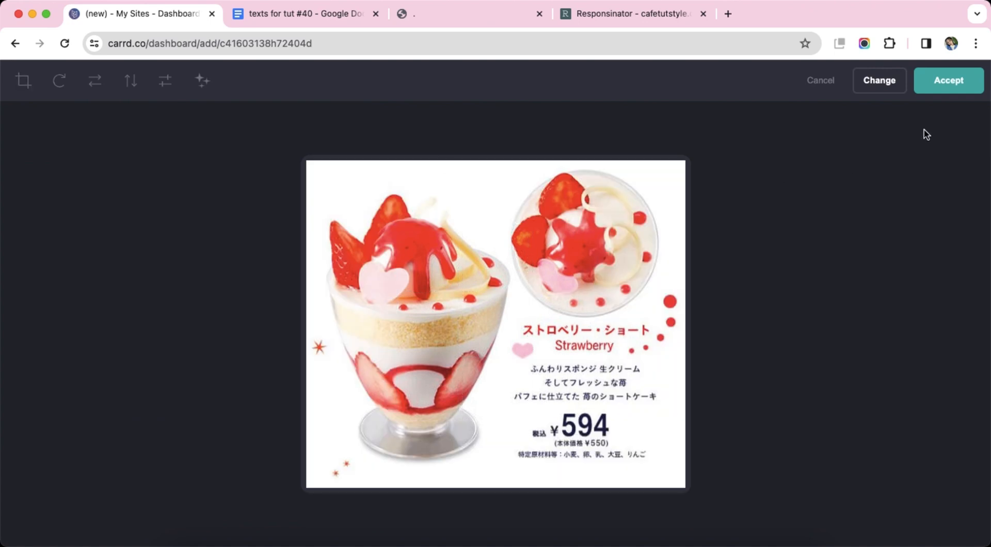
left_click(947, 81)
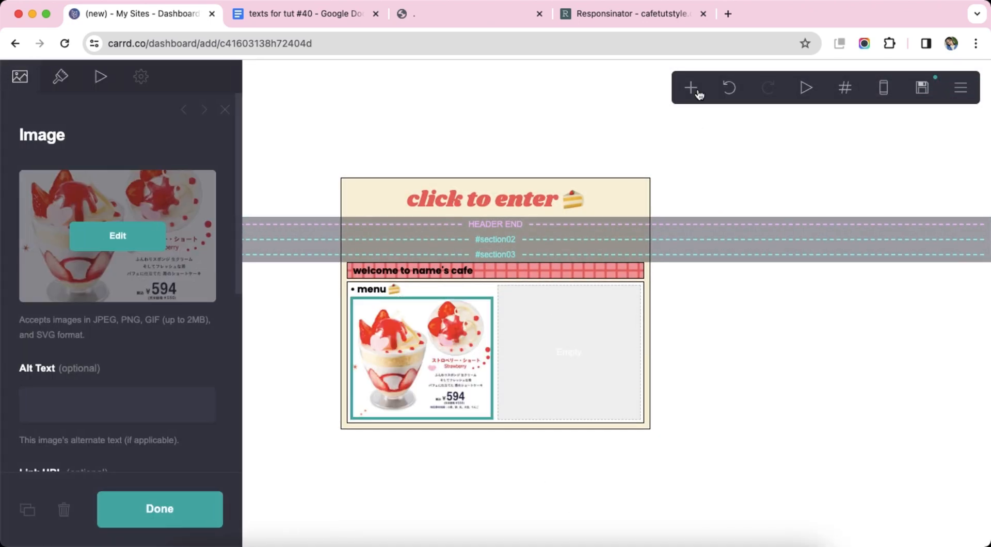
Step: Add a text below the image with the "TODAY'S SPECIAL ==*STRAWBERRY CUP*== 🍓 • ¥ 594" lines copied from the Google Docs file
left_click(692, 88)
left_click(556, 141)
left_click(304, 13)
left_click_drag(327, 252, 597, 274)
left_click(140, 14)
left_click(83, 187)
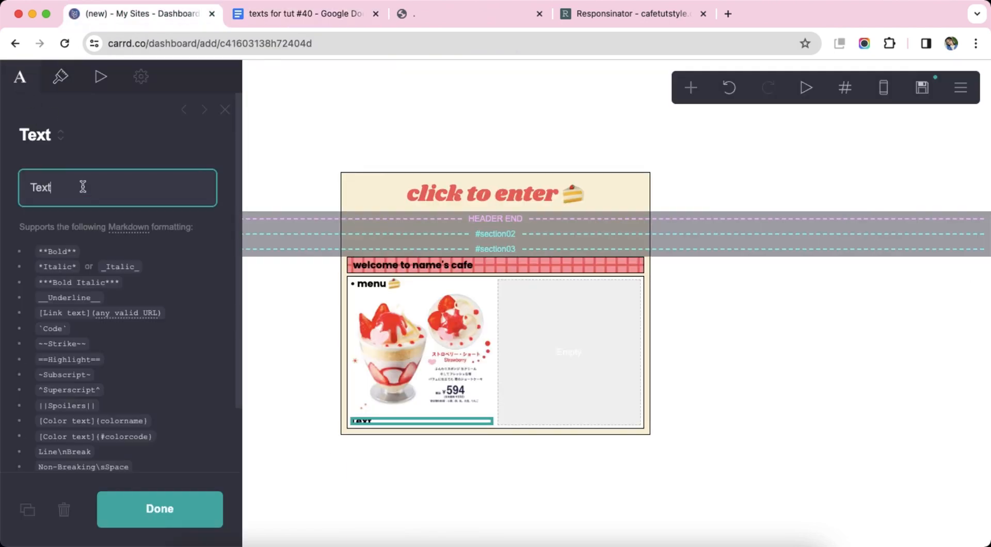
right_click(61, 194)
left_click(101, 315)
Step: Set the today's special text's highlight colors to #E04853 and fully transparent #FF000000
left_click(61, 77)
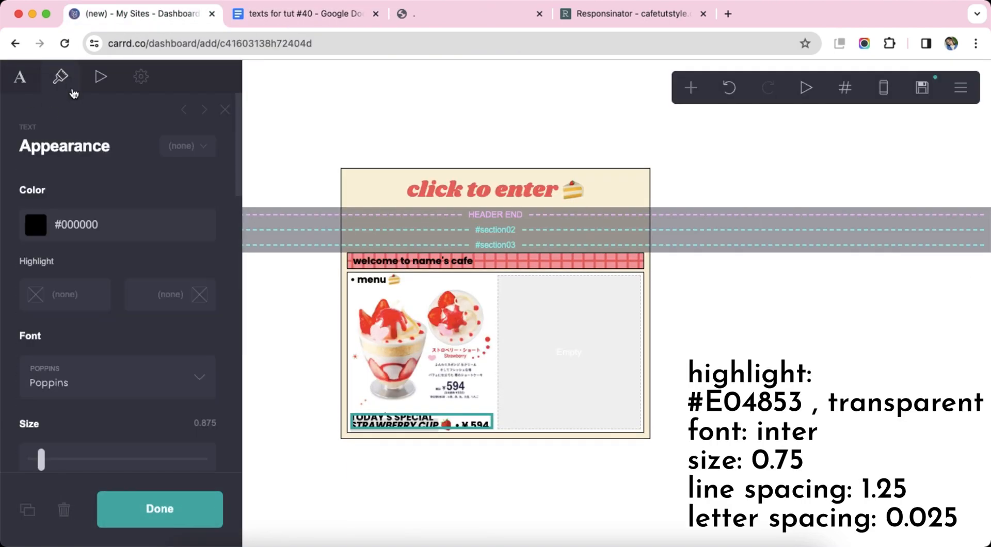
left_click(91, 293)
type("#E04853")
key("Return")
left_click(154, 294)
scroll(129, 315, "down", 2)
left_click_drag(59, 419, 4, 410)
left_click(118, 179)
Step: Change the today's special text's font to Inter and its size to 0.75
scroll(129, 285, "down", 1)
left_click(129, 287)
type("inter")
key("Return")
left_click(210, 232)
type(".7")
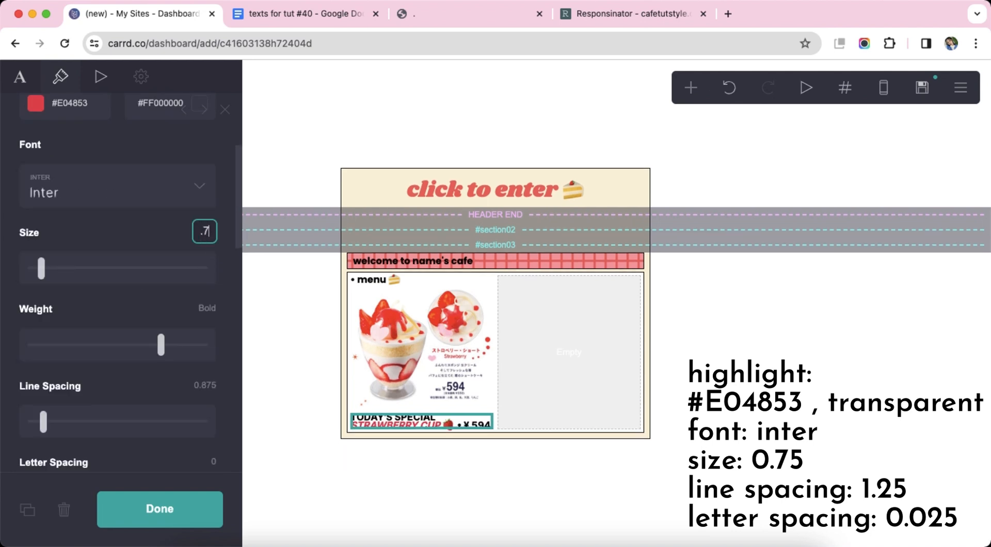
type("5")
key("Return")
Step: Set the today's special text's line spacing to 1.25 and letter spacing to 0.025
scroll(222, 307, "down", 2)
left_click(217, 288)
type("1.2")
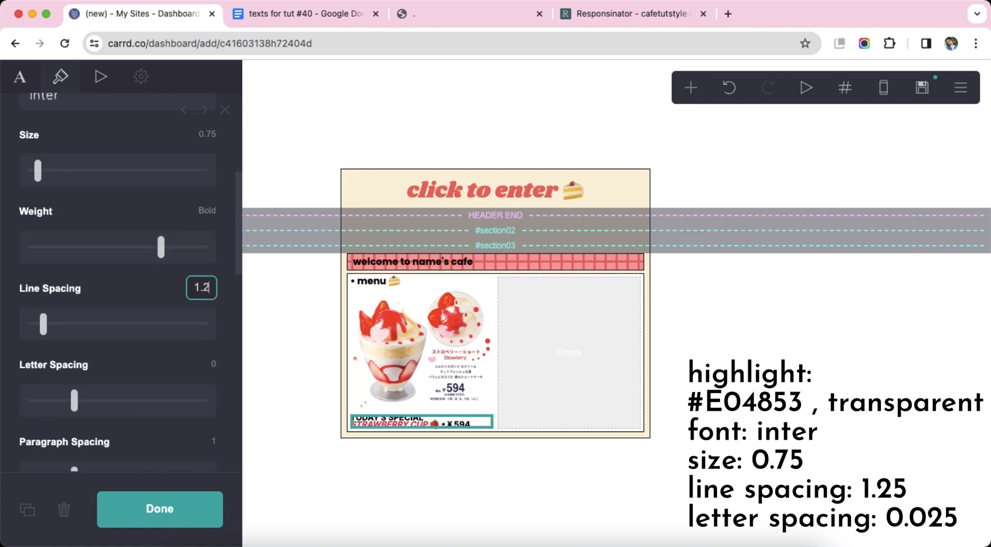
type("5")
key("Return")
type(".025")
key("Return")
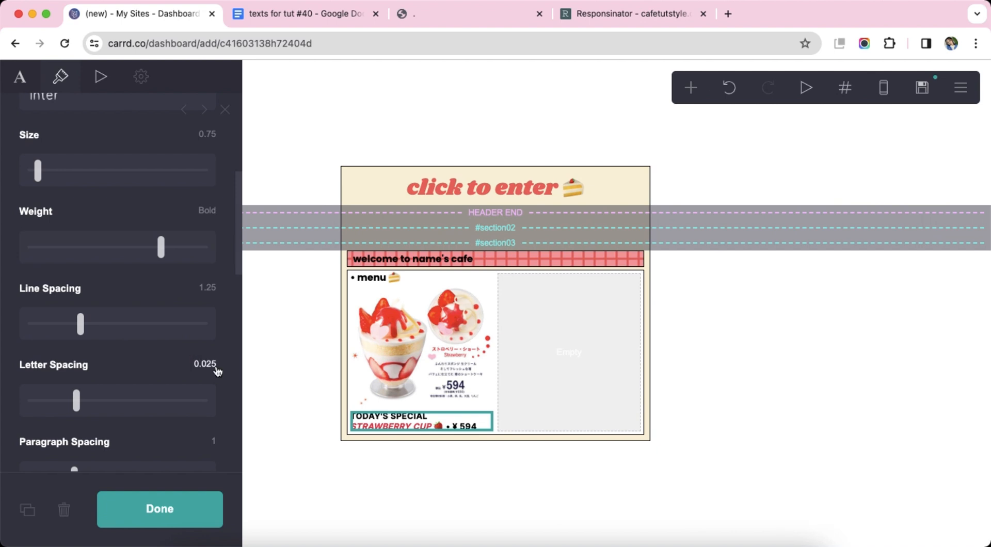
scroll(146, 370, "down", 15)
left_click(460, 505)
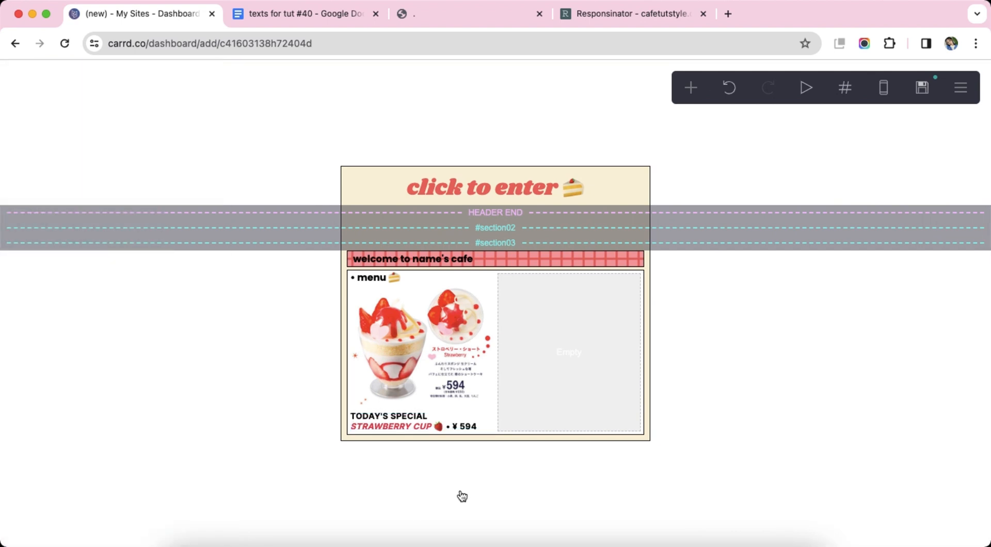
Step: Add a buttons element below the today's special text and label its button "Before You Order"
left_click(457, 419)
left_click(691, 87)
left_click(656, 166)
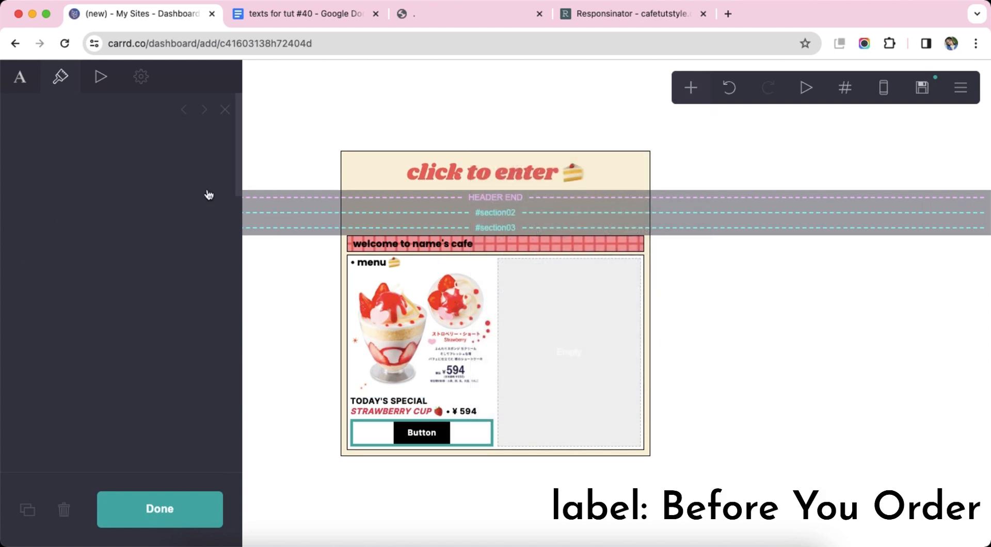
type("Before You Order")
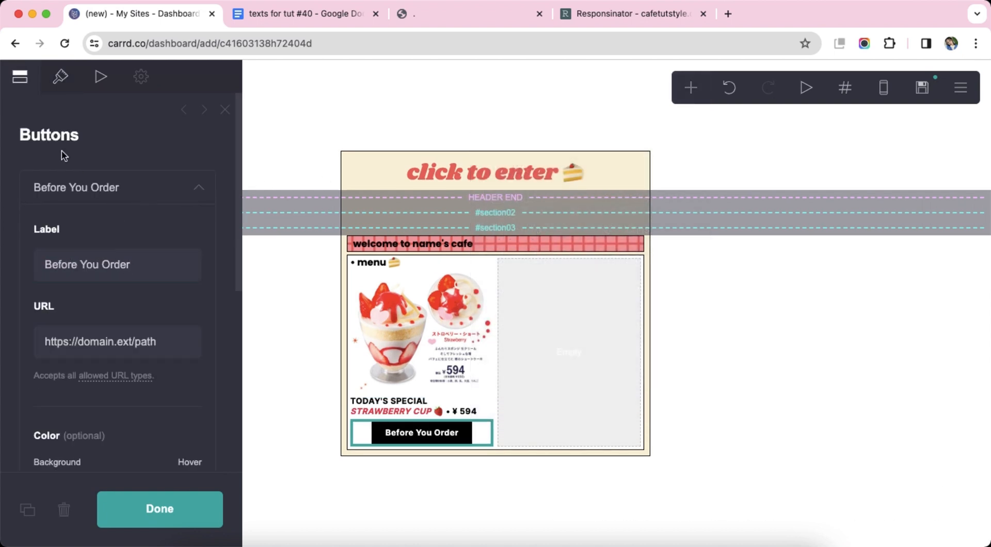
Step: Set the button's background color to #EC4F48 and its label color to #FFD2C6
left_click(60, 77)
scroll(106, 295, "down", 4)
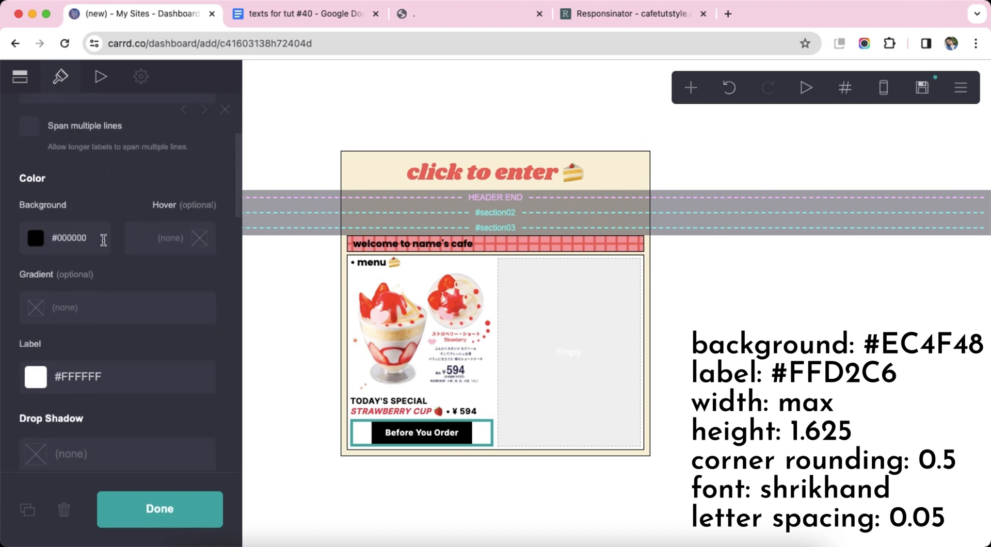
left_click(103, 239)
type("EC4F48")
key("Return")
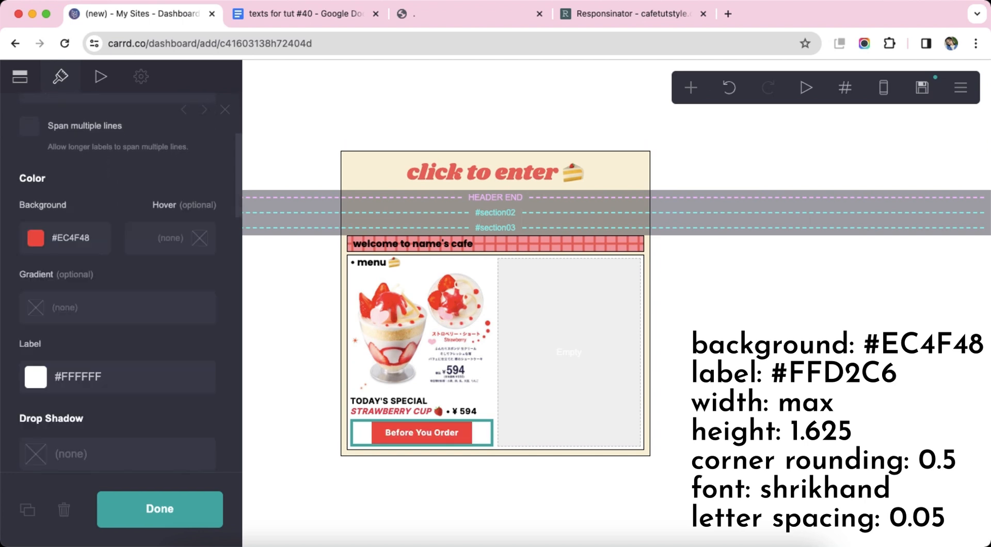
left_click(134, 377)
type("FFD2C")
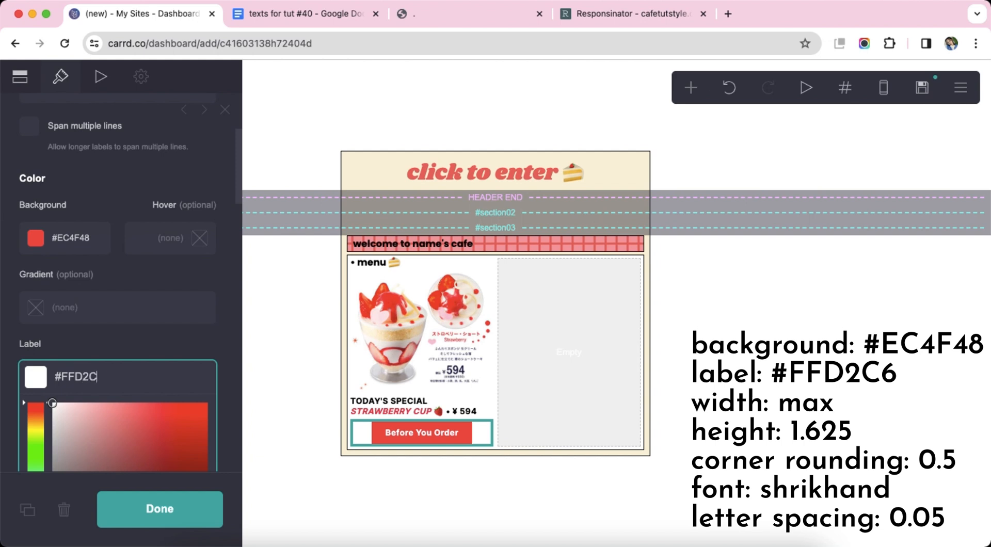
type("6")
key("Return")
Step: Set the button's width to Max, height to 1.625 and corner rounding to 0.5
scroll(132, 373, "down", 10)
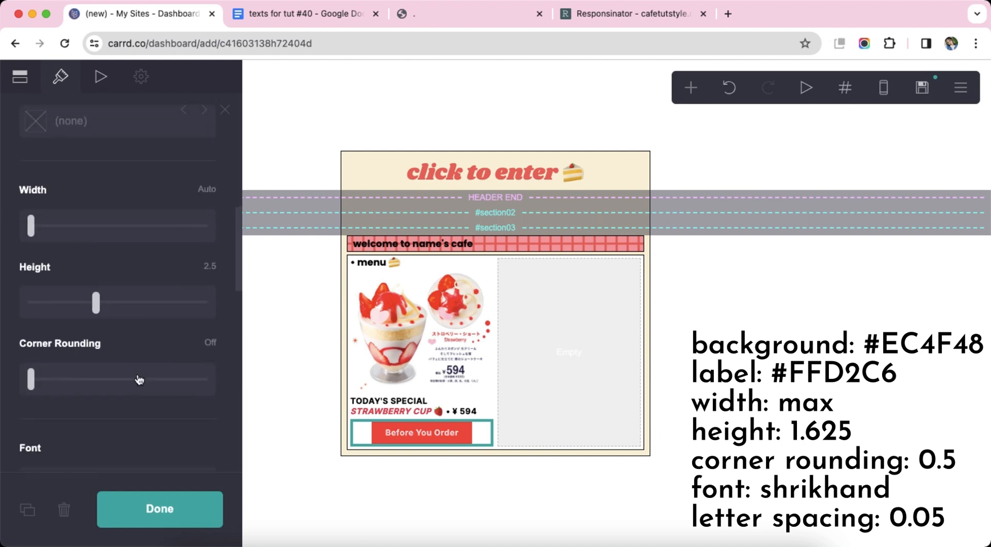
left_click(217, 230)
type("1.6")
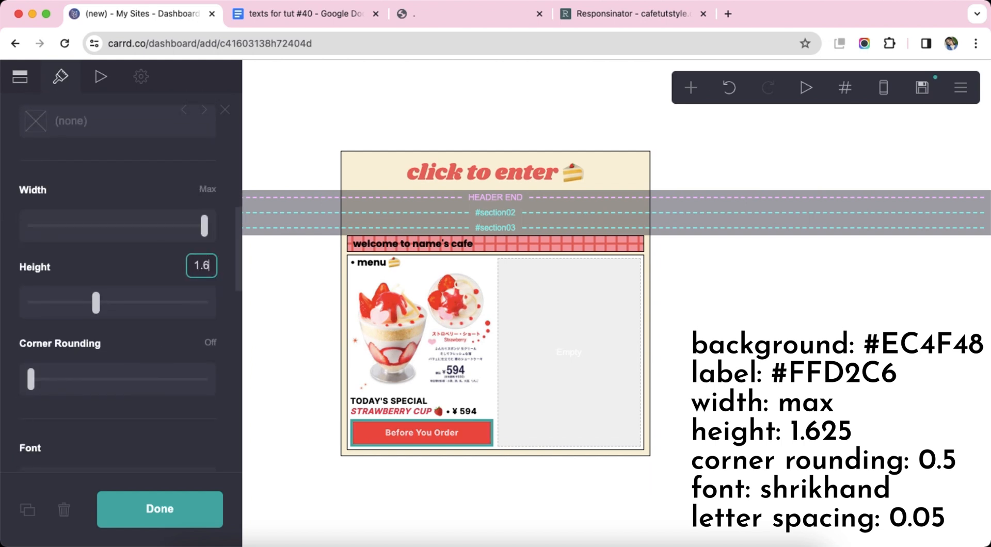
type("25")
key("Return")
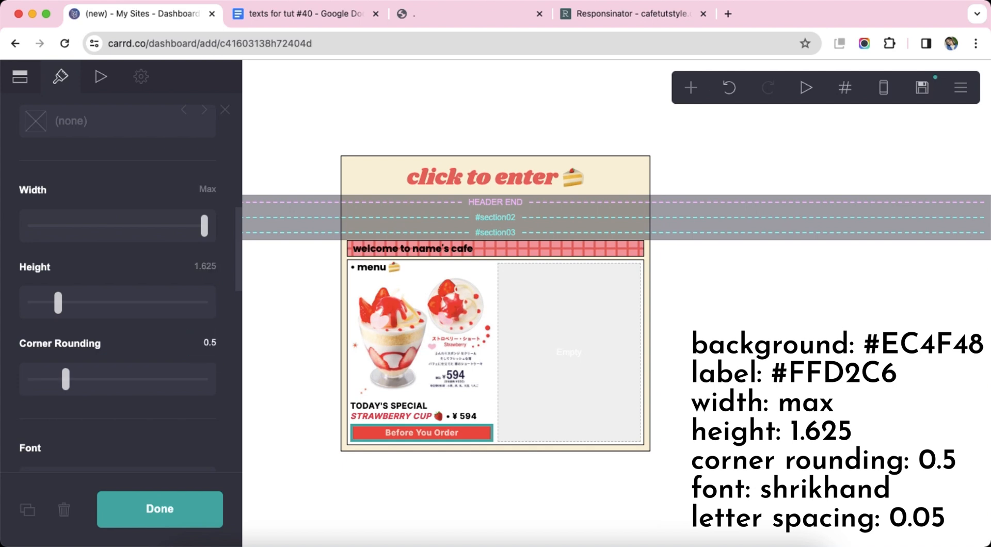
Step: Set the "Before You Order" button's font to Shrikhand and its letter spacing to 0.05
scroll(145, 356, "down", 4)
left_click(157, 295)
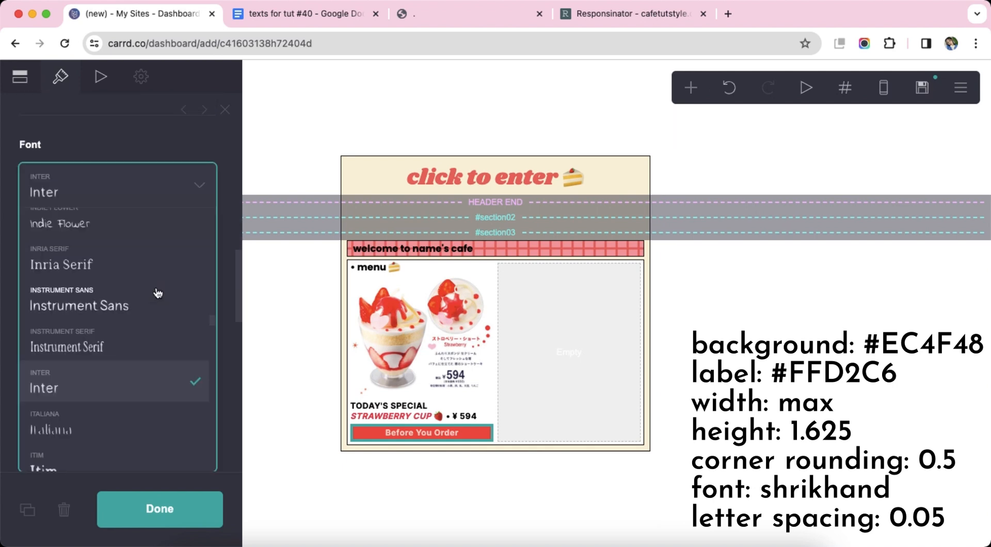
type("shr")
key("Return")
left_click(213, 389)
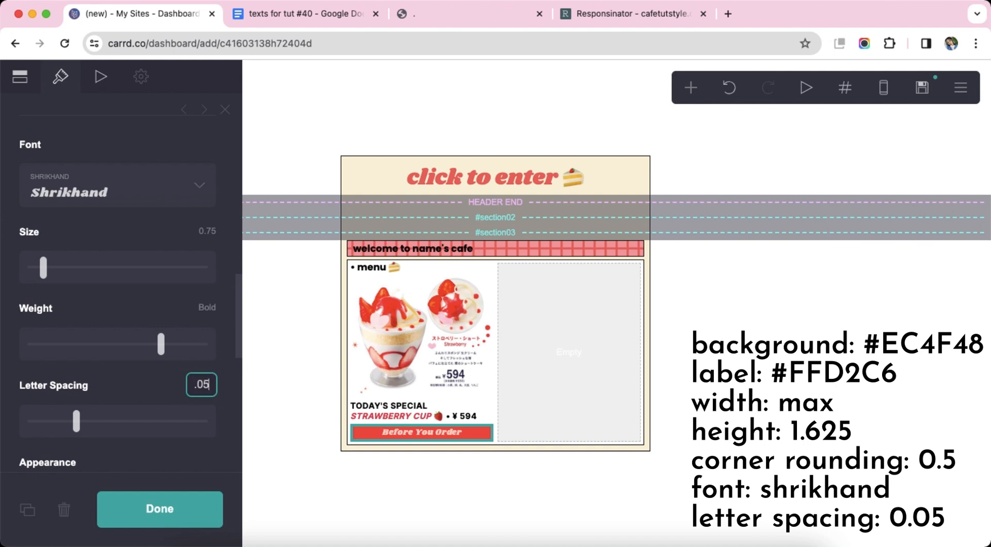
key("Return")
scroll(146, 372, "down", 6)
left_click(399, 496)
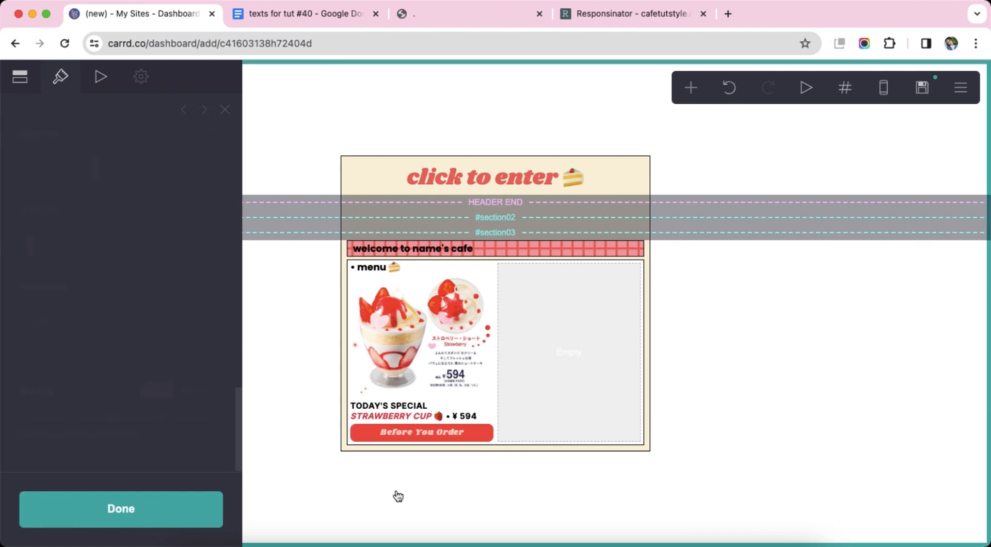
Step: Add a text below the "Before You Order" button reading "things you should know before you follow" plus repeated "info" filler
left_click(408, 432)
left_click(691, 87)
left_click(519, 137)
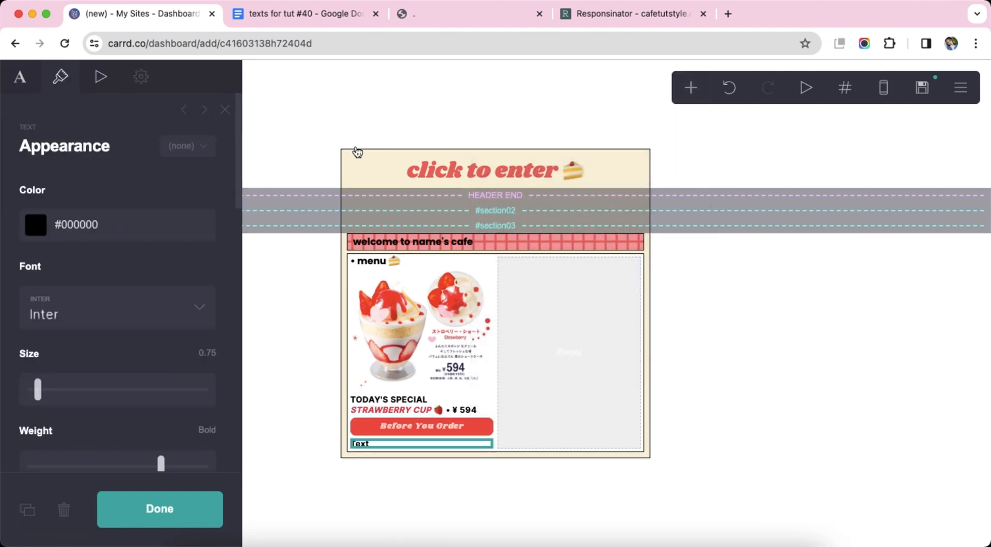
left_click(8, 84)
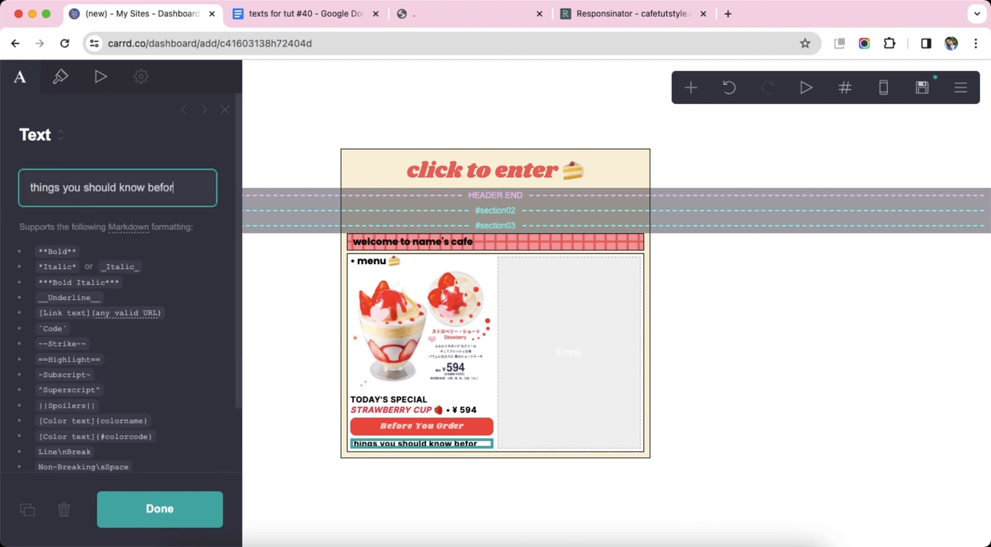
type("e you fol")
type("low info info info info info info info info info info info info info info info info info info info info info info info info info info info info info info info info")
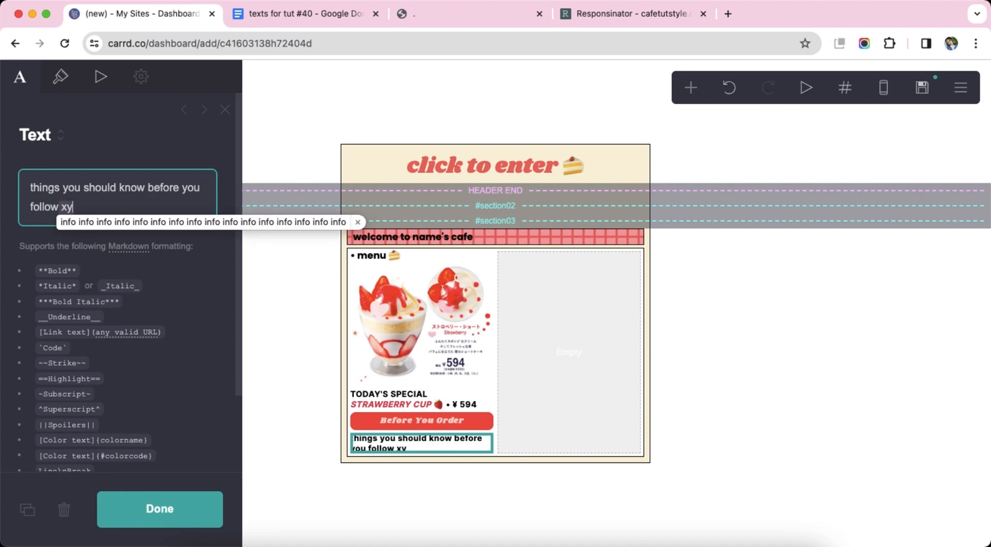
left_click_drag(25, 263, 73, 290)
key("BackSpace")
Step: Set the new text's weight to Regular, line spacing to 1.125 and letter spacing to 0
left_click(60, 77)
scroll(132, 313, "down", 3)
left_click_drag(159, 303, 97, 304)
scroll(196, 345, "down", 1)
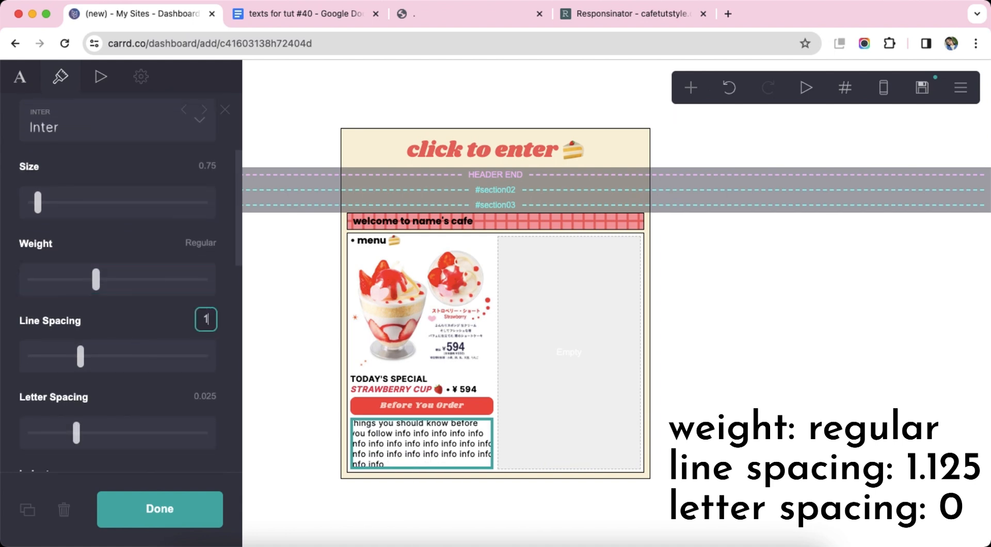
type("1.125")
key("Return")
scroll(221, 358, "down", 2)
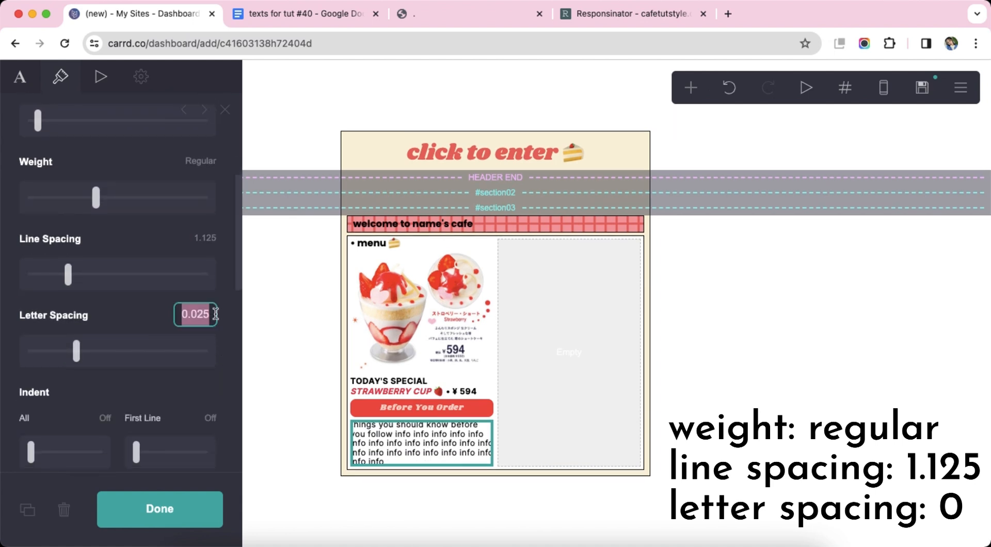
type("0")
key("Return")
scroll(191, 327, "down", 10)
left_click(442, 510)
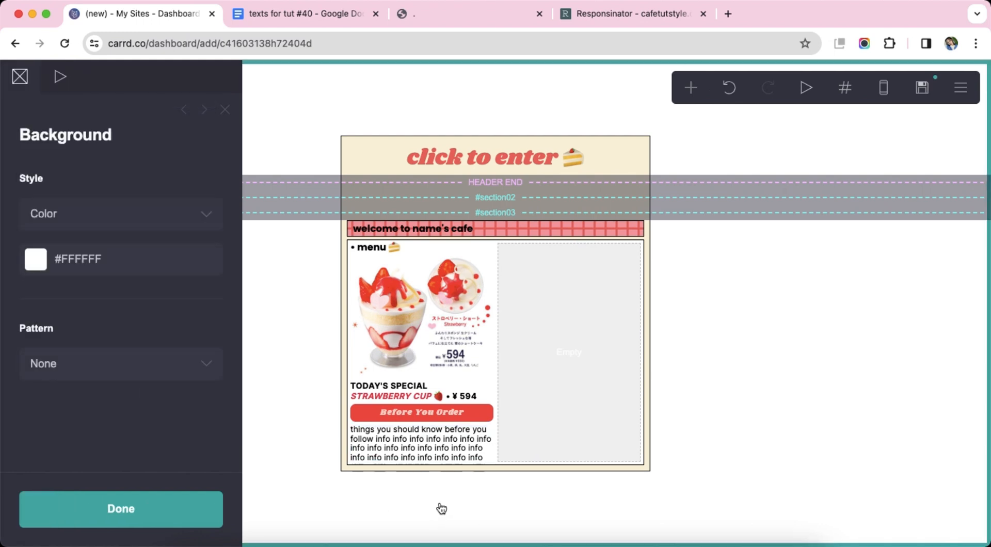
Step: Add a buttons element below the info text with background color #FBECCF and label color #E44A44
left_click(477, 455)
left_click(640, 176)
scroll(115, 194, "down", 5)
double_click(99, 181)
type("F")
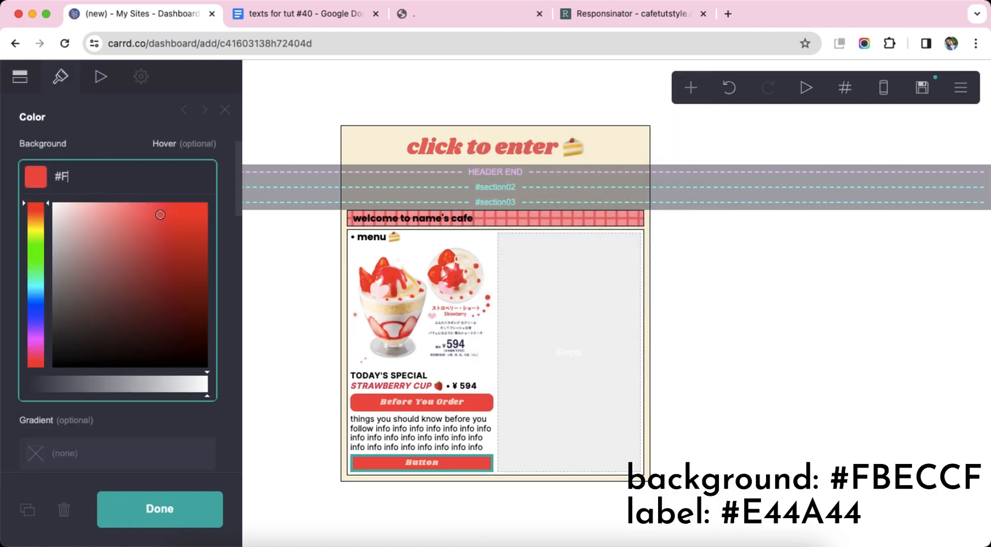
type("BECCF")
key("Return")
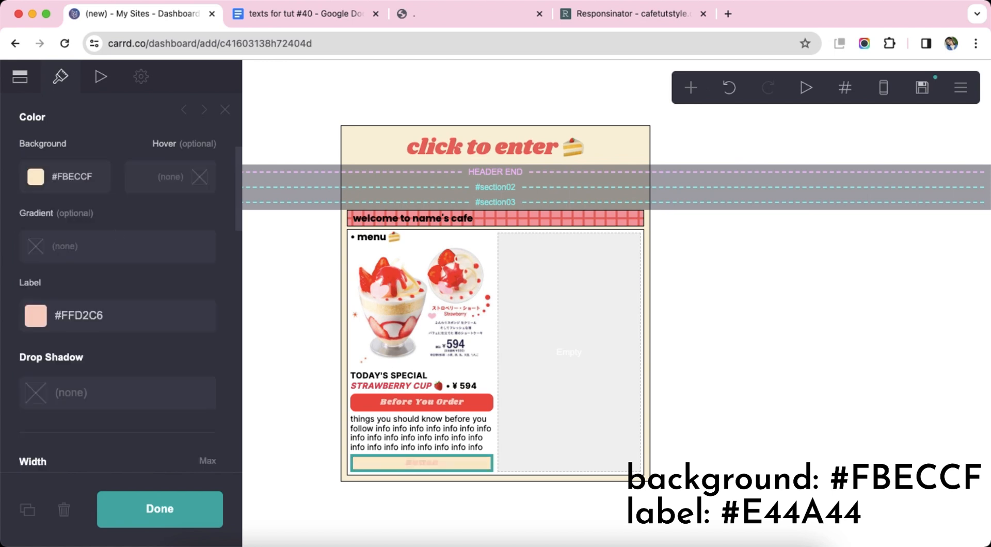
double_click(140, 323)
type("E44A4")
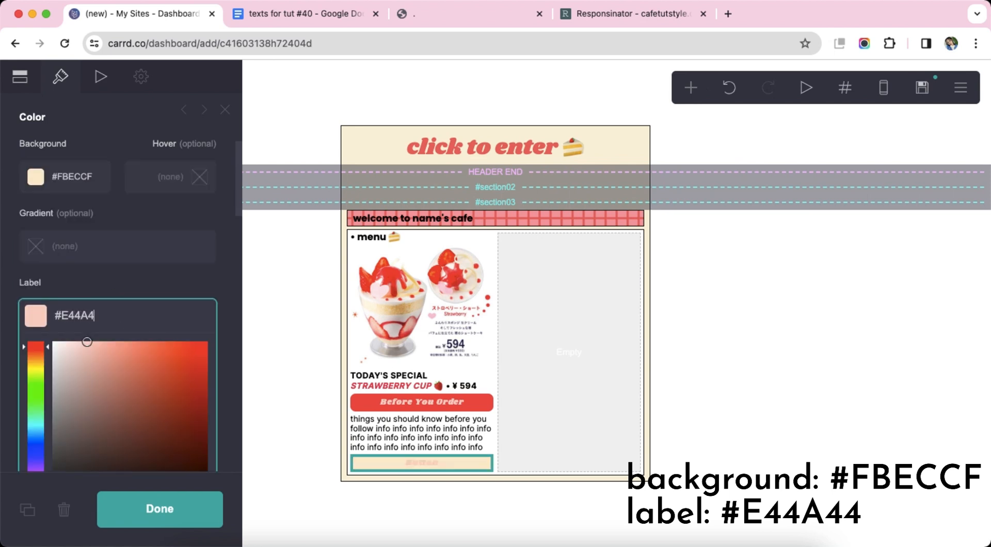
type("4")
key("Return")
Step: Label the cream button "Don't Order If"
scroll(52, 142, "up", 10)
left_click(113, 261)
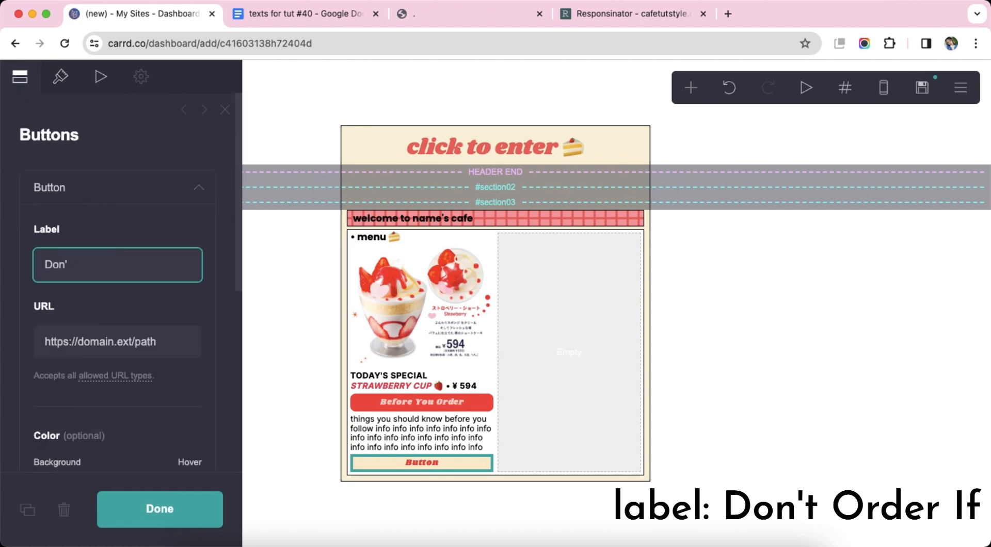
key("Return")
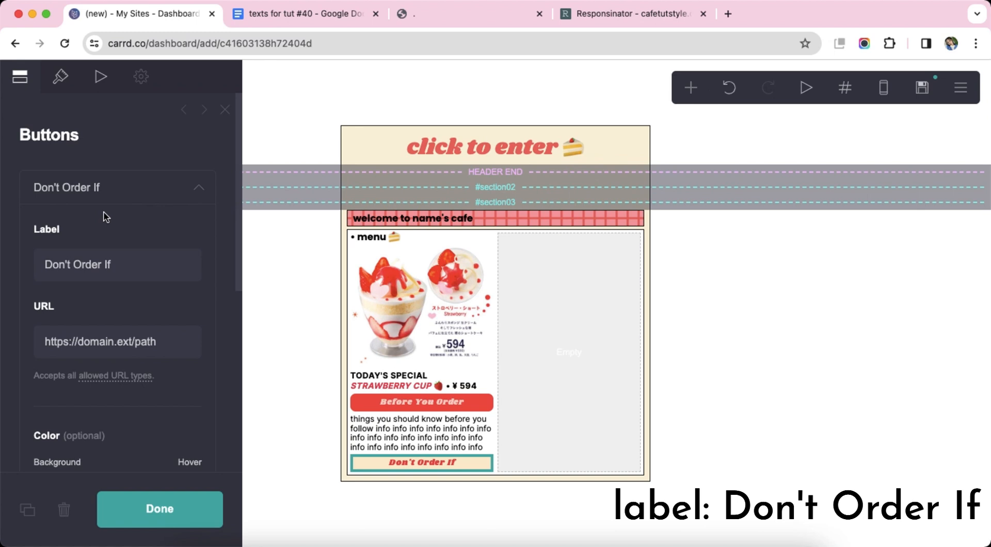
left_click(106, 192)
double_click(723, 369)
Step: Add a text below the "Don't Order If" button reading "don't follow if you fit these criteria" plus repeated "info" filler
left_click(427, 471)
left_click(691, 88)
left_click(504, 140)
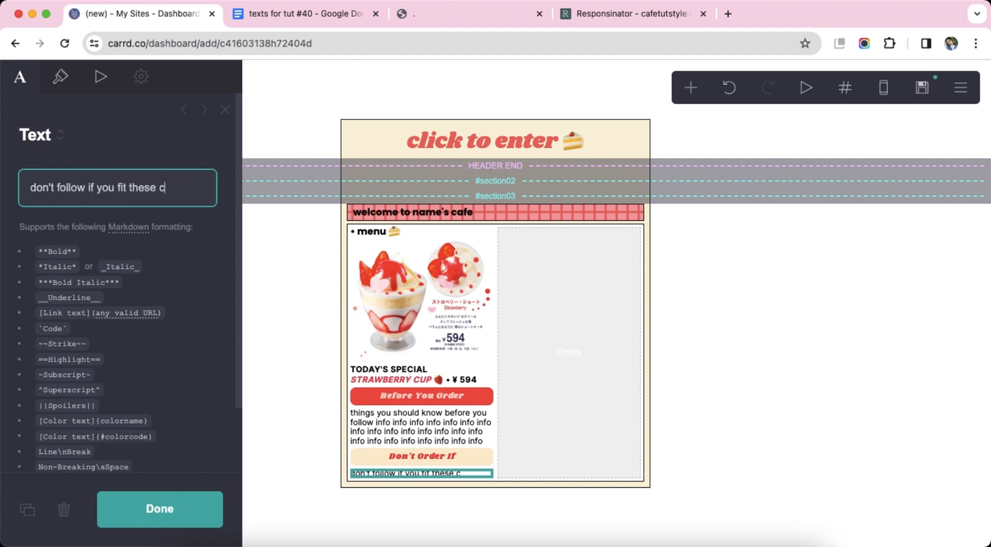
type("info info info info info info info info info info info info info info info")
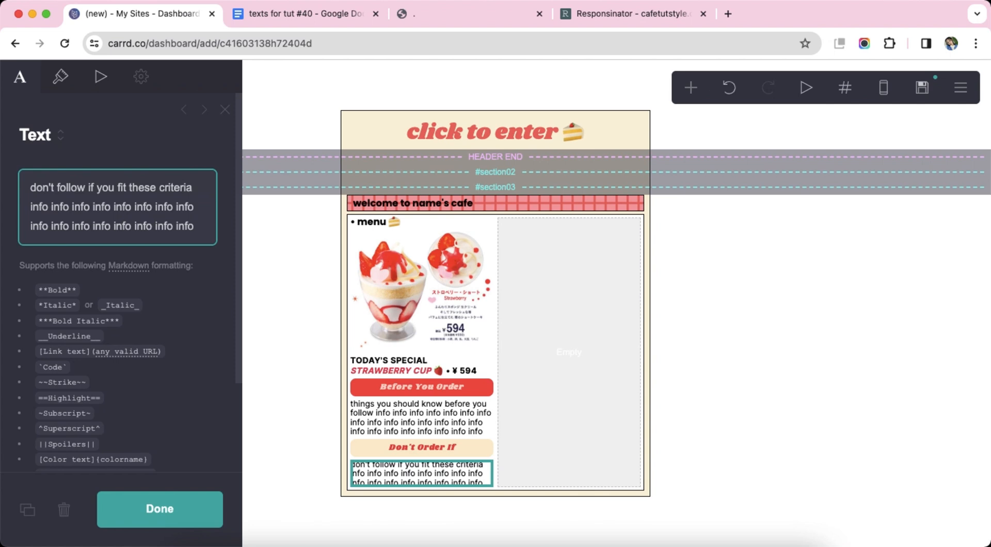
left_click(722, 377)
Step: Add another text element, move it into the container's empty second column and change its content to "name"
left_click(691, 88)
left_click(556, 142)
left_click_drag(445, 489, 575, 392)
left_click_drag(78, 187, 2, 189)
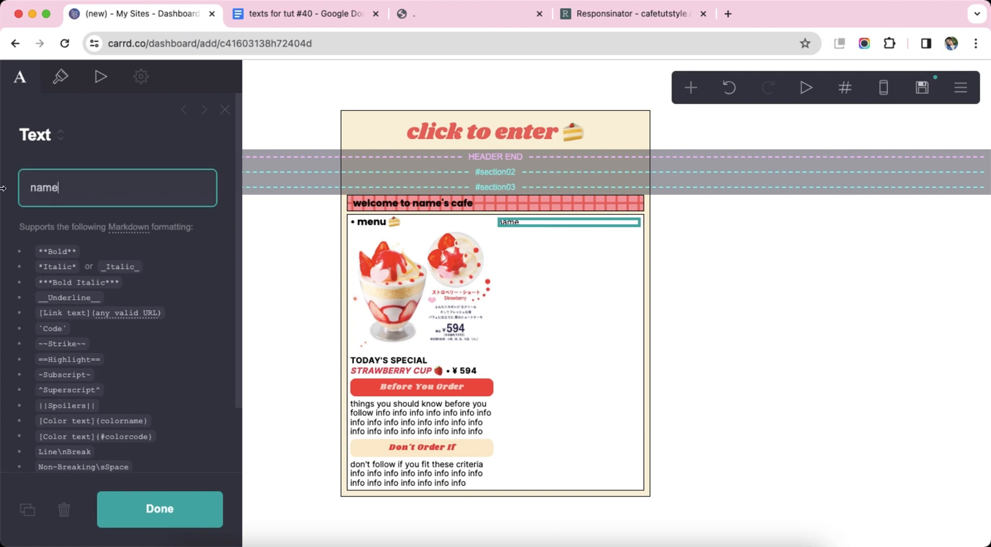
Step: Set the "name" text's color to #E85148 and its font to Shrikhand
left_click(59, 77)
left_click(139, 230)
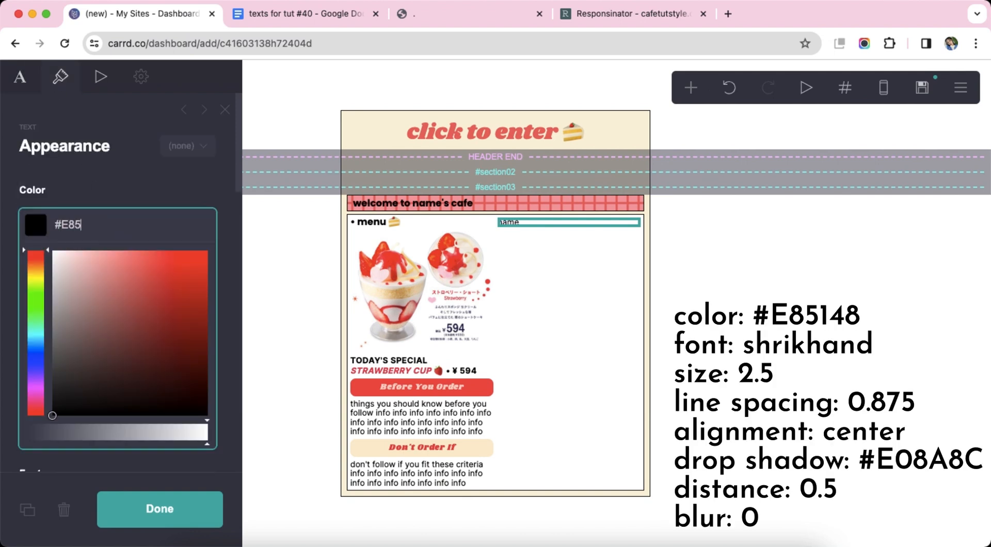
key("Return")
left_click(145, 308)
type("shr")
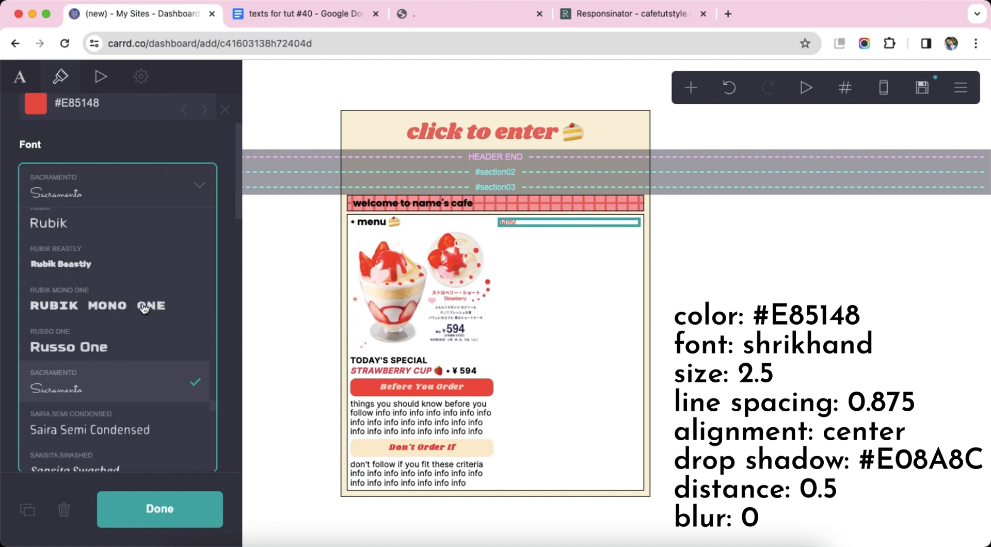
key("Return")
Step: Set the "name" text's size to 2.5 and line spacing to 0.875
left_click(207, 231)
type("2.5")
key("Return")
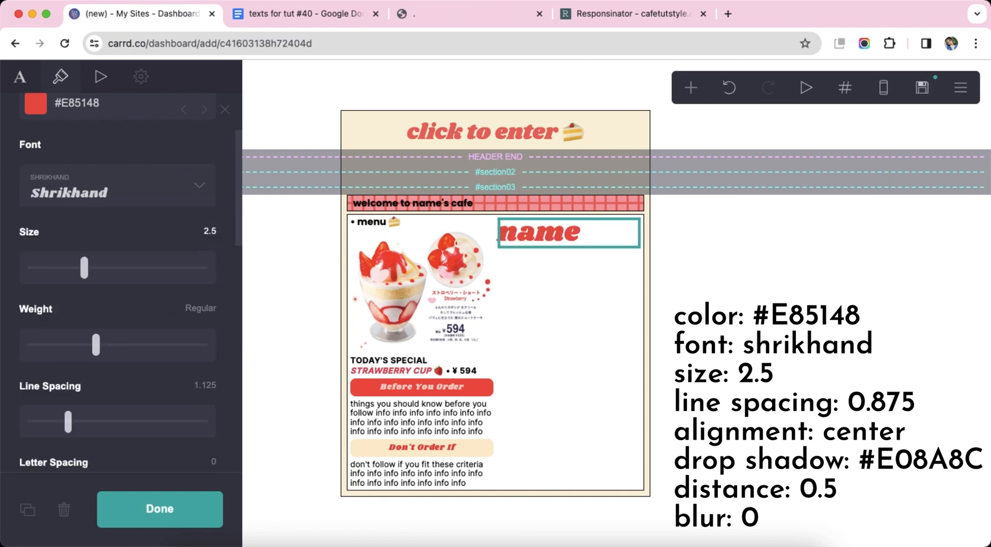
type(".875")
key("Return")
Step: Set the "name" text's alignment to Center
scroll(151, 377, "down", 15)
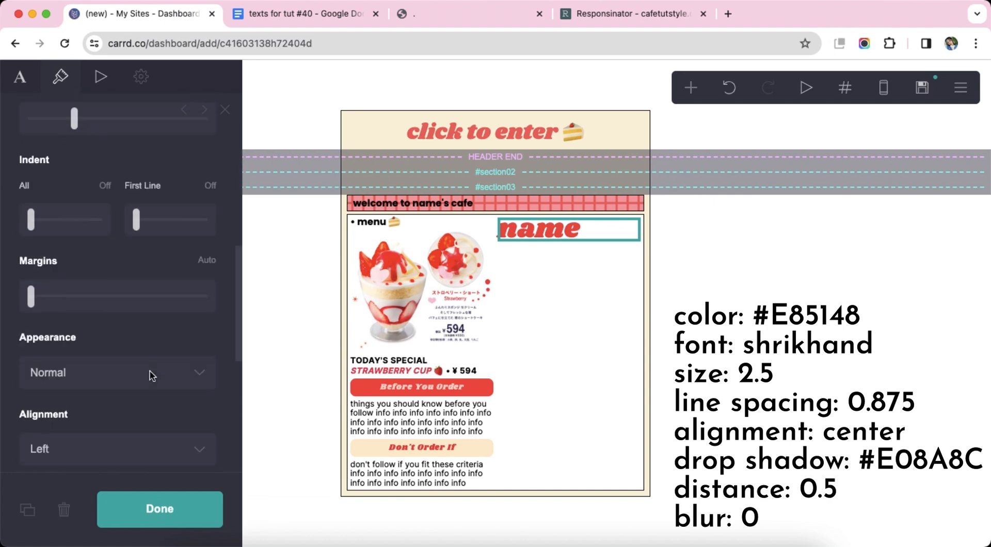
left_click(124, 354)
left_click(120, 359)
scroll(121, 361, "down", 5)
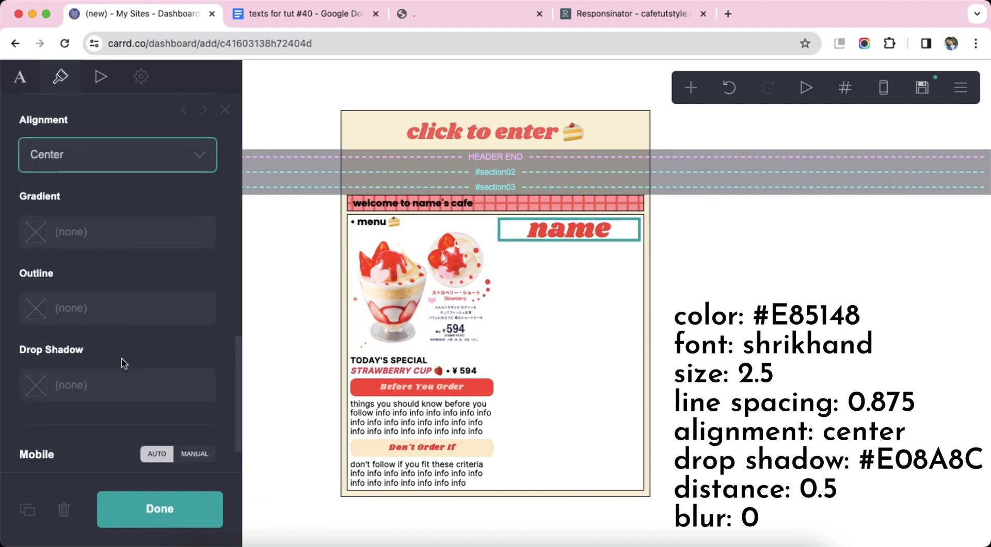
Step: Give the "name" text a #E08A8C drop shadow with distance 0.5 and blur 0
left_click(119, 331)
type("#E08A8")
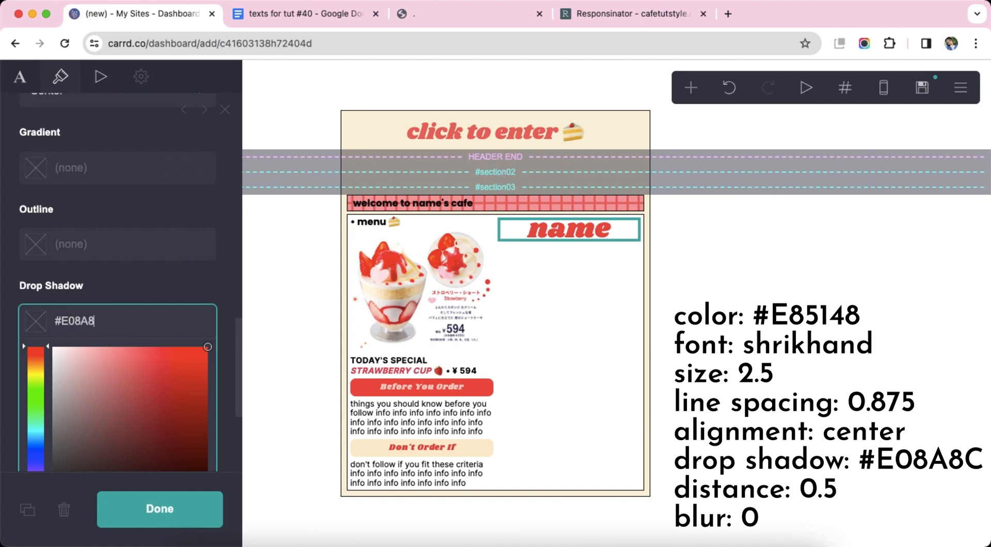
type("C")
key("Return")
scroll(120, 332, "down", 3)
left_click(109, 289)
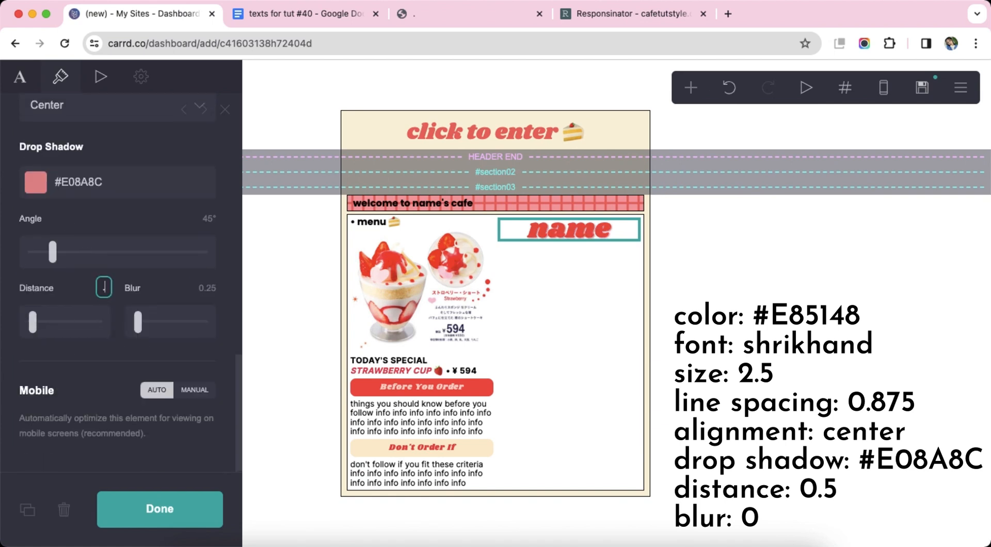
left_click(872, 310)
left_click(872, 310)
Step: Duplicate the "things you should know" text and move the copy below the "name" heading
left_click(409, 425)
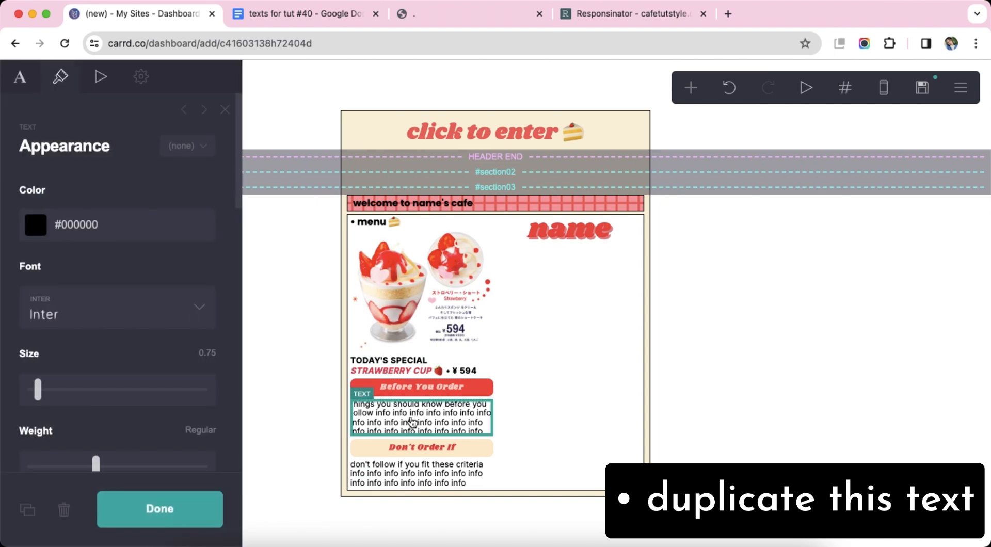
left_click(28, 510)
left_click_drag(387, 432, 572, 229)
Step: Replace the copied text with "**age pronouns** other basic info" followed by repeated "info" filler
left_click(7, 73)
key("super+a")
type("*")
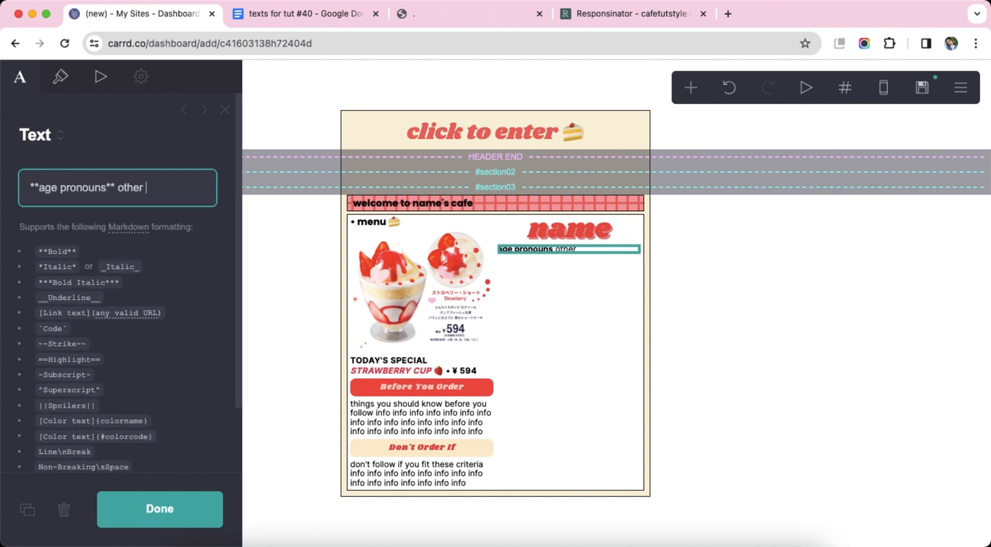
key("super+v")
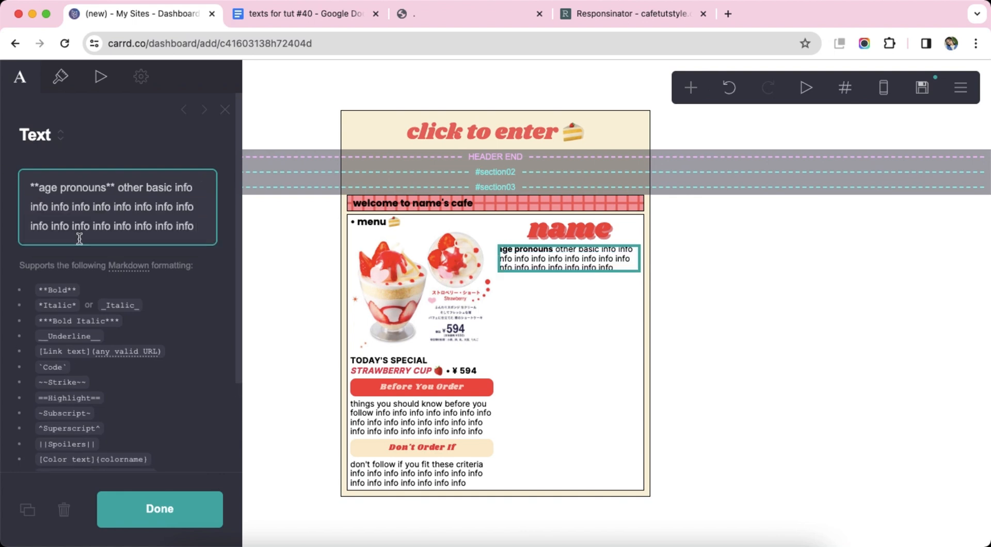
Step: Copy the credits line from the Google Docs tab and append it to the basic info text in Carrd
left_click(310, 14)
left_click_drag(331, 308, 562, 309)
right_click(488, 307)
left_click(513, 323)
left_click(144, 14)
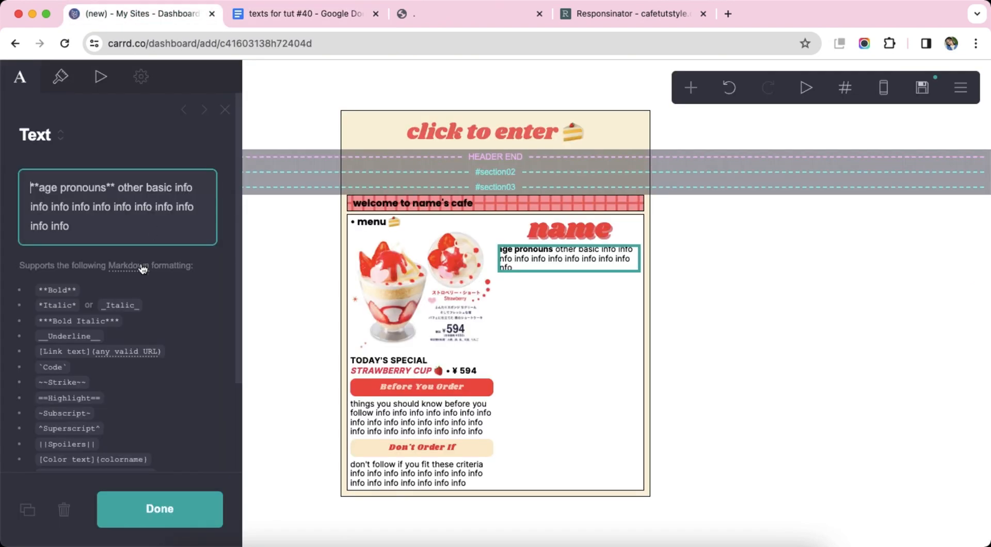
right_click(134, 231)
left_click(156, 331)
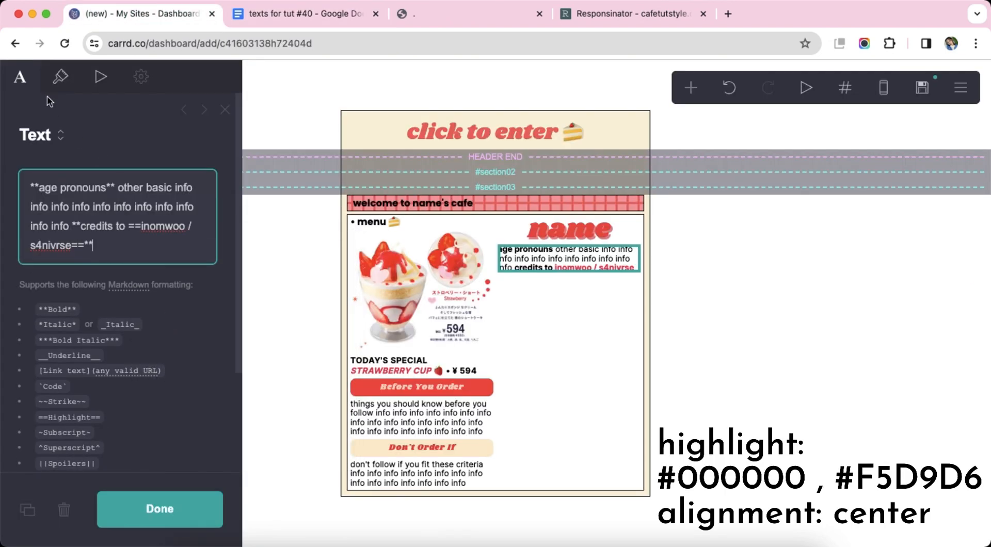
Step: Set the basic info text's highlight colors to #000000 for the text and #F5D9D6 for the background
left_click(61, 76)
scroll(98, 276, "down", 2)
left_click(95, 302)
left_click_drag(86, 328, 17, 413)
left_click(107, 194)
left_click(160, 216)
type("#F5")
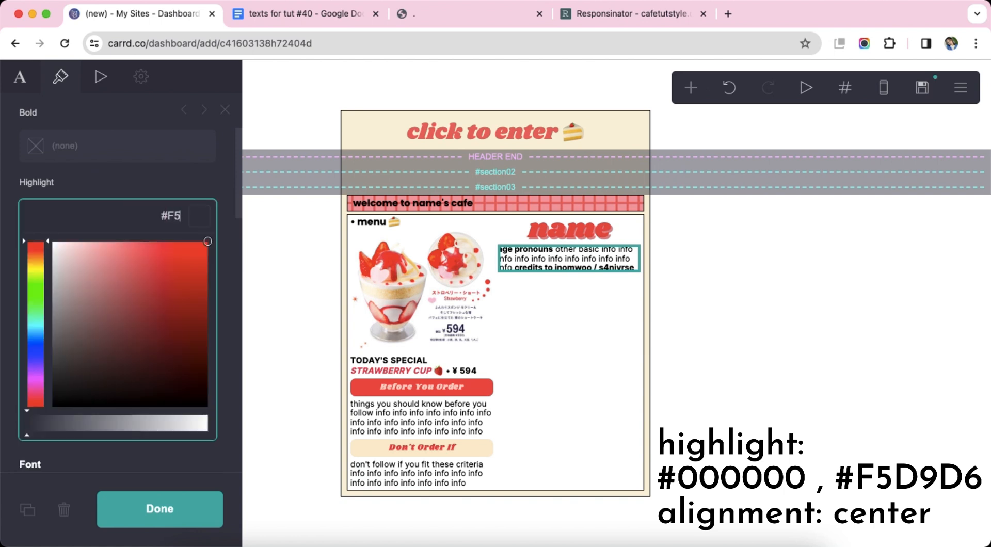
type("D9D6")
key("Return")
Step: Set the basic info text's alignment to Center
scroll(137, 258, "down", 5)
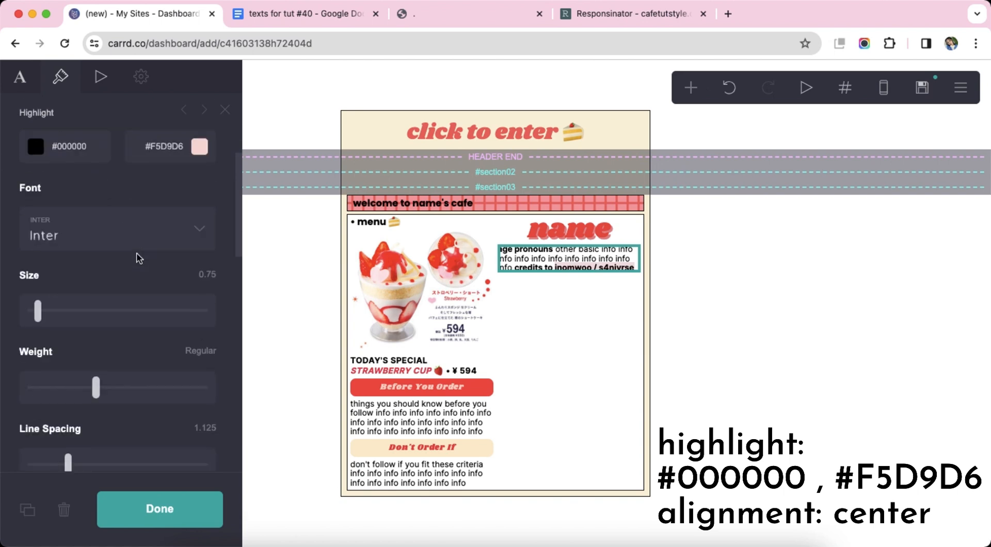
scroll(138, 258, "down", 3)
left_click(124, 270)
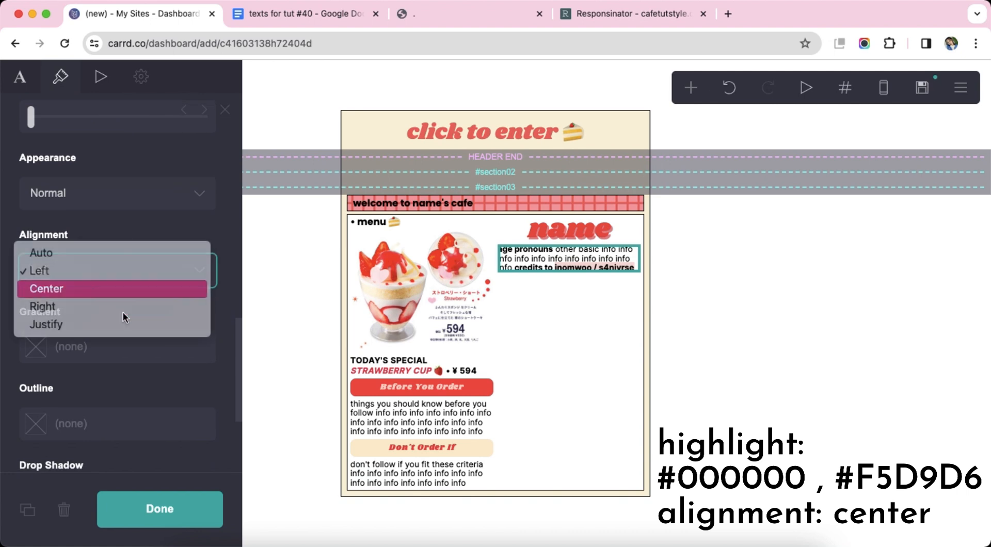
left_click(124, 287)
scroll(133, 319, "down", 3)
left_click(729, 315)
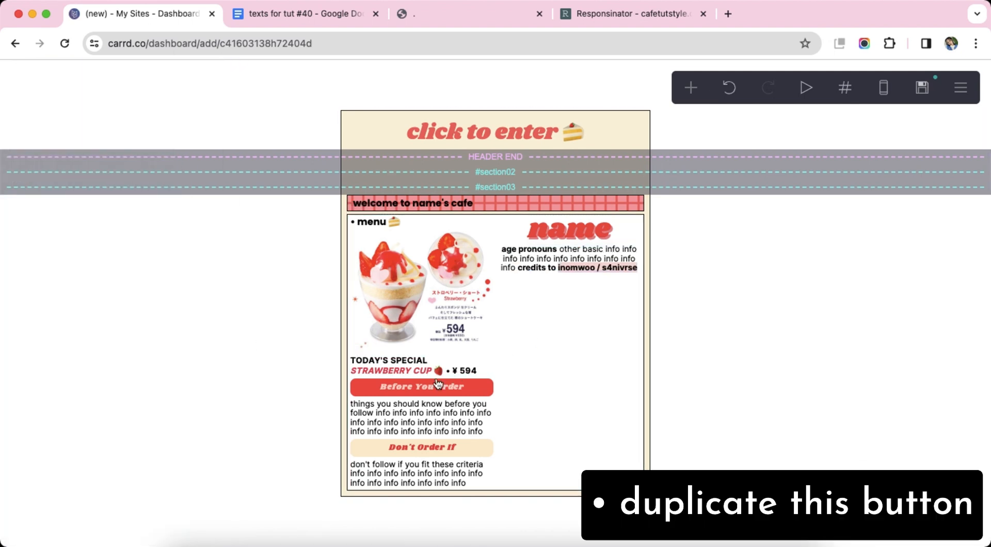
Step: Duplicate the "Before You Order" button and move the copy below the basic info text
left_click(439, 385)
left_click(29, 509)
left_click_drag(417, 408, 558, 284)
Step: Change the copied button's label to "Link Name"
left_click(146, 191)
triple_click(153, 263)
type("Link Name")
key("Return")
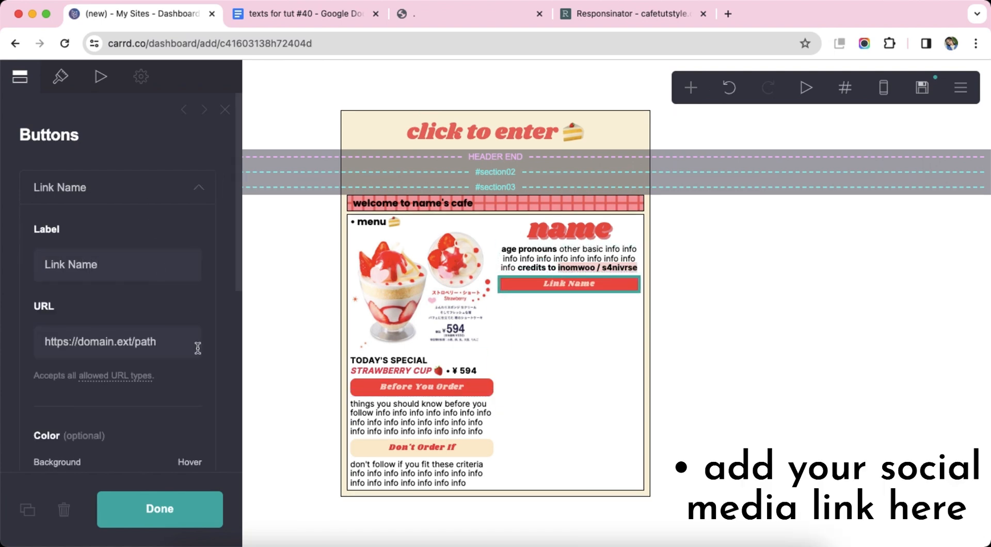
left_click_drag(188, 343, 36, 337)
left_click(120, 191)
left_click(739, 290)
Step: Duplicate the "Don't Order If" button and move the copy below the "Link Name" button
left_click(415, 452)
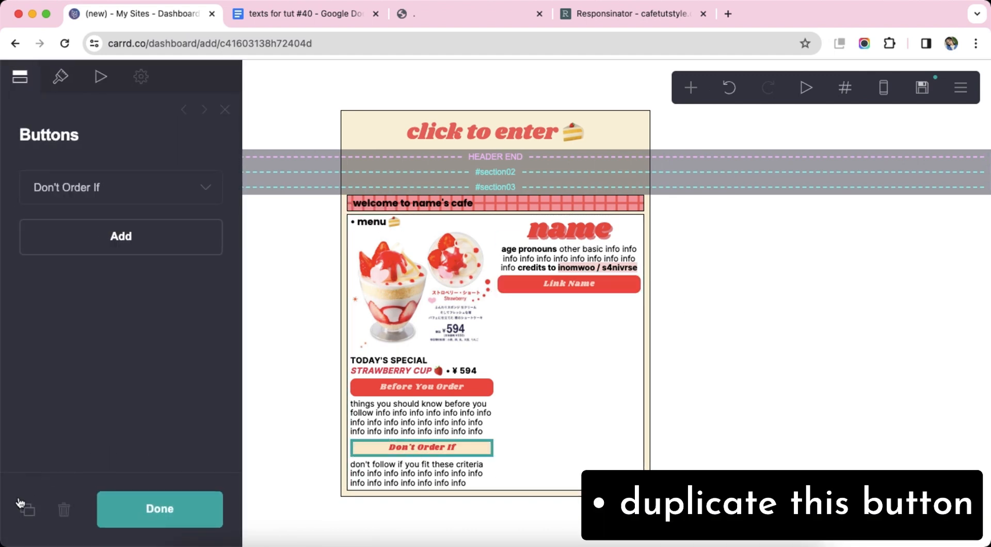
left_click(33, 505)
left_click_drag(439, 459, 560, 292)
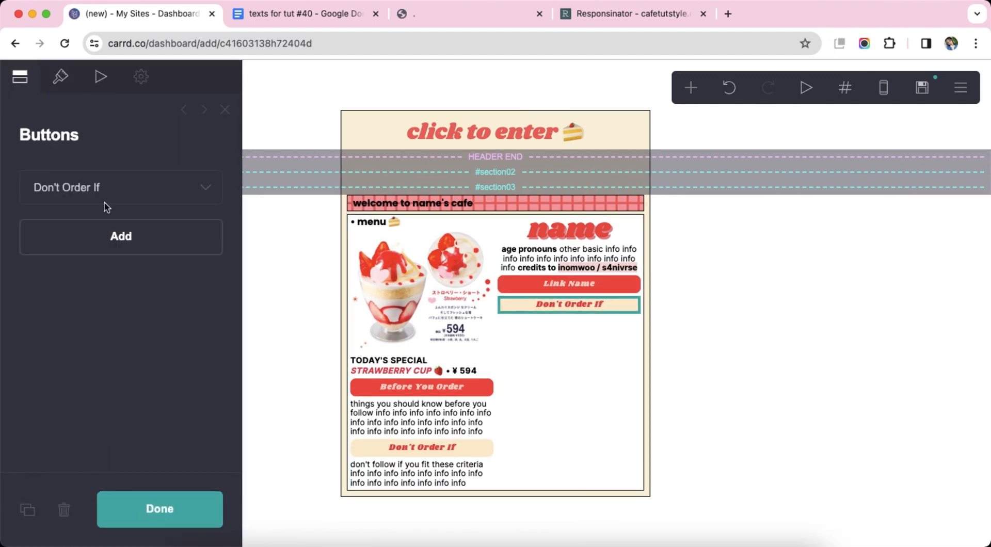
Step: Change the copied cream button's label to "Link Name"
left_click(118, 187)
left_click_drag(131, 264, 2, 256)
type("Link ")
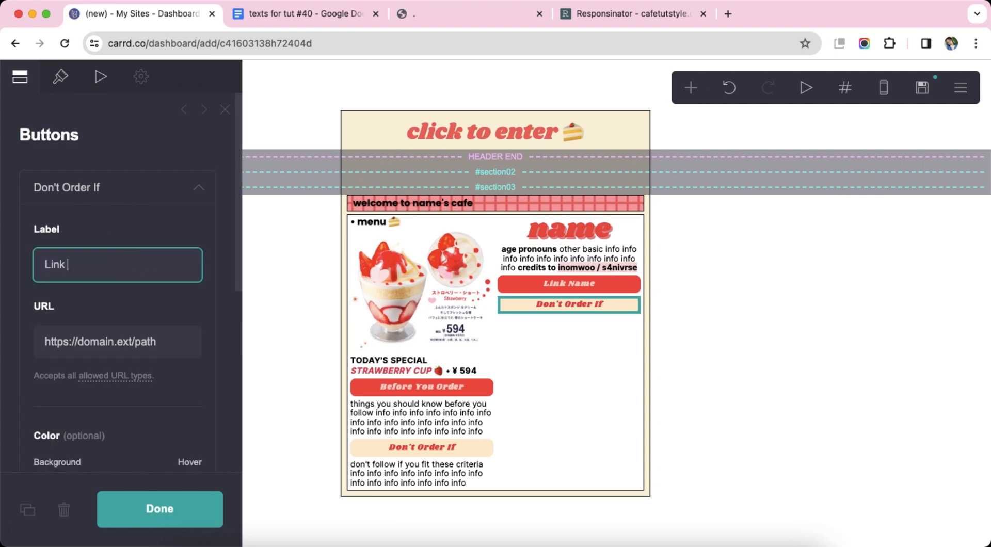
type("Name")
key("Return")
left_click(736, 338)
left_click(879, 90)
left_click(879, 89)
Step: Add a text element below the second "Link Name" button reading "yum!"
left_click(570, 306)
left_click(691, 87)
left_click(540, 137)
left_click(19, 76)
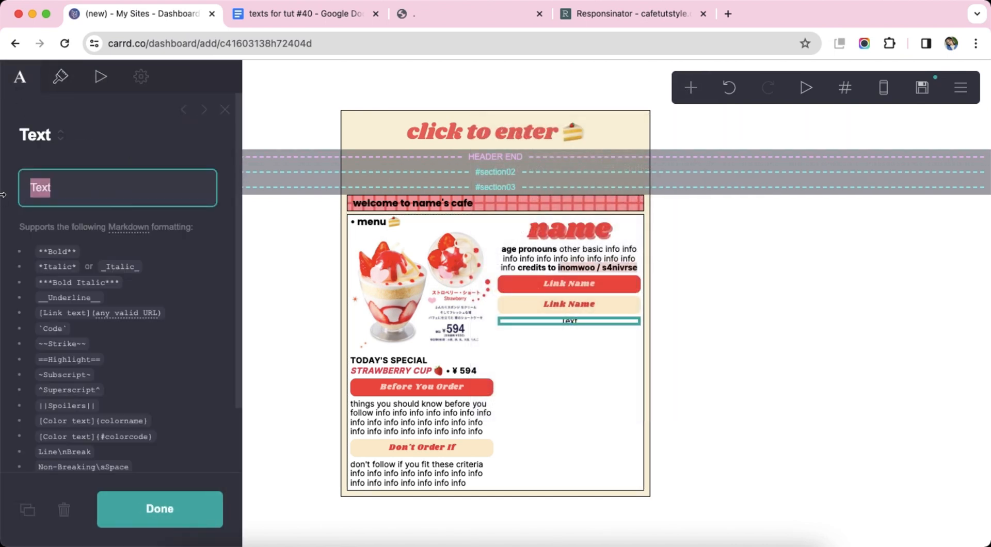
Step: Set the "yum!" text's color to #E85148 and its font to Poppins
left_click(62, 77)
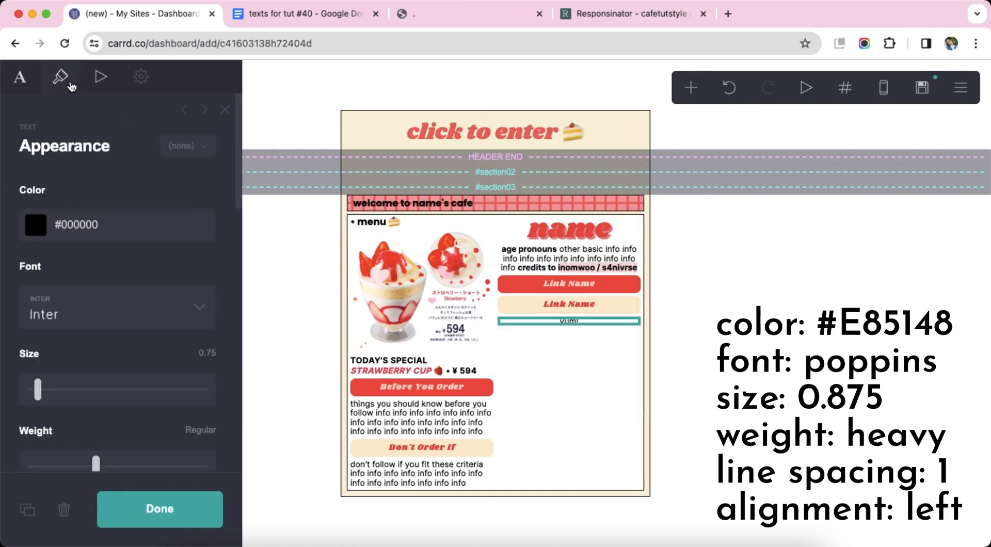
left_click(129, 225)
type("#E85148")
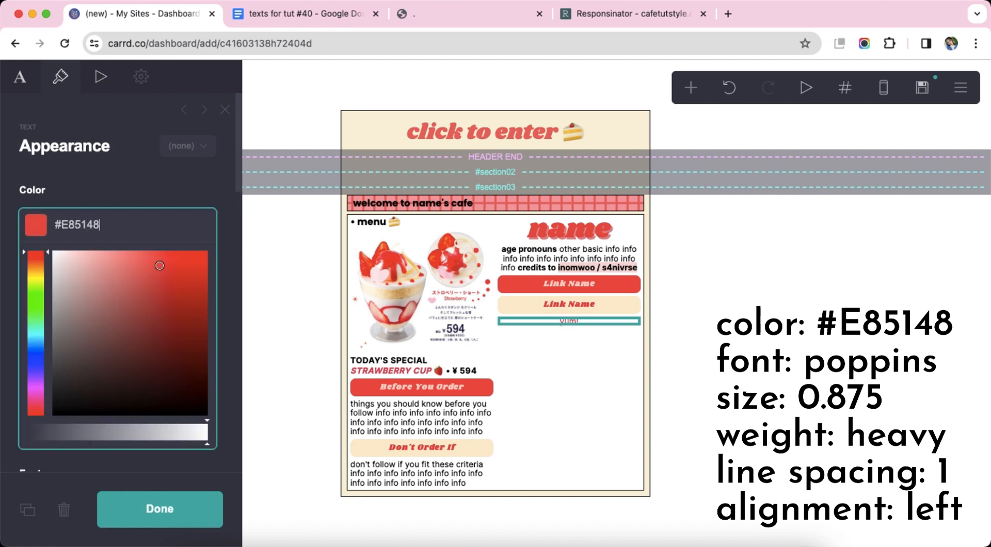
key("Return")
left_click(159, 315)
type("po")
key("Return")
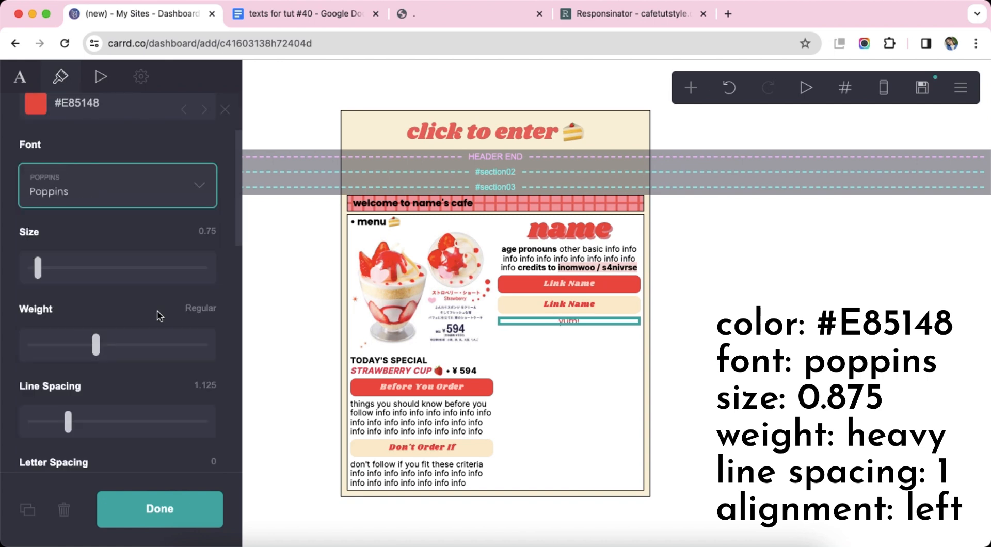
Step: Set the "yum!" text's size to 0.875, weight to Heavy and line spacing to 1
left_click(218, 235)
type("0.875")
key("Return")
left_click(214, 346)
scroll(217, 335, "down", 3)
left_click(209, 298)
type("1")
key("Return")
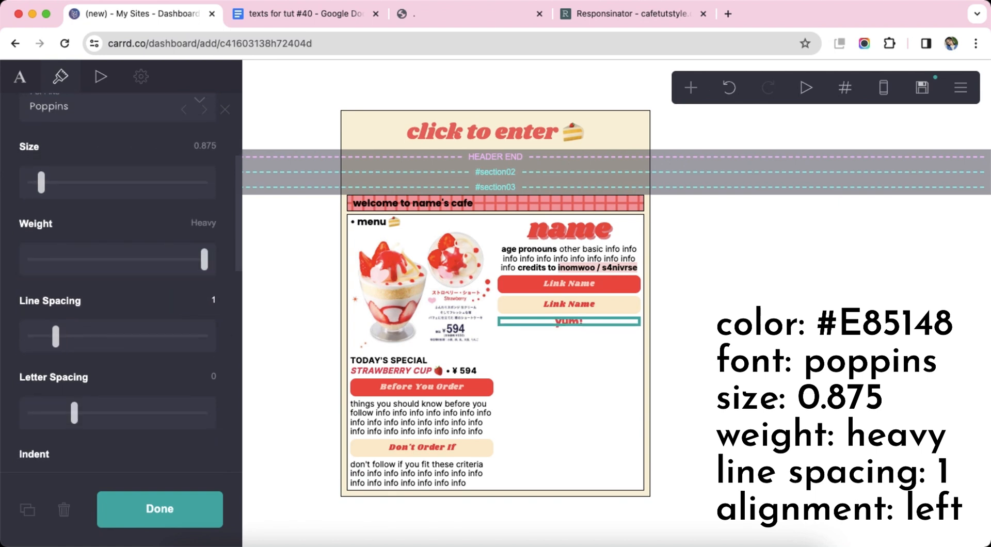
Step: Set the "yum!" text's alignment to Left
scroll(122, 318, "down", 8)
left_click(109, 315)
scroll(129, 350, "down", 5)
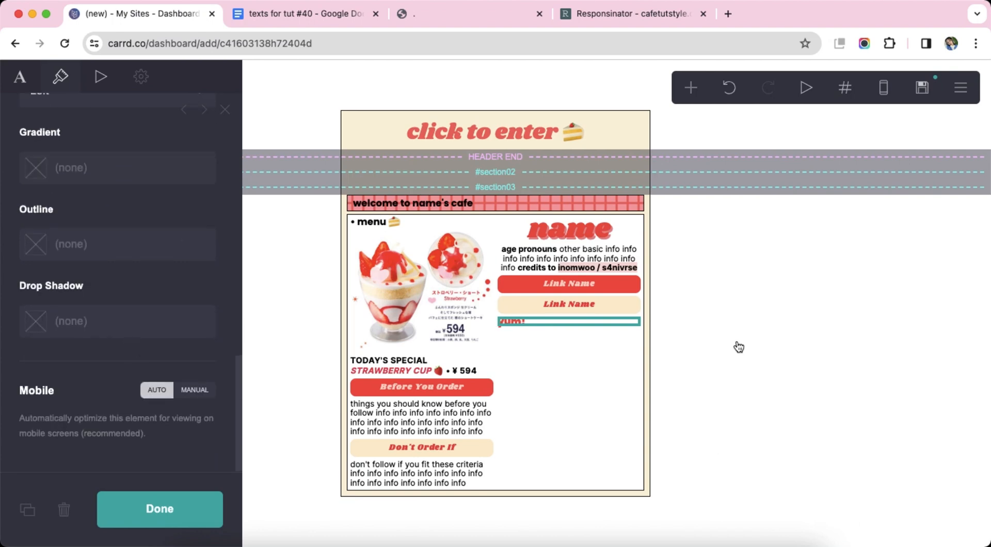
left_click(739, 347)
Step: Duplicate the "things you should know before you follow" text and move the copy below "yum!"
left_click(428, 418)
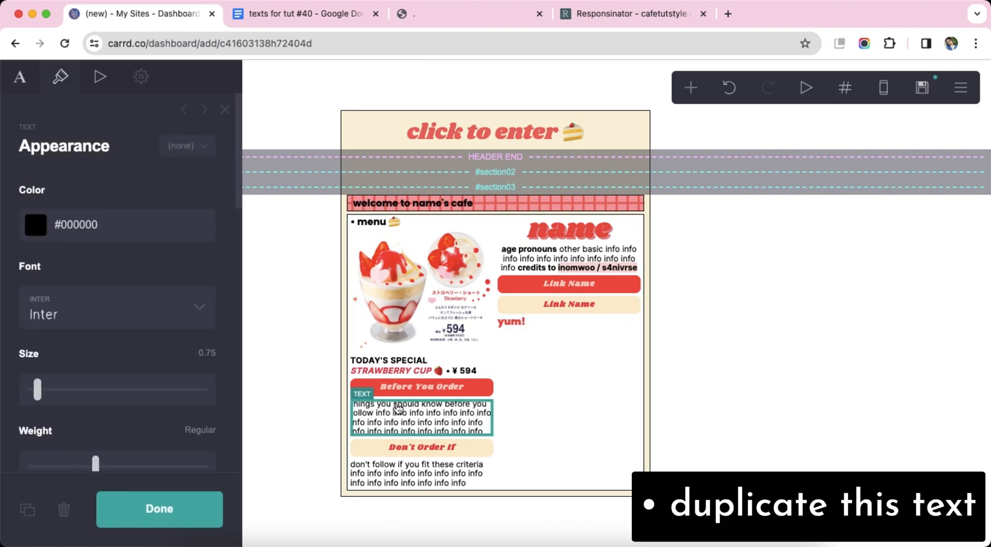
left_click(27, 510)
left_click_drag(405, 435, 568, 318)
Step: Copy "*likes:*" from the "texts for tut #40" document and replace the duplicated text's content with it
left_click(21, 87)
left_click(282, 21)
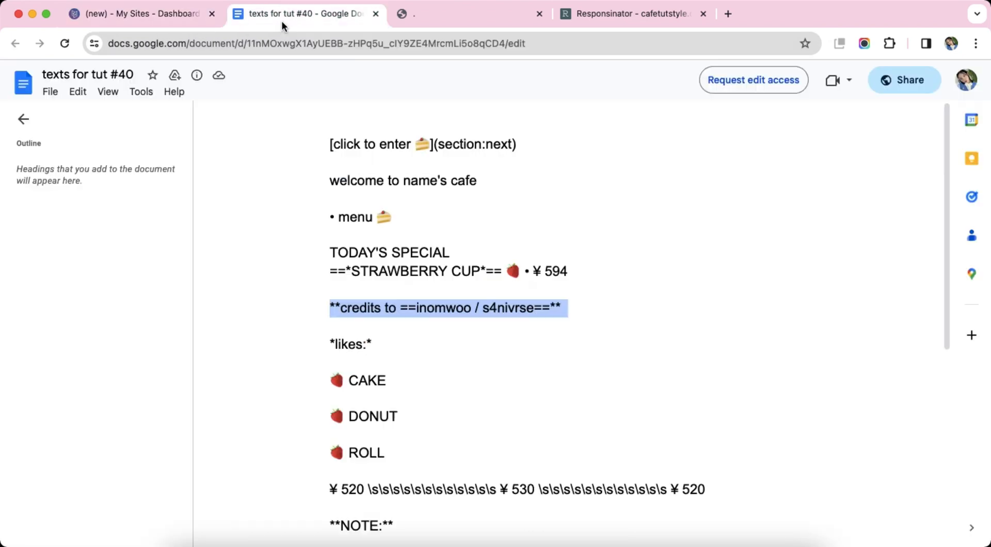
left_click_drag(329, 344, 390, 344)
right_click(336, 345)
left_click(357, 358)
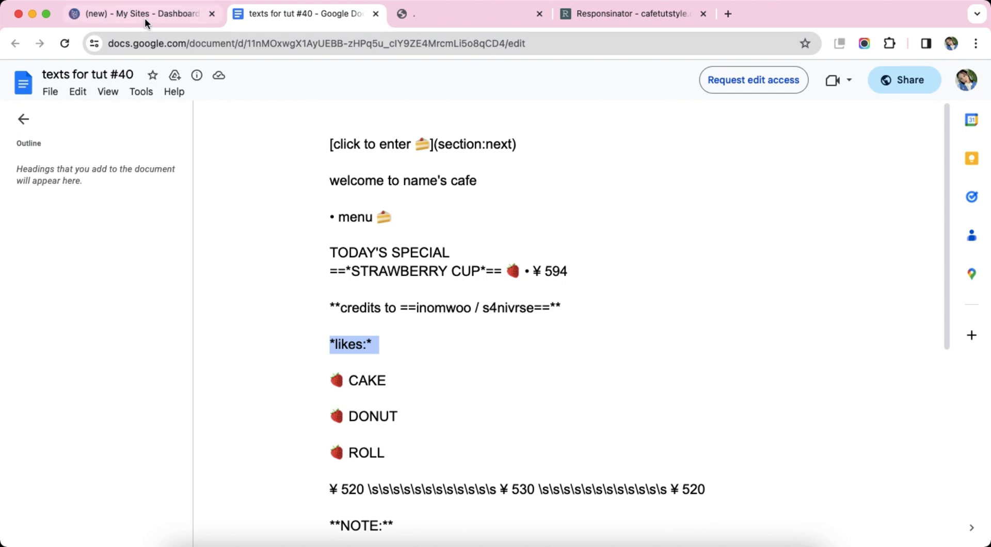
left_click(145, 15)
key("super+a")
right_click(79, 227)
left_click(116, 311)
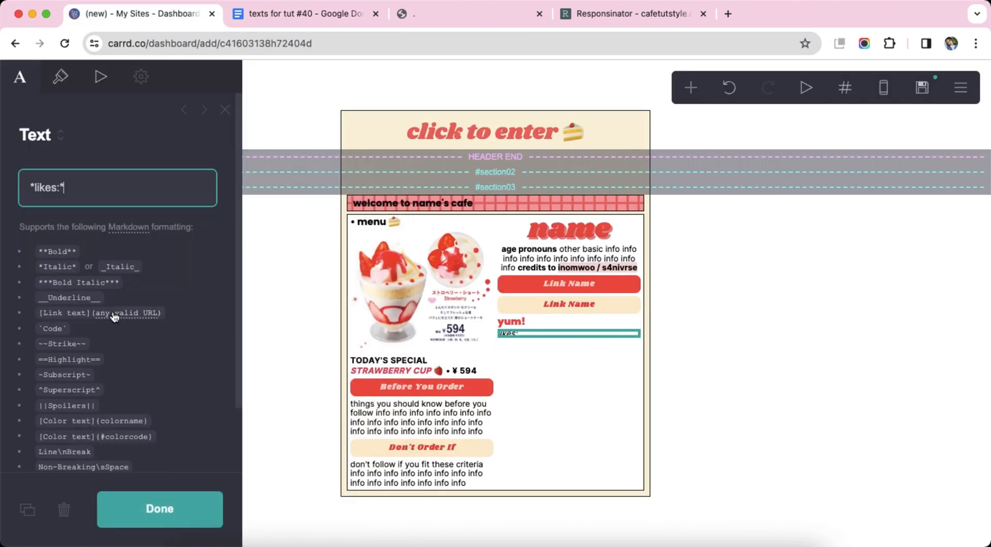
Step: Append repeated "info" filler after "*likes:*" and trim it so the text fills three lines
type("info info info info info info info info info info info info info info info info info info info info info info info info info info info info info info info info")
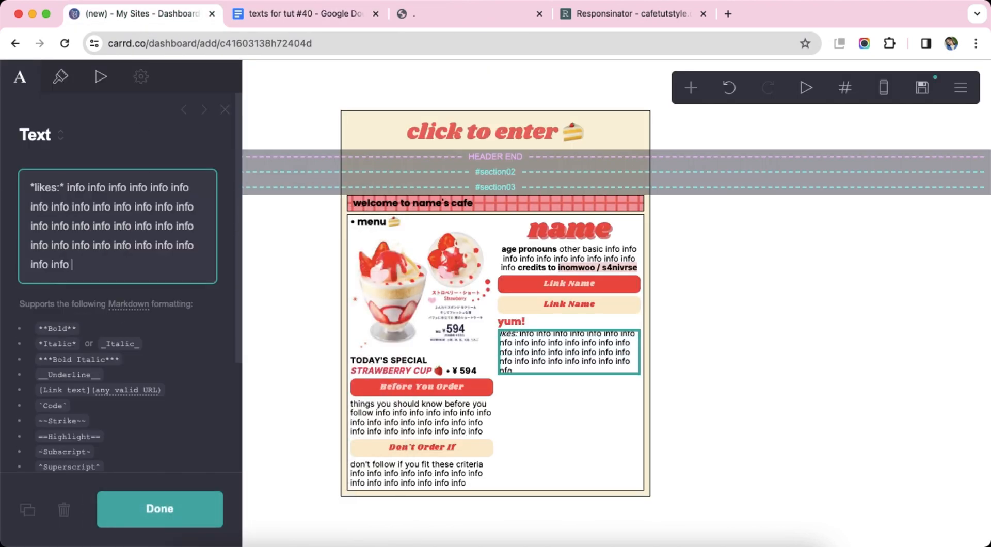
left_click_drag(155, 227, 199, 281)
key("BackSpace")
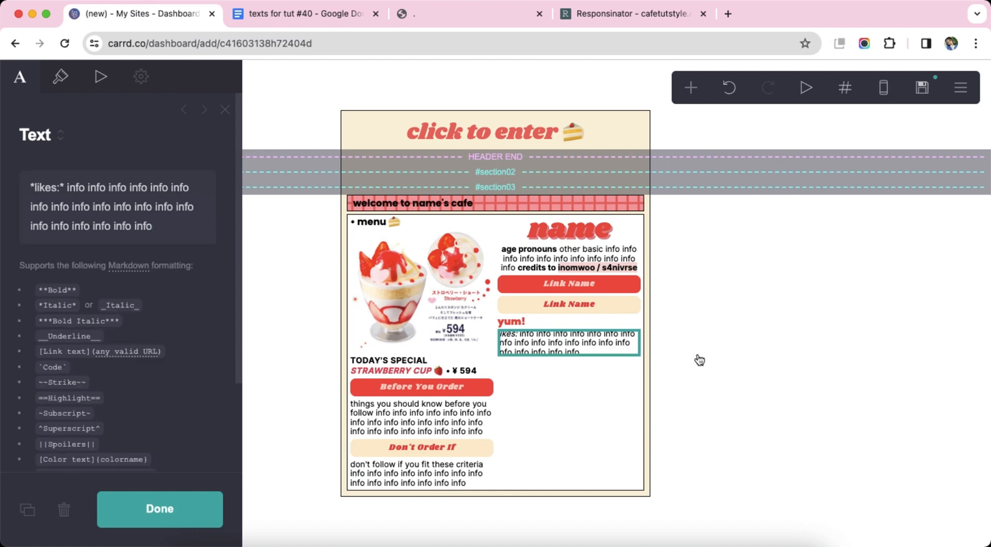
left_click(700, 359)
Step: Duplicate the "yum!" heading below the likes text and change the copy to "not recommended .."
left_click(511, 321)
left_click(29, 510)
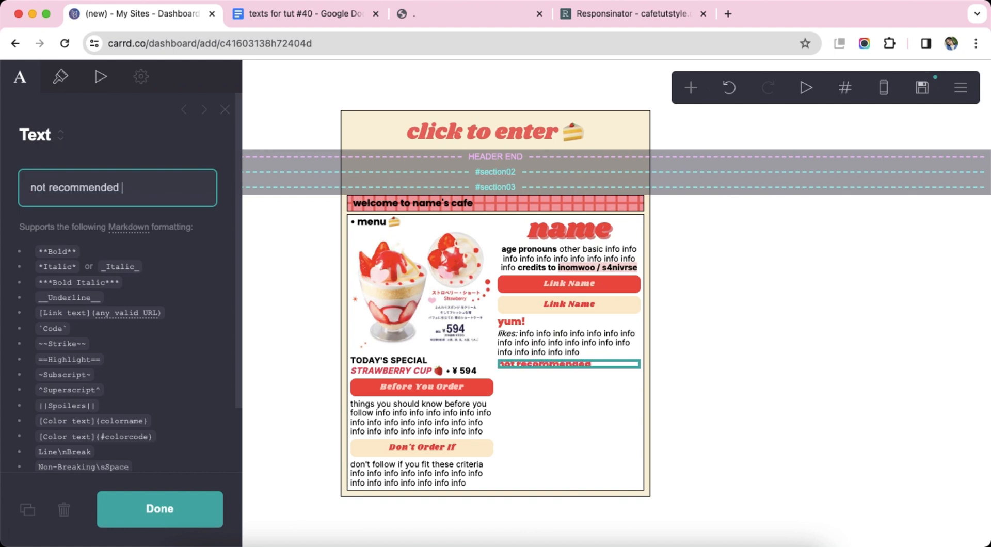
Step: Duplicate the likes text below "not recommended ..", change its label to "*dislikes:*" and shorten the filler to two lines
left_click(550, 350)
left_click(17, 509)
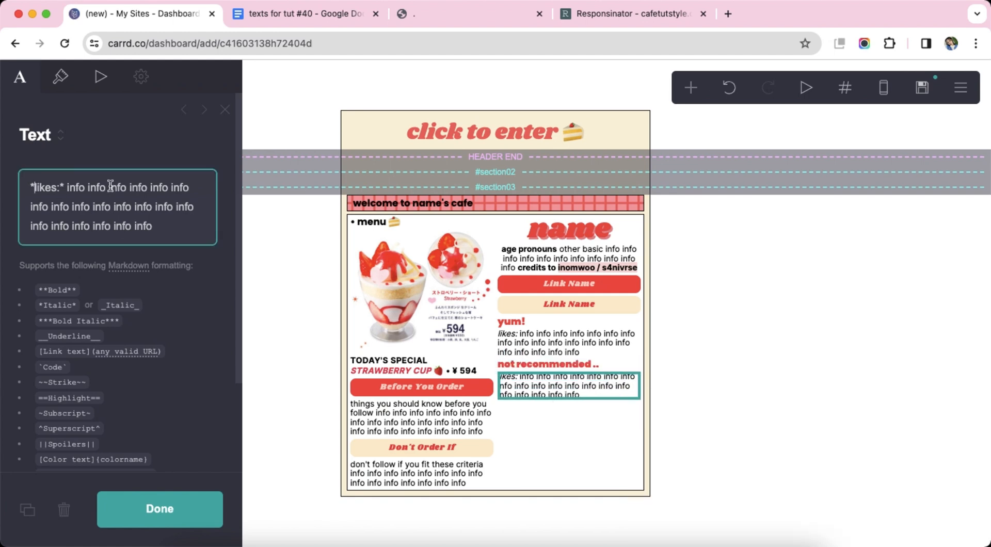
type("dis")
left_click_drag(156, 206, 188, 240)
key("BackSpace")
left_click(729, 394)
Step: Add a divider below the dislikes text and set its style to Dashed
left_click(638, 382)
left_click(691, 87)
left_click(632, 287)
left_click(106, 220)
left_click(104, 250)
Step: Set the divider's color to #E85148 and its thickness to 4
scroll(121, 288, "down", 3)
left_click(141, 290)
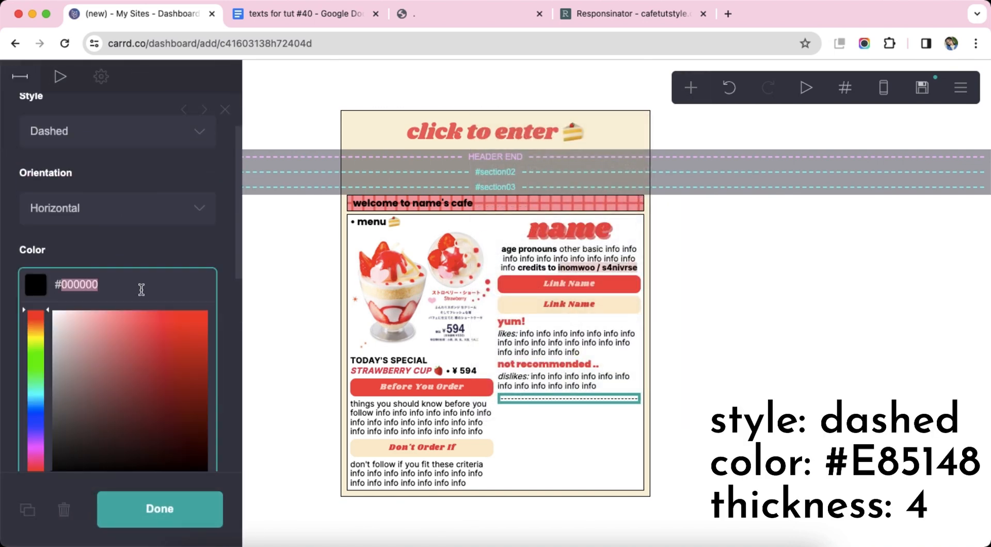
key("Return")
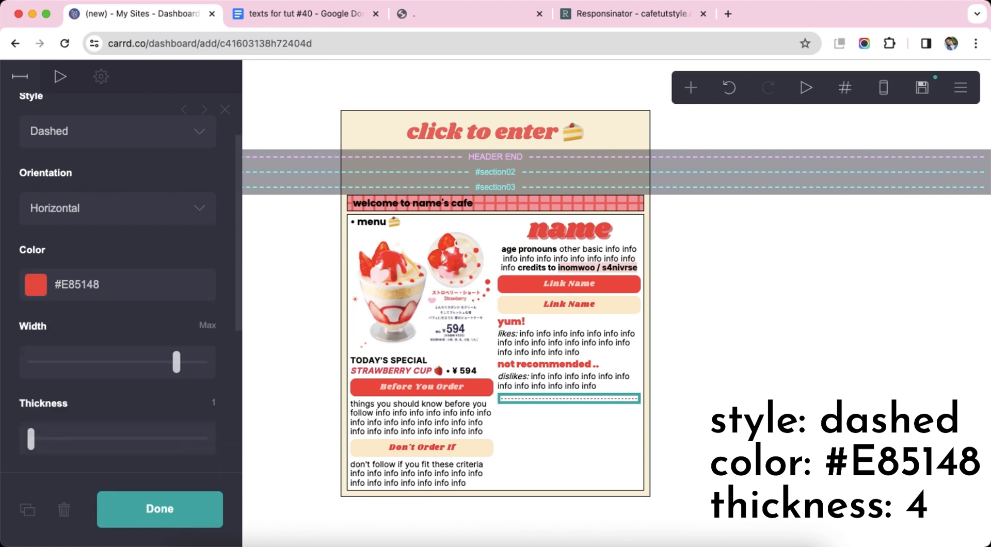
scroll(162, 322, "down", 3)
key("Return")
scroll(224, 264, "down", 3)
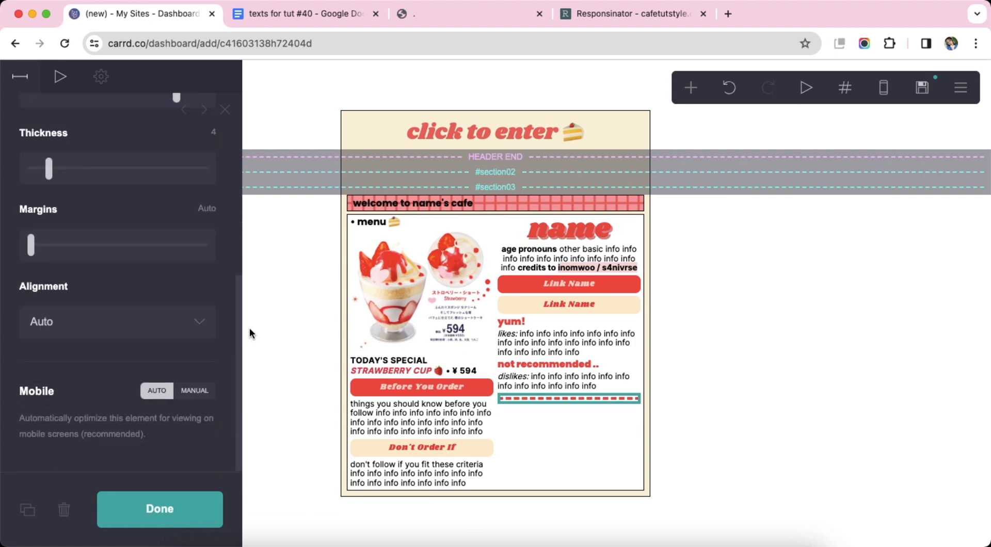
double_click(776, 343)
Step: Add a gallery below the dashed divider and set its image size to 3.75
left_click(598, 403)
left_click(690, 88)
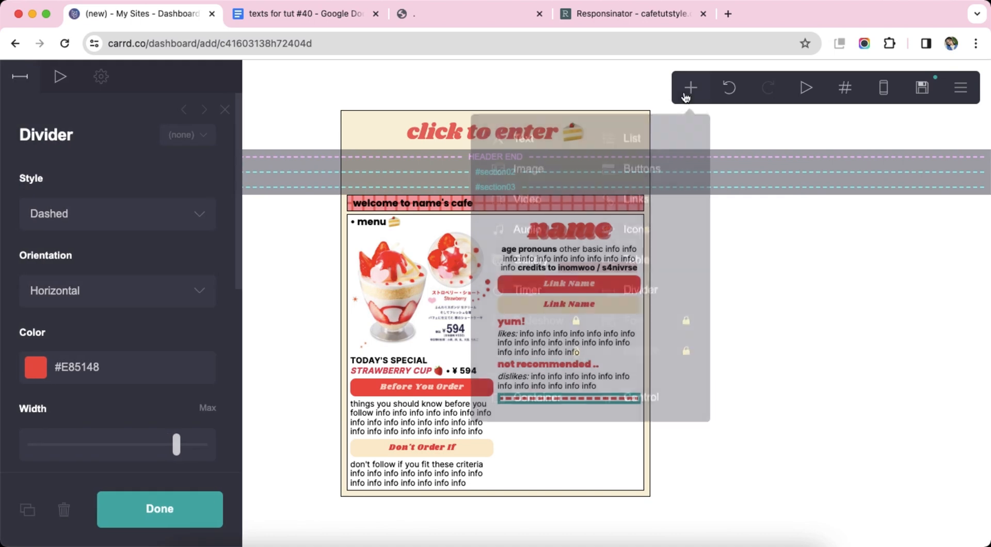
left_click(530, 259)
left_click(118, 185)
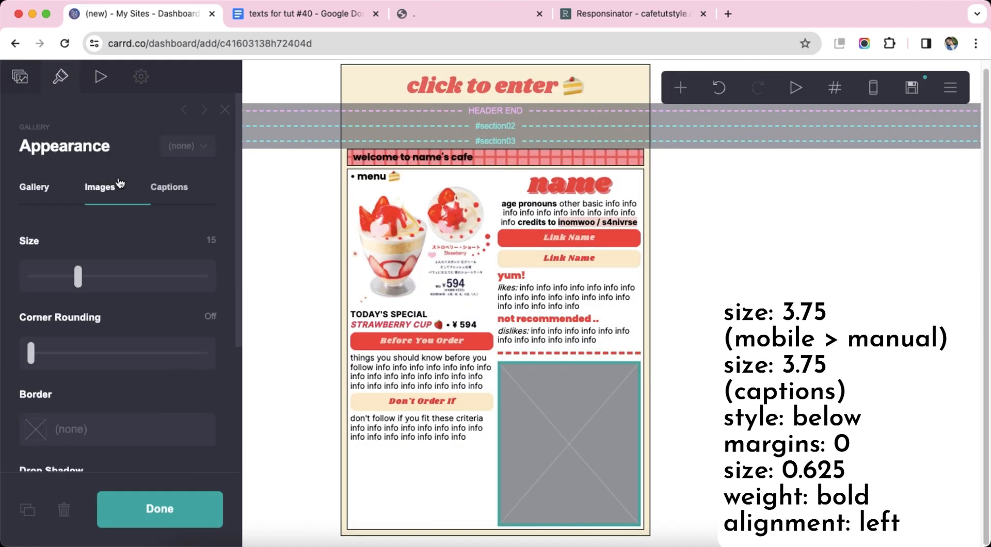
type("3.75")
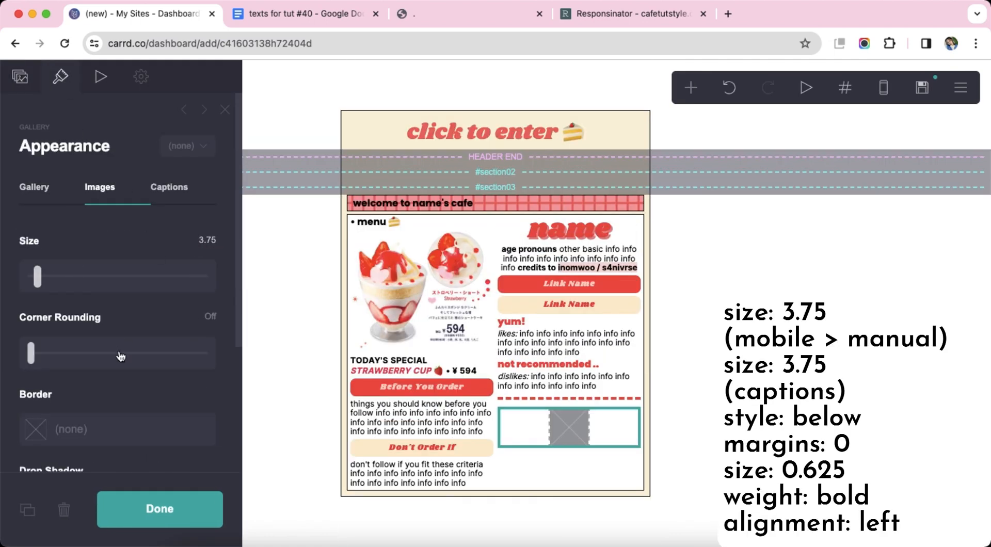
Step: Switch the gallery images' mobile settings to Manual and set the mobile image size to 3.75
scroll(121, 356, "down", 5)
left_click(873, 87)
left_click(189, 400)
scroll(154, 361, "down", 3)
left_click(206, 386)
type("3.75")
key("Return")
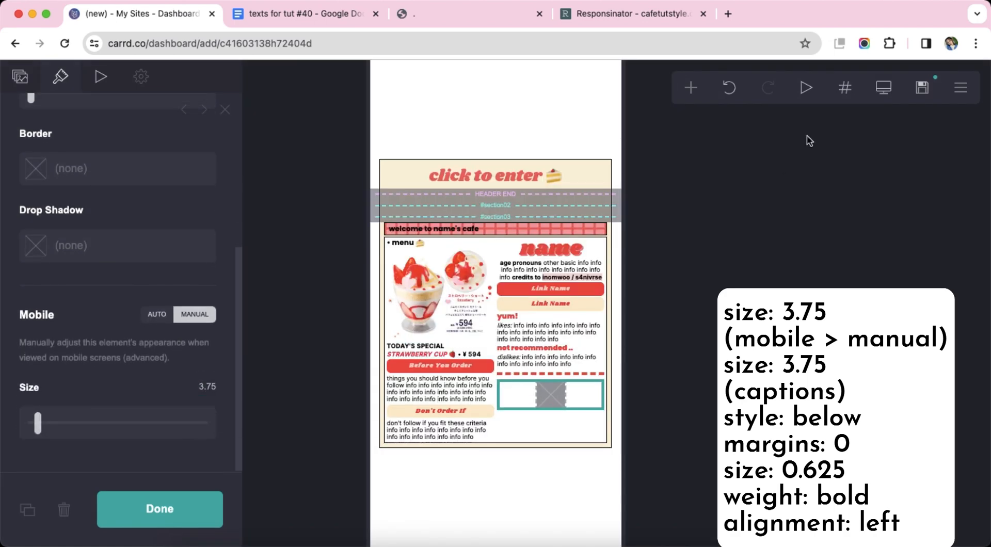
left_click(883, 87)
Step: Set the gallery captions' style to Below and their margins to 0
scroll(185, 282, "up", 5)
left_click(179, 197)
left_click(100, 281)
left_click(97, 297)
scroll(123, 321, "down", 2)
scroll(123, 321, "down", 2)
left_click_drag(88, 289, 30, 289)
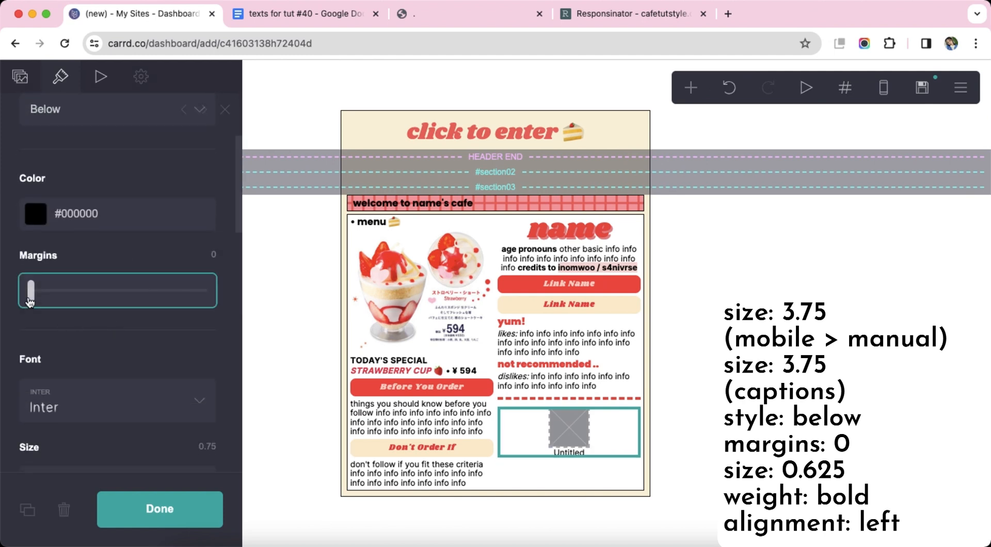
Step: Set the gallery captions' size to 0.625, weight to Bold and alignment to Left
scroll(129, 327, "down", 4)
left_click_drag(186, 260, 224, 266)
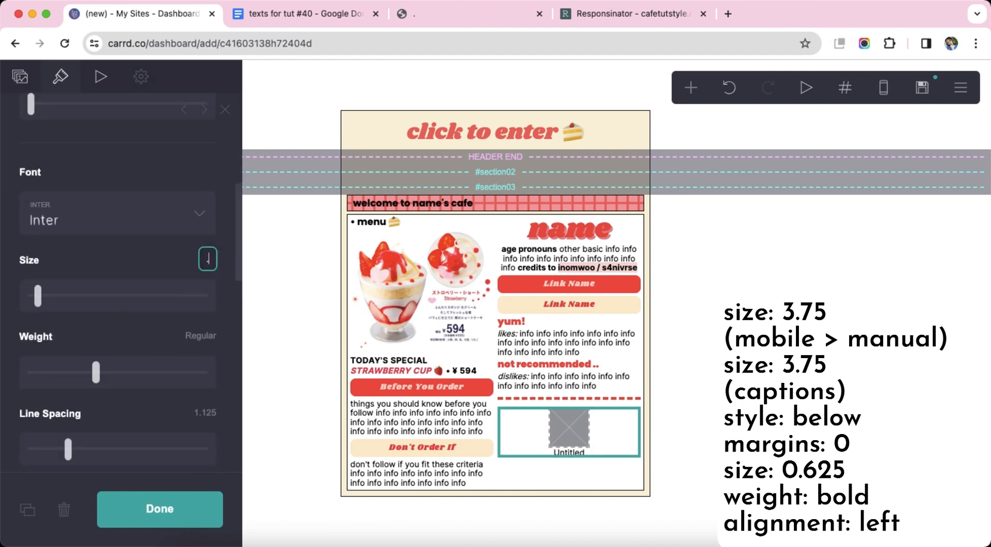
type("0.625")
key("Return")
left_click(160, 372)
scroll(127, 341, "down", 6)
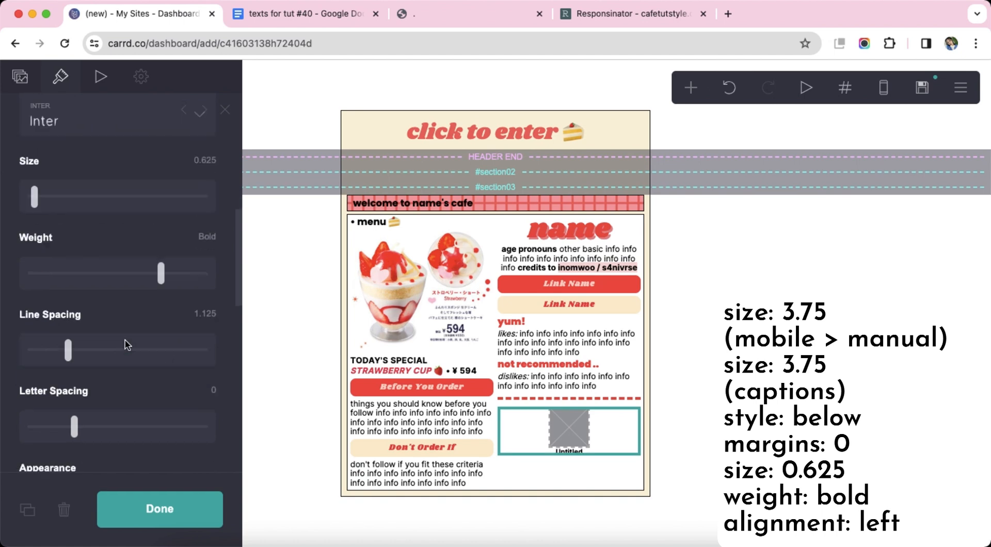
left_click(102, 368)
left_click(101, 367)
Step: Add two more image slots to the gallery for a row of three
scroll(133, 401, "up", 10)
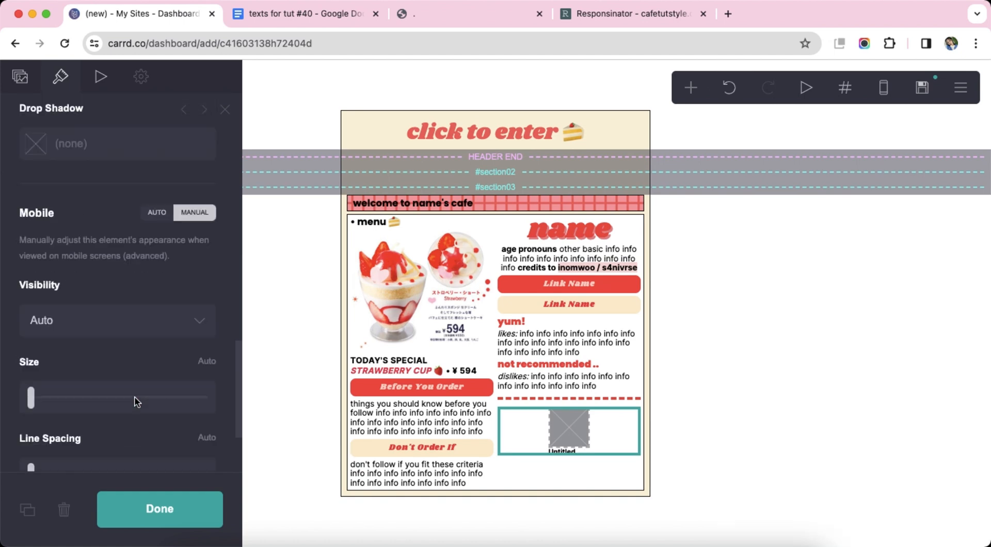
left_click(23, 80)
left_click(118, 235)
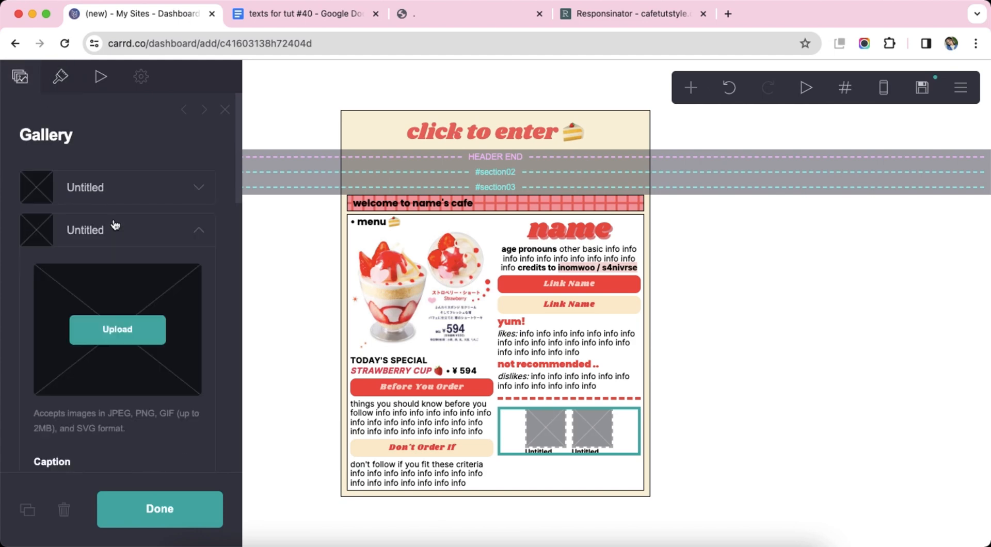
left_click(132, 279)
Step: Upload the heart cake image ★☆.jpeg to the first gallery slot and crop it around the cake
left_click(127, 194)
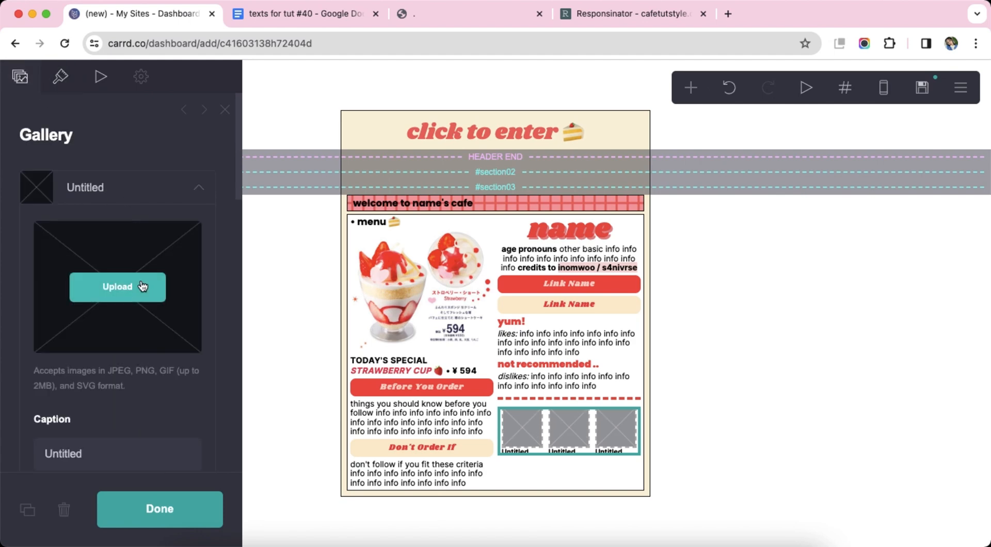
left_click(142, 287)
left_click(398, 327)
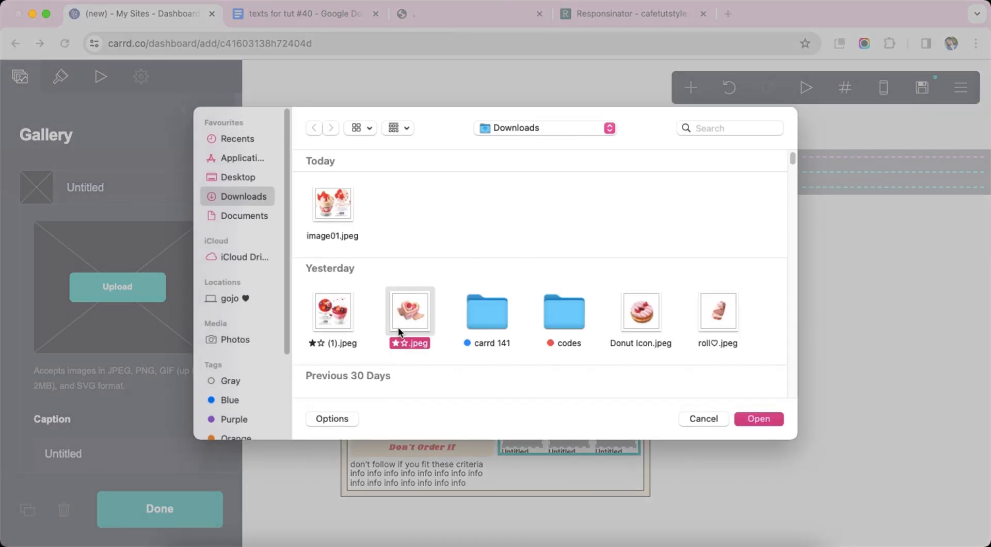
double_click(399, 326)
left_click_drag(490, 285, 451, 262)
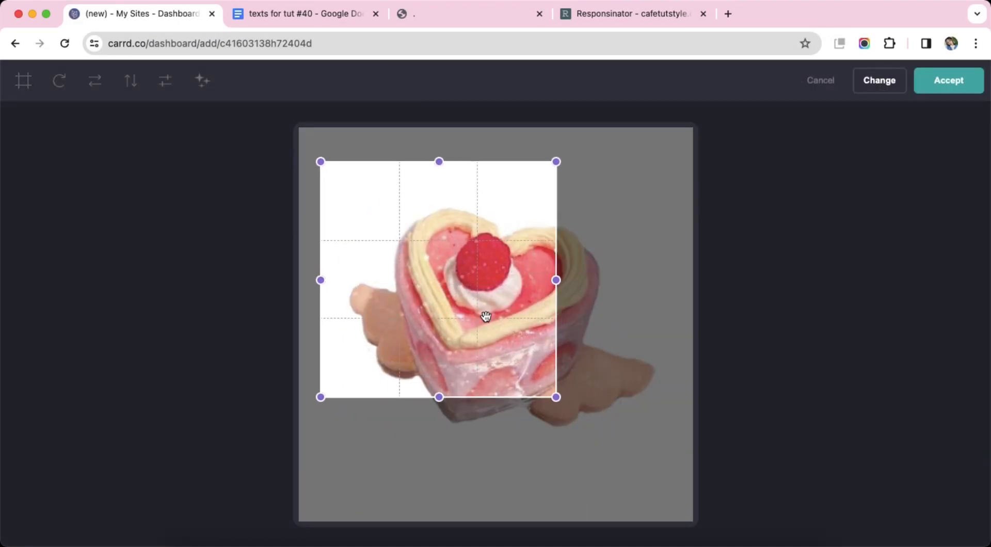
left_click_drag(556, 397, 597, 401)
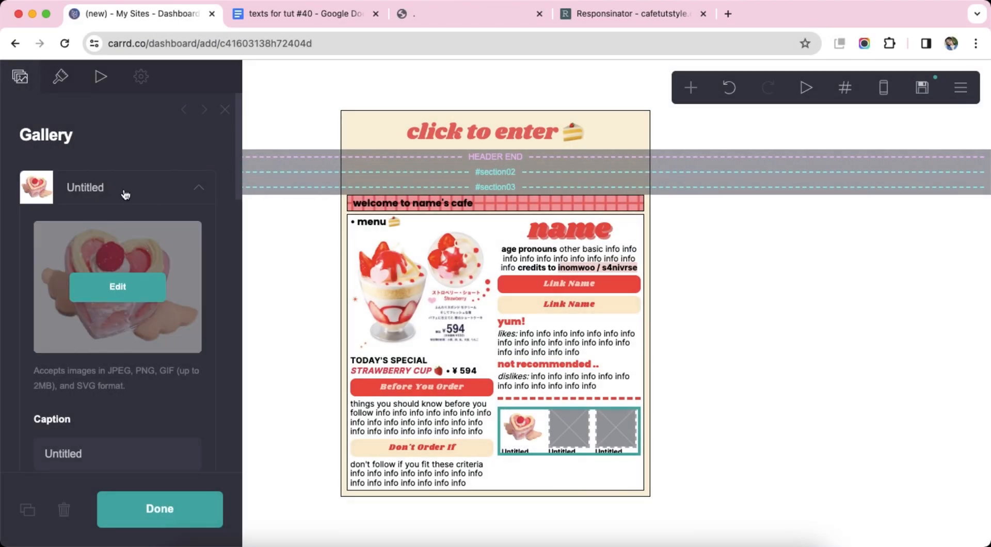
left_click(126, 193)
Step: Upload the pink donut image to the second gallery slot and crop it around the donut
left_click(129, 230)
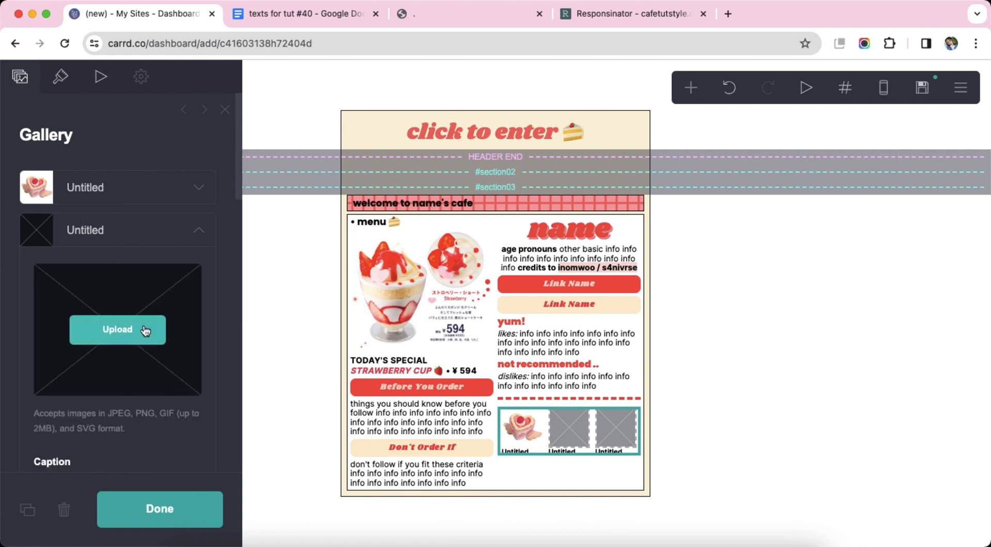
left_click(191, 314)
double_click(638, 303)
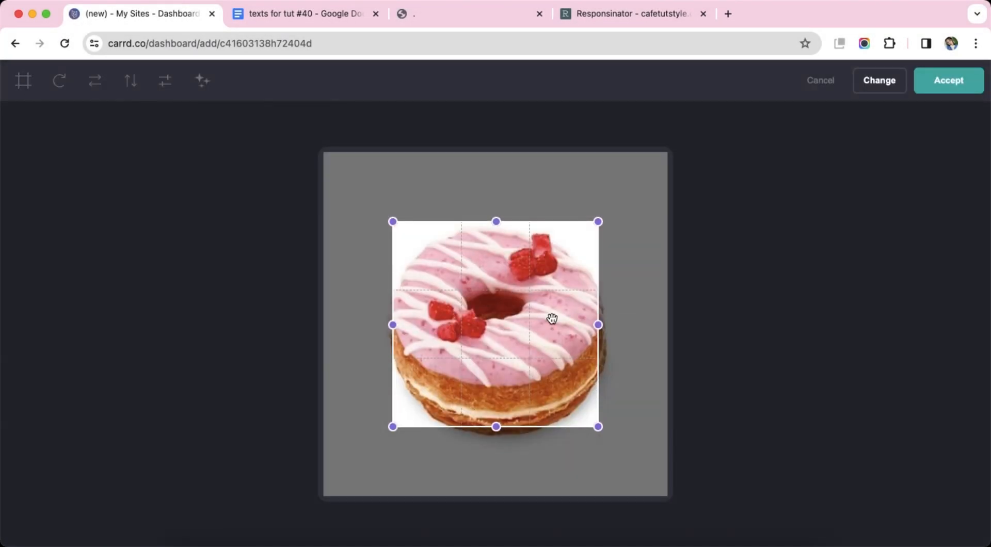
left_click_drag(552, 319, 535, 289)
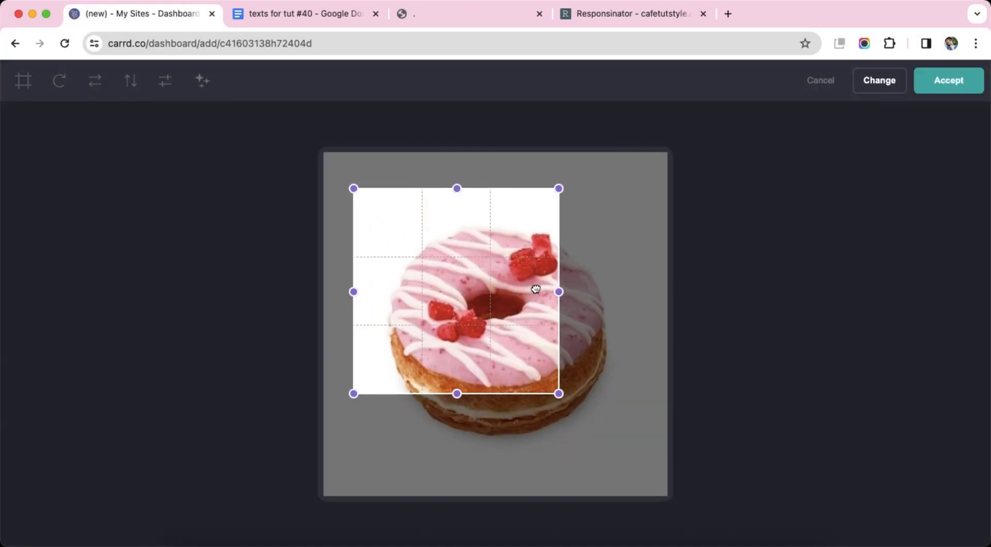
left_click_drag(556, 383, 634, 418)
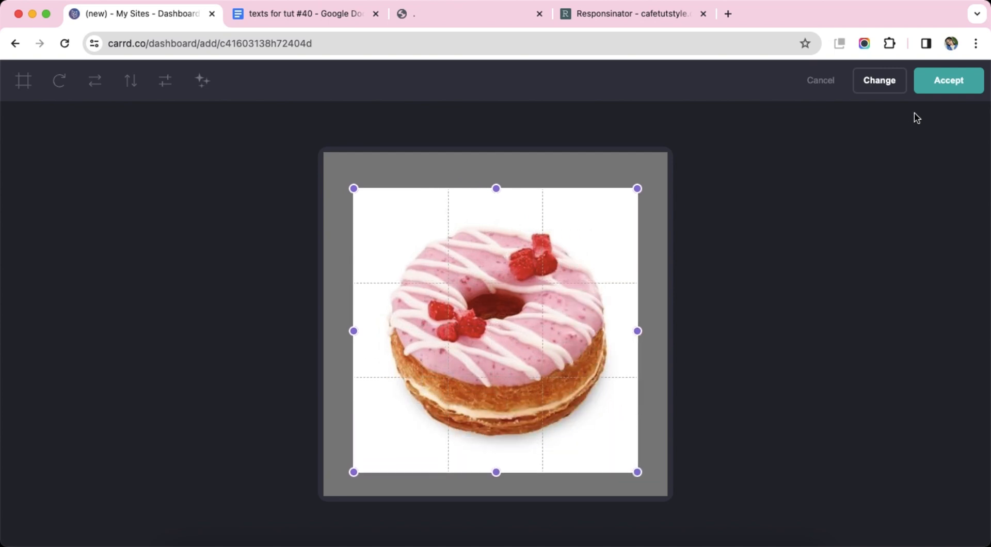
left_click(945, 81)
Step: Upload the strawberry roll cake image to the third gallery slot and crop it around the roll
left_click(122, 273)
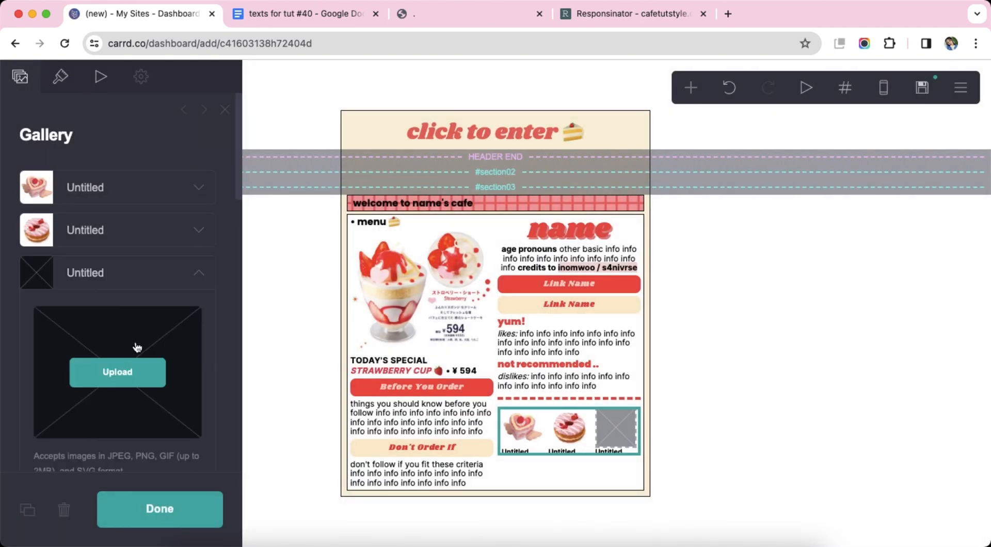
left_click(137, 347)
scroll(773, 326, "up", 5)
double_click(729, 305)
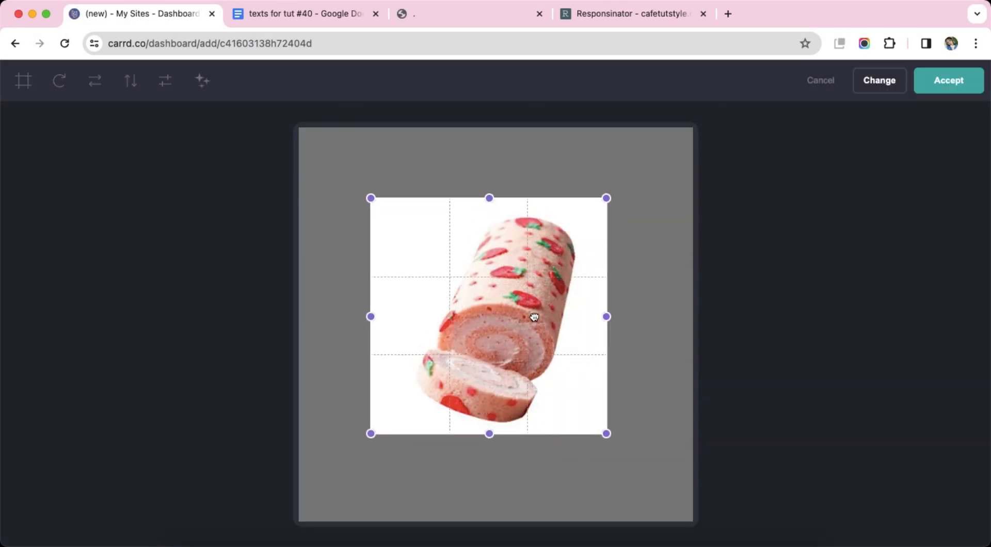
left_click_drag(607, 434, 640, 456)
left_click_drag(598, 397, 600, 390)
left_click(944, 87)
Step: Readjust the donut image's crop, enlarging it slightly and shifting it around the donut
left_click(141, 236)
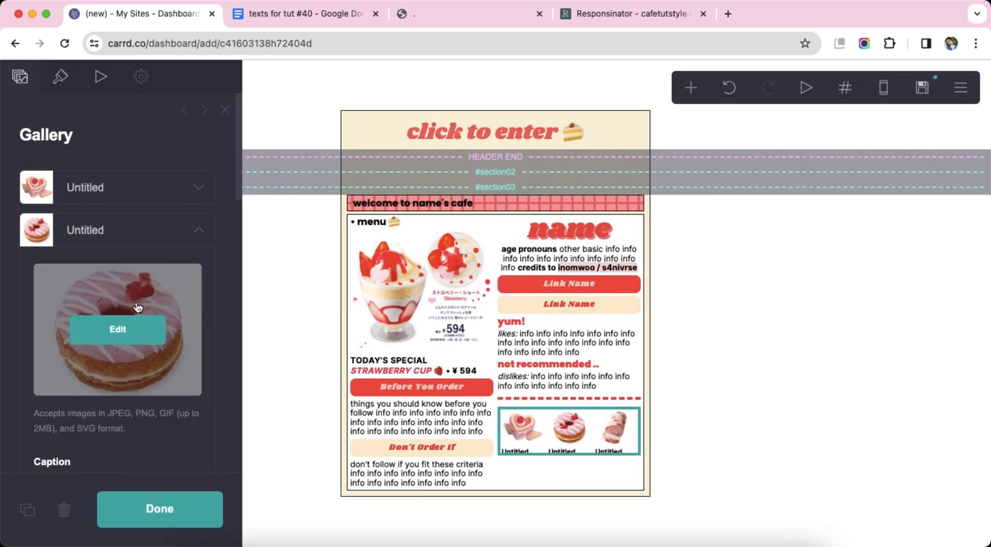
left_click(115, 330)
left_click_drag(640, 189, 649, 189)
left_click_drag(611, 262, 611, 266)
left_click(958, 91)
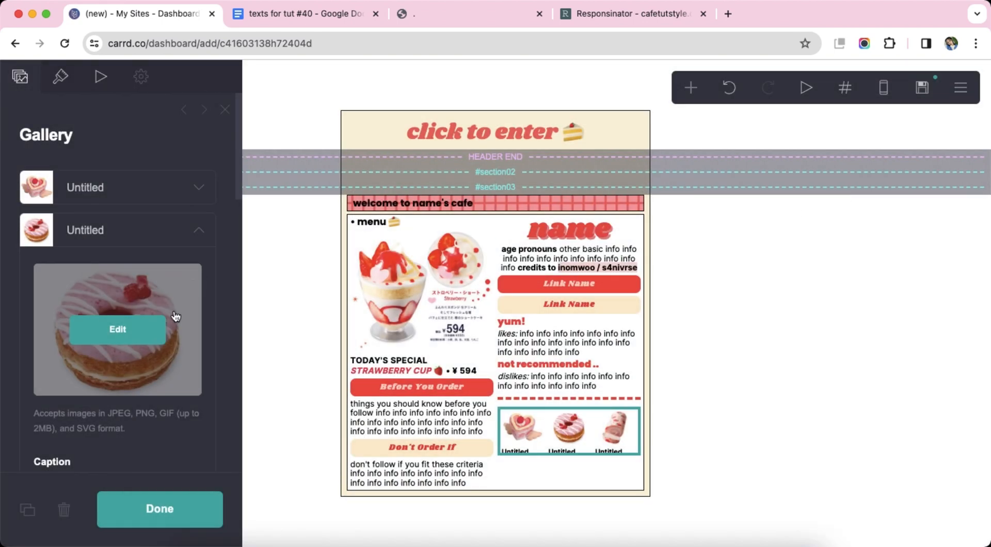
Step: Set the heart cake image's caption to "🍓 CAKE", copied from the texts document
scroll(116, 243, "down", 5)
left_click(123, 359)
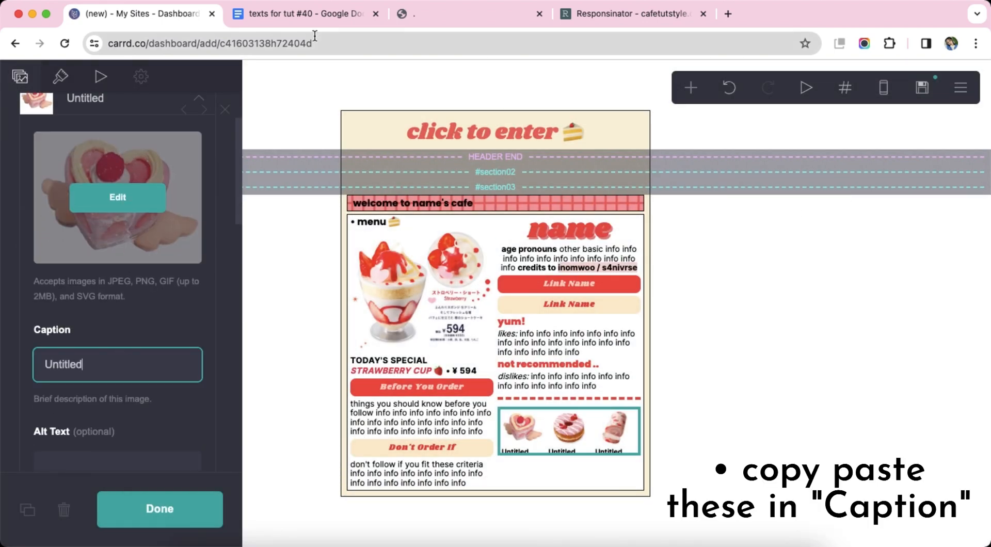
left_click(313, 18)
scroll(360, 292, "down", 3)
triple_click(337, 210)
right_click(365, 212)
left_click(398, 223)
left_click(94, 14)
right_click(99, 371)
left_click(103, 261)
scroll(133, 326, "up", 3)
left_click(123, 189)
Step: Set the donut image's caption to "🍓 DONUT", copied from the texts document
left_click(122, 230)
scroll(126, 309, "down", 3)
left_click(322, 17)
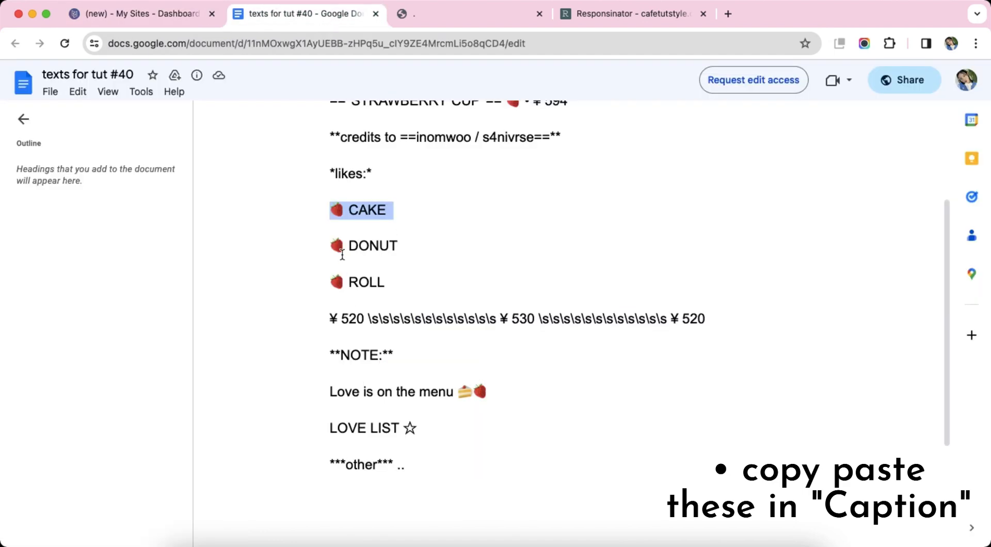
left_click(146, 16)
right_click(111, 334)
left_click(145, 324)
scroll(124, 310, "up", 3)
left_click(122, 231)
Step: Set the roll cake image's caption to "🍓 ROLL" from the texts document, then close the gallery settings and check the mobile layout
left_click(122, 279)
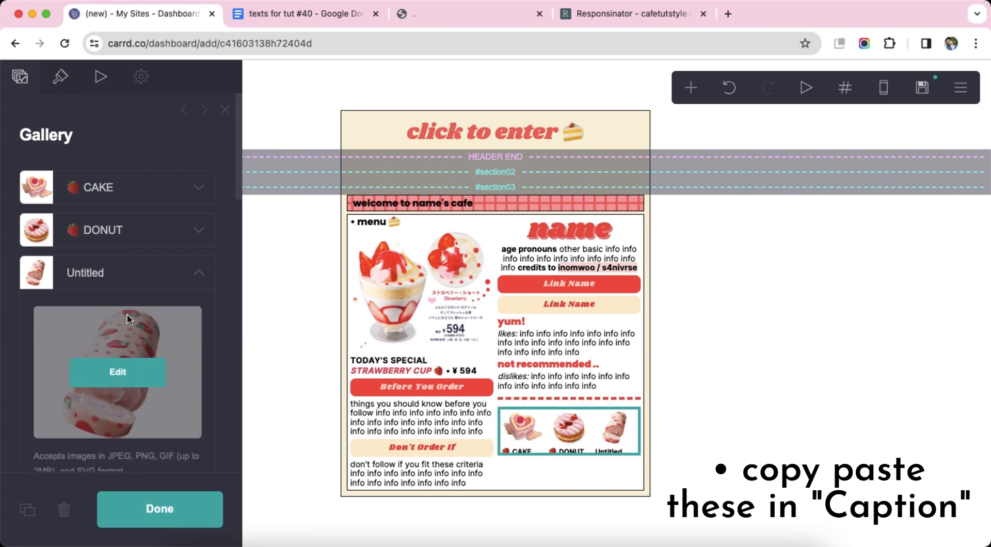
scroll(134, 331, "down", 3)
left_click(147, 289)
left_click(305, 14)
left_click_drag(337, 287, 370, 283)
right_click(371, 283)
left_click(393, 292)
left_click(130, 23)
right_click(113, 289)
left_click(134, 310)
scroll(158, 325, "up", 5)
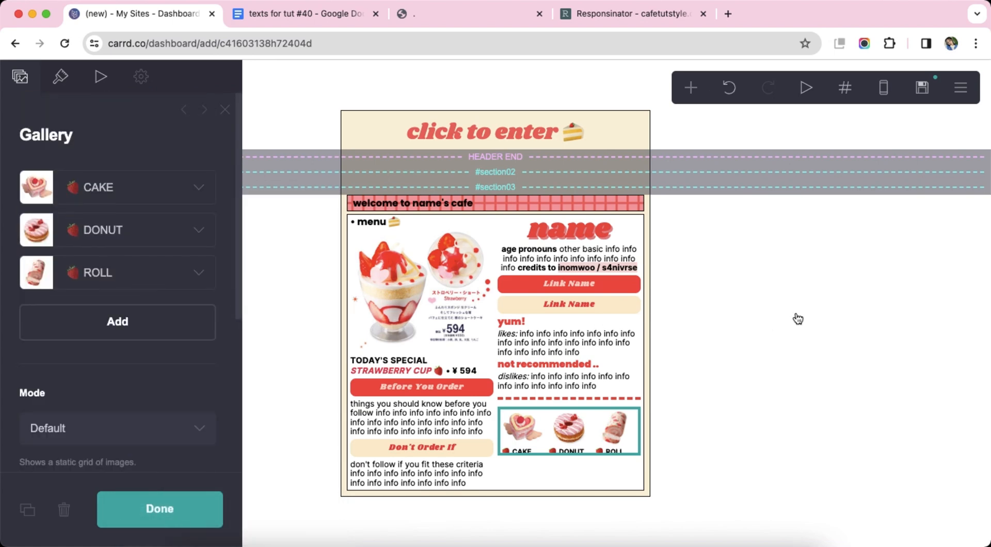
left_click(768, 323)
left_click(902, 92)
left_click(903, 91)
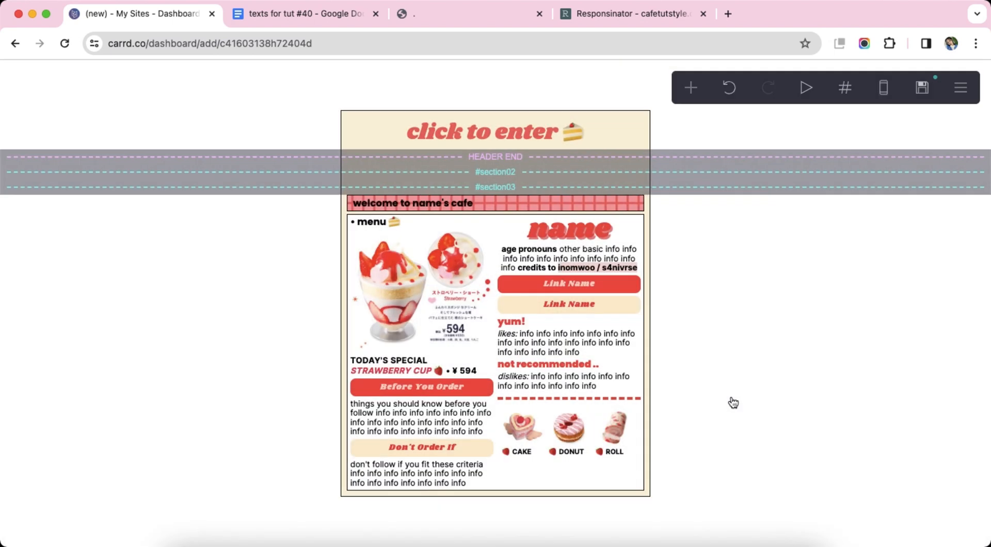
Step: Add a text element below the gallery containing the ¥ 520, ¥ 530, ¥ 520 price line with \s spacing from the texts document
left_click(571, 453)
left_click(691, 88)
left_click(540, 141)
left_click(310, 14)
left_click_drag(330, 321, 652, 321)
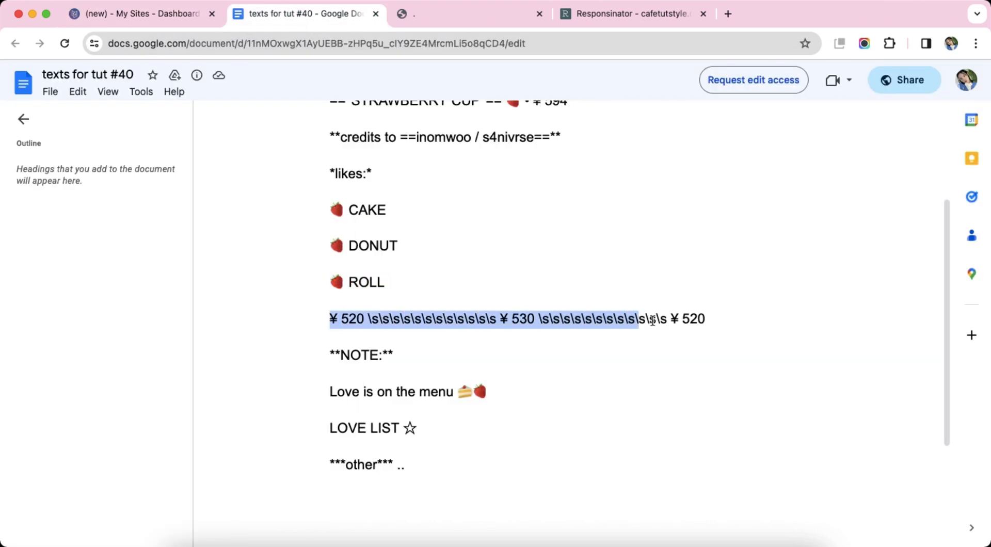
left_click(124, 12)
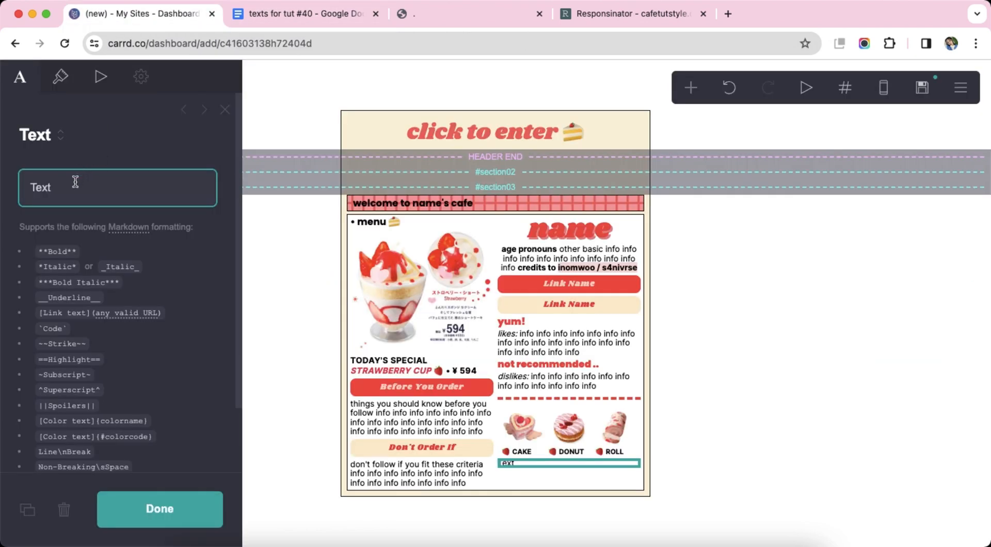
right_click(73, 186)
left_click(113, 313)
Step: Set the price line's size to 0.625, weight to Semi Bold, line spacing to 1.25, letter spacing to 0.025 and indent All to 0.875
left_click(56, 89)
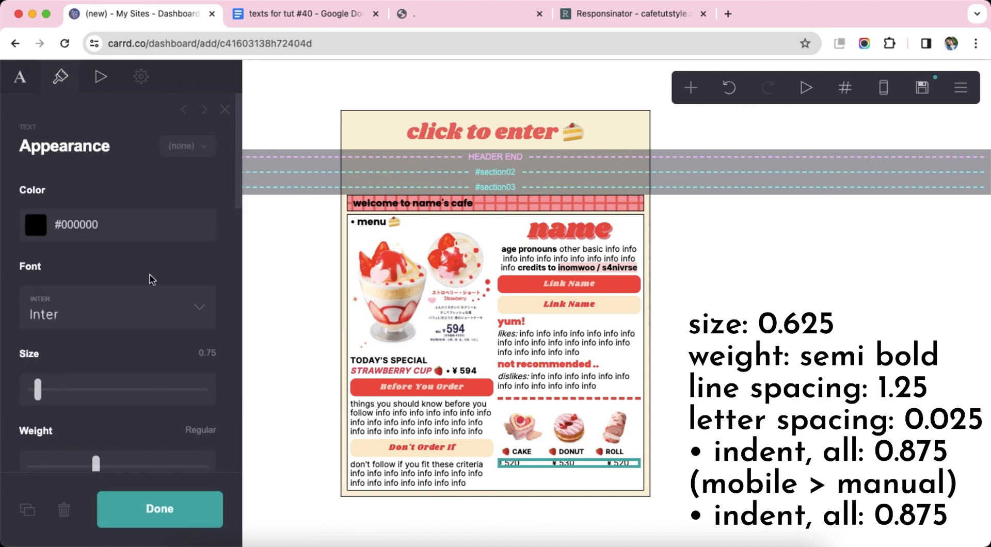
scroll(191, 302, "down", 3)
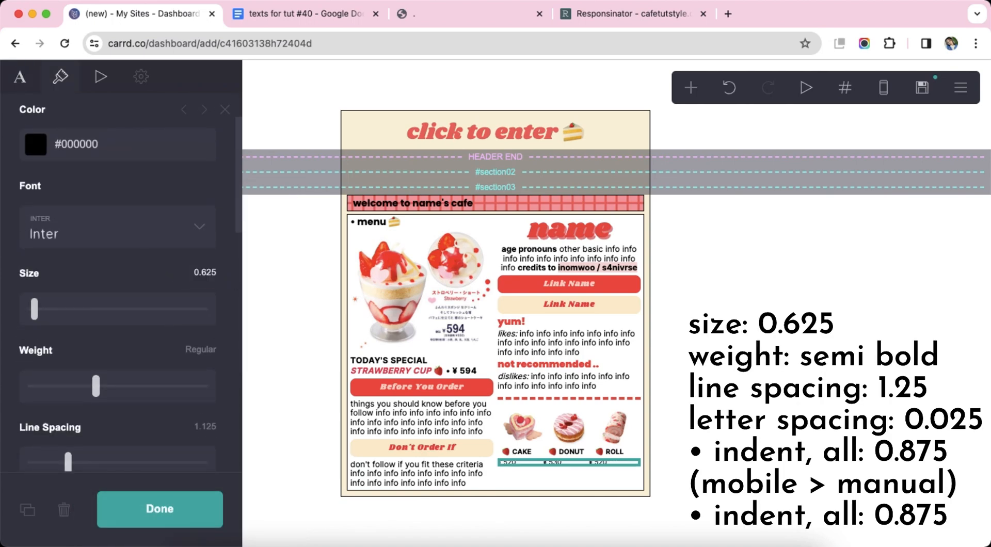
left_click(134, 396)
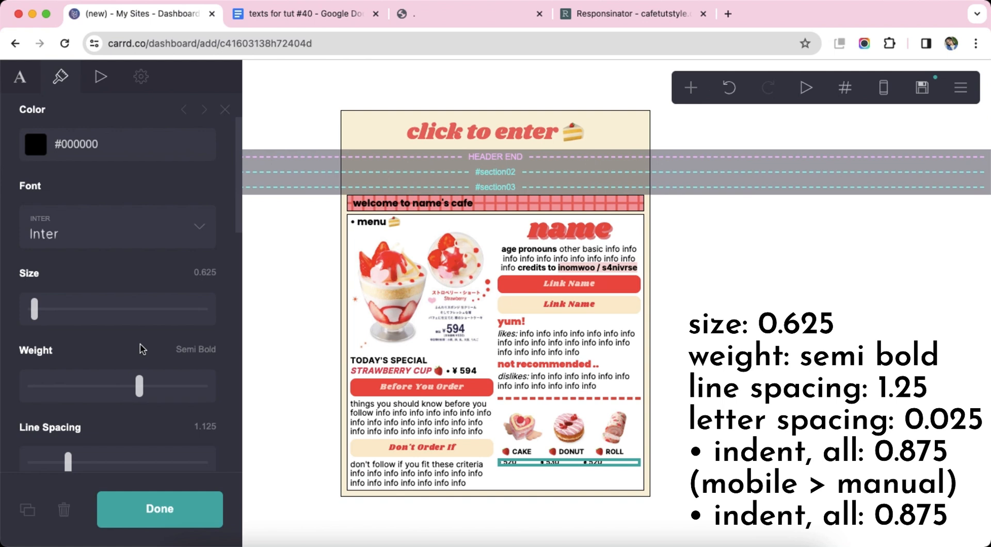
scroll(142, 349, "down", 5)
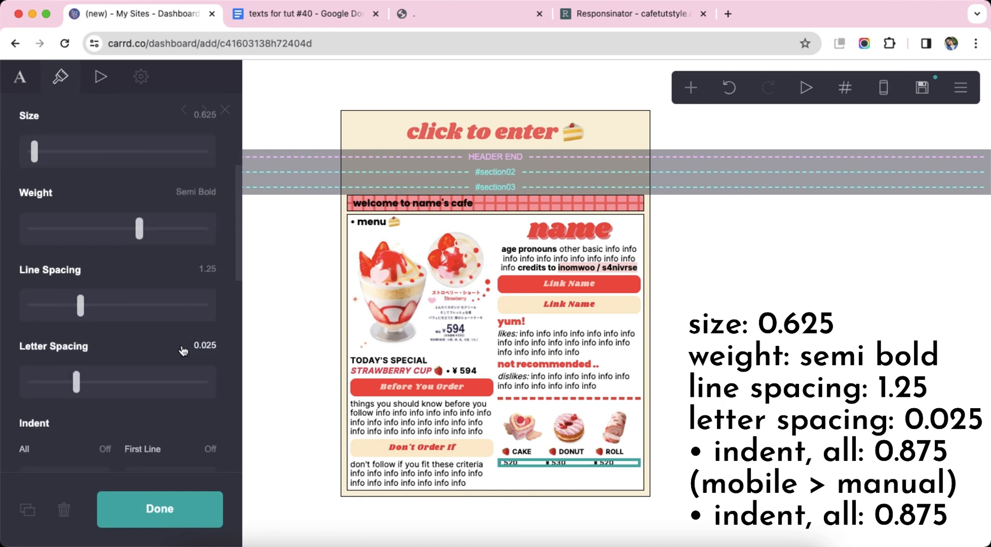
scroll(118, 360, "down", 2)
scroll(113, 368, "down", 15)
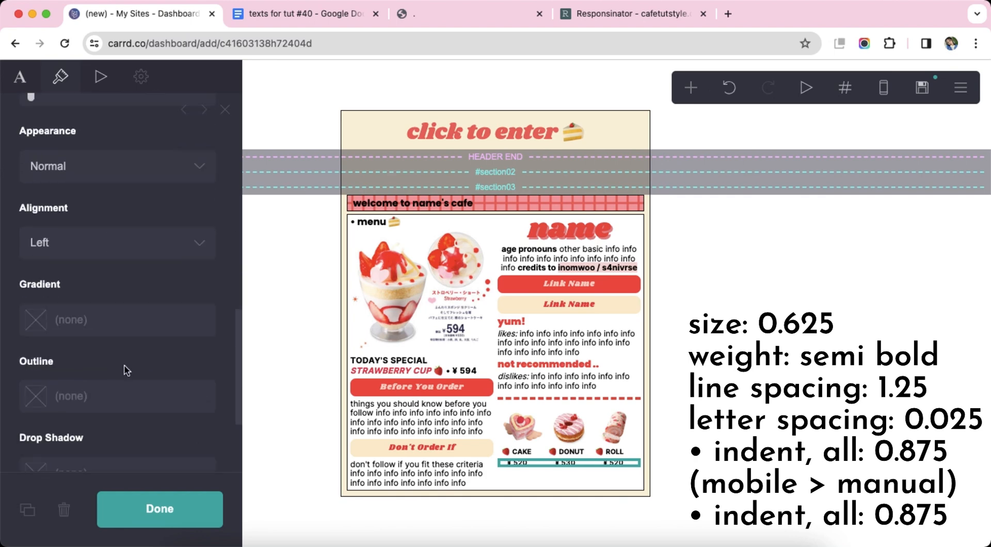
Step: Switch the price line's mobile settings to Manual with indent All at 0.875, and return to the desktop view
left_click(884, 88)
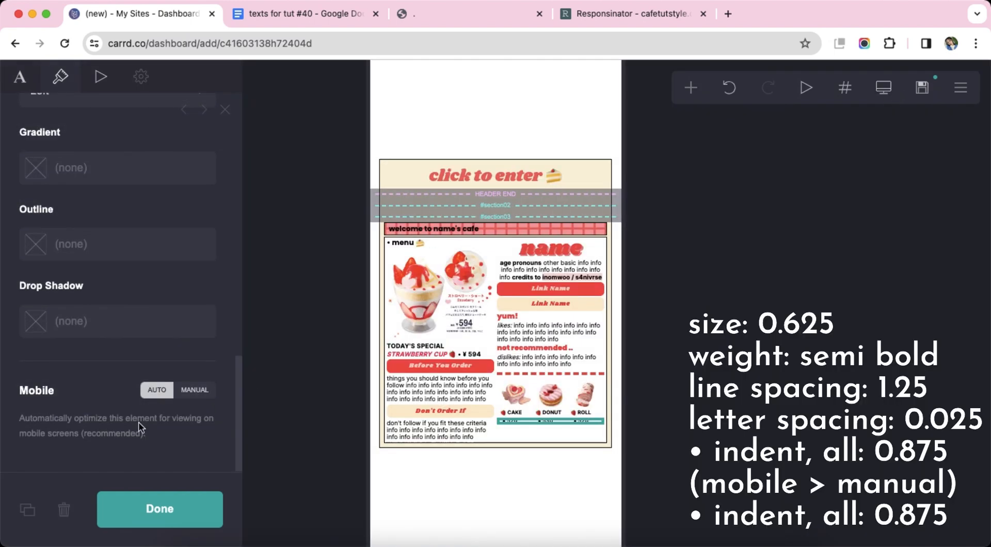
left_click(194, 390)
scroll(114, 377, "down", 10)
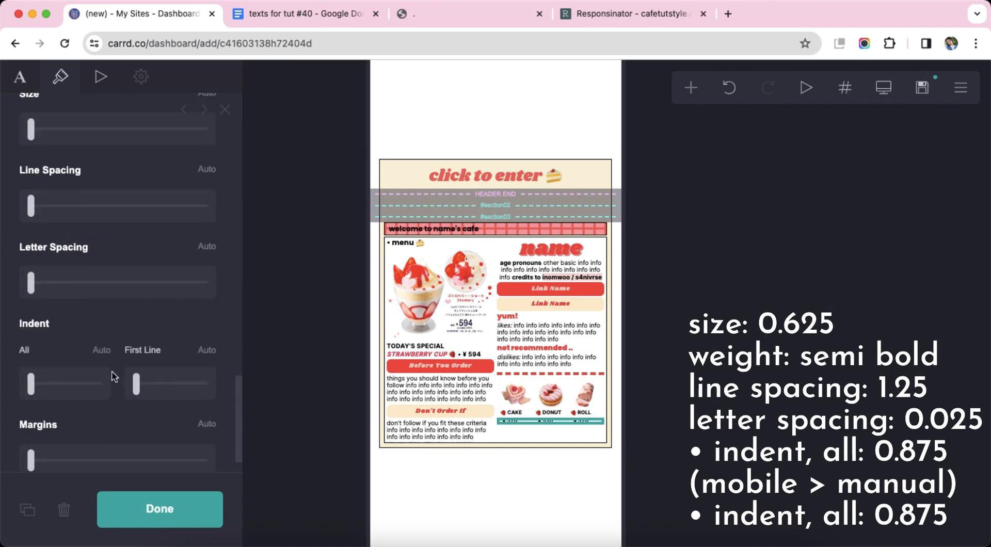
scroll(117, 361, "down", 2)
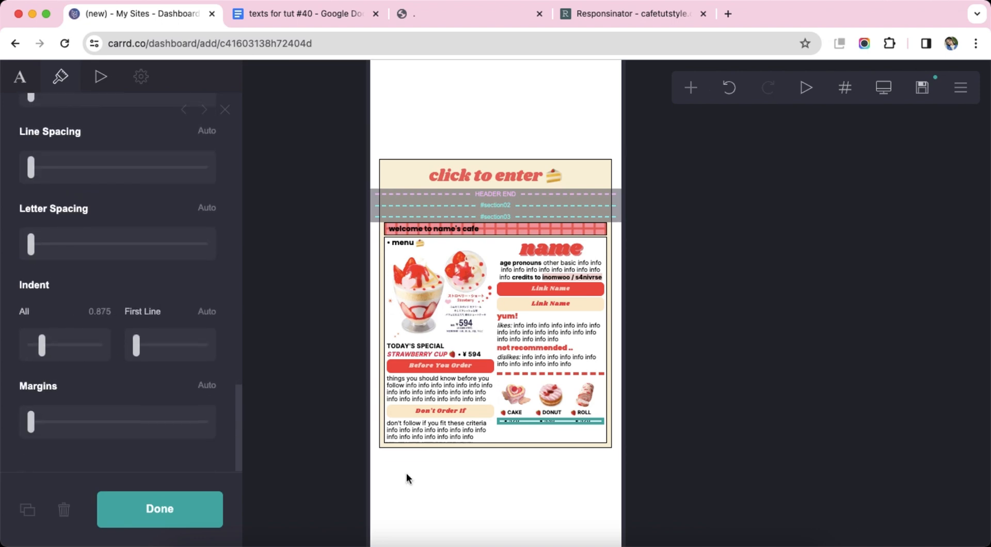
left_click(496, 486)
left_click(497, 487)
left_click(876, 104)
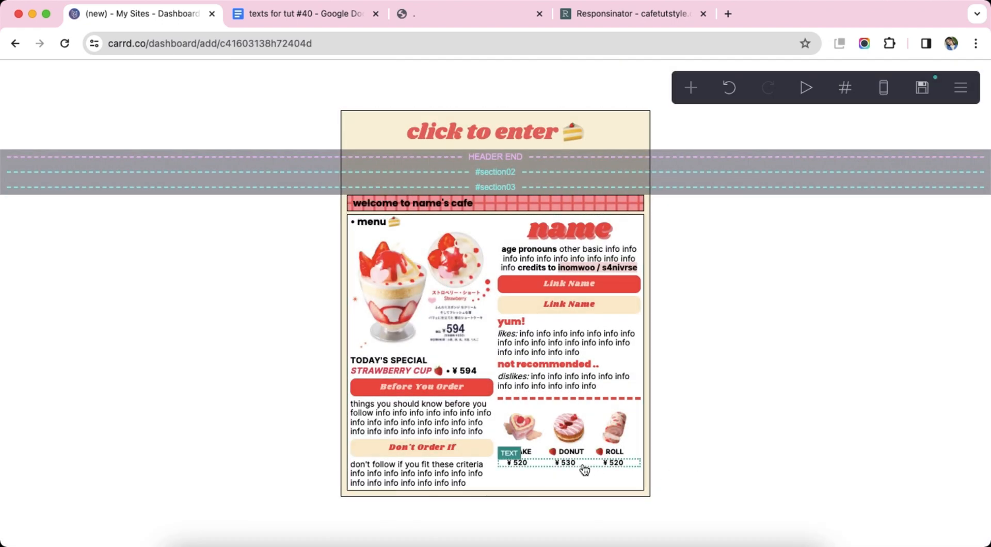
Step: Add another text element below the price line and open its text content for editing
left_click(585, 463)
left_click(691, 88)
left_click(558, 147)
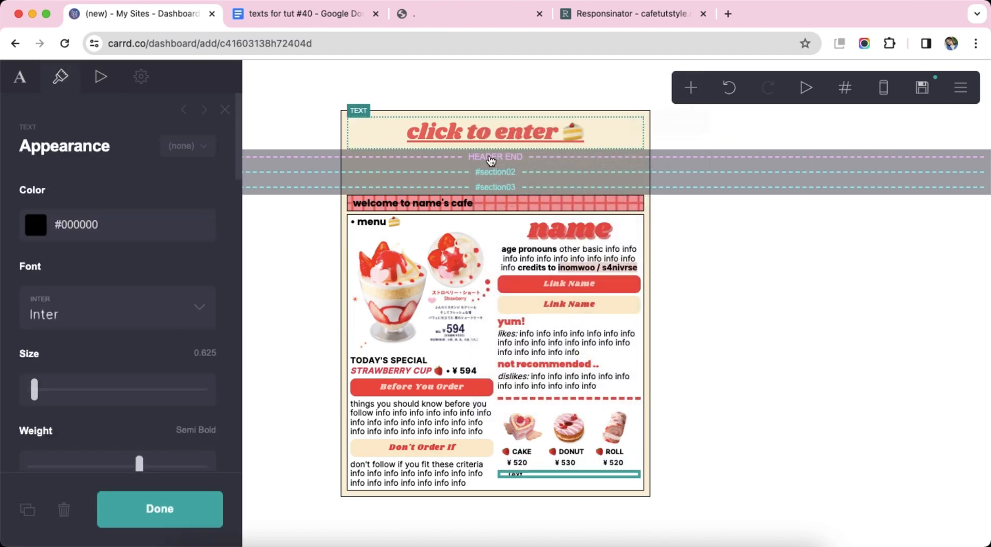
left_click(33, 86)
Step: Replace the new text element's content with "**NOTE:**" from the texts document, followed by repeated "info" placeholder words
left_click(296, 16)
triple_click(379, 355)
right_click(382, 357)
left_click(413, 369)
left_click(141, 26)
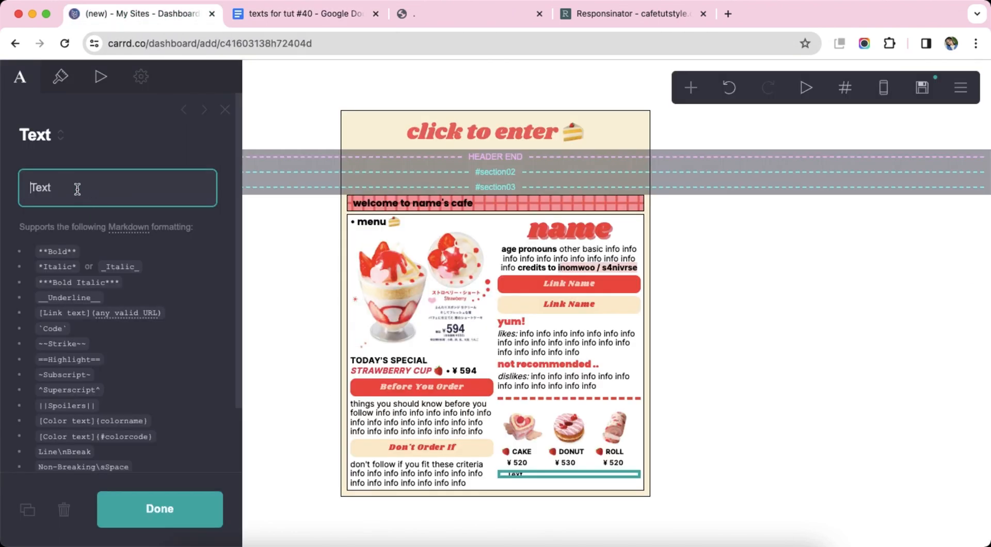
right_click(67, 187)
left_click(105, 309)
type("info info info info info info info info info info info info info info info info")
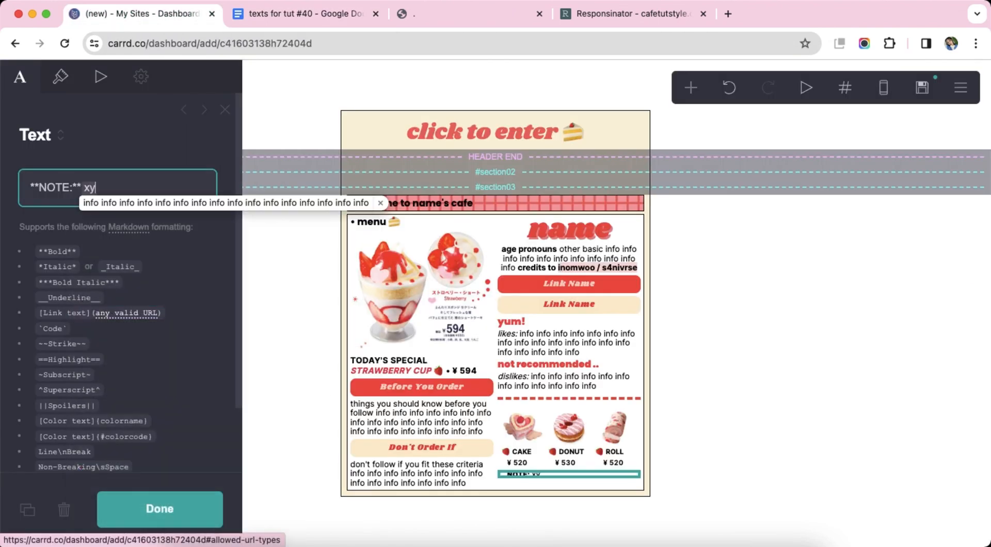
key("BackSpace")
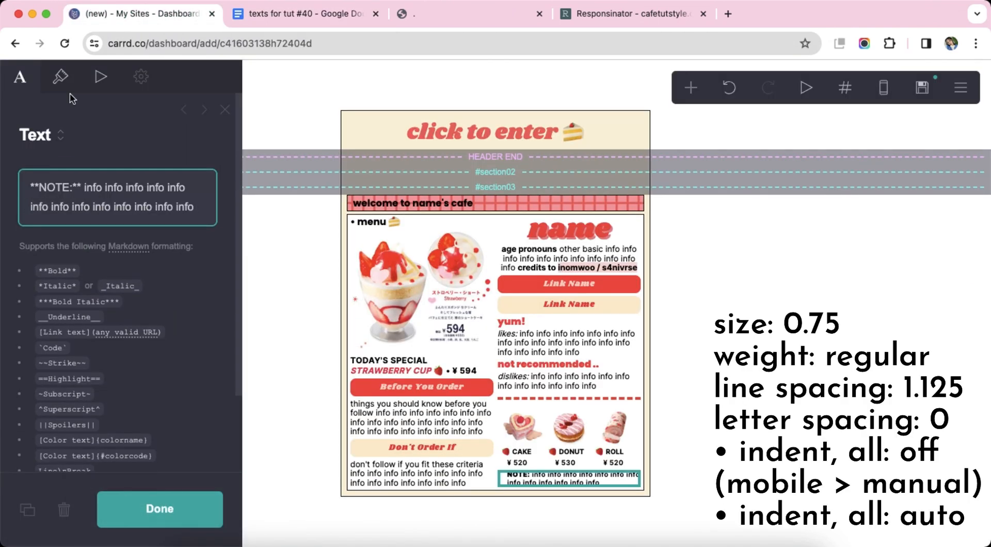
Step: Set the NOTE text's size to 0.75 and weight to Regular
left_click(60, 76)
scroll(120, 302, "down", 2)
scroll(120, 302, "down", 2)
left_click(212, 208)
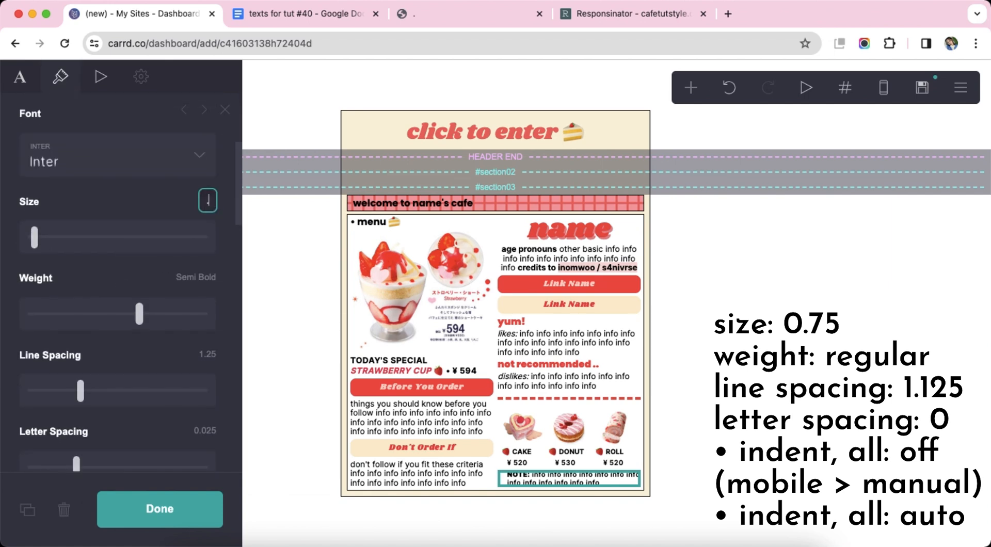
type("0.75")
key("Return")
left_click(97, 327)
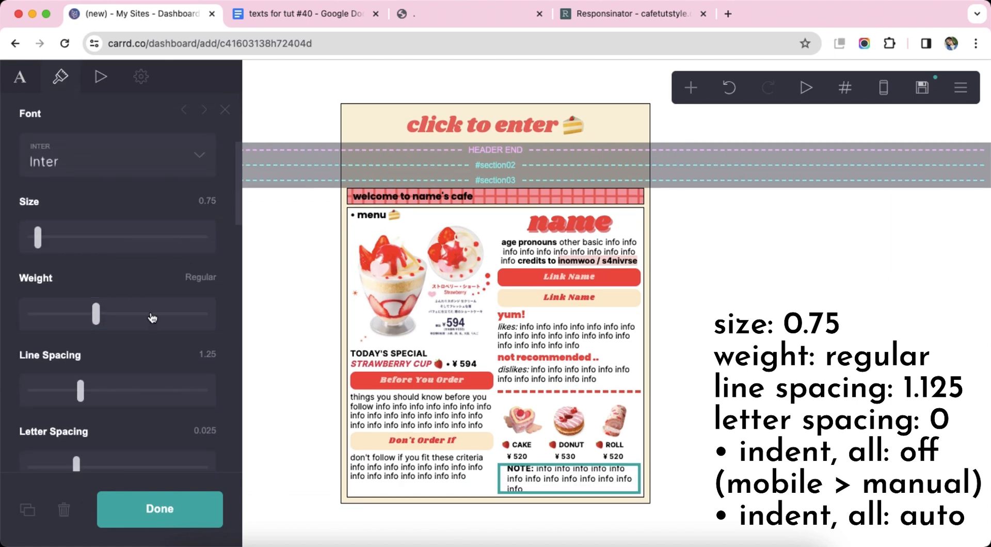
Step: Set the NOTE text's line spacing to 1.125, letter spacing to 0 and indent All to Off
scroll(216, 282, "down", 2)
left_click(206, 271)
type("1.125")
key("Return")
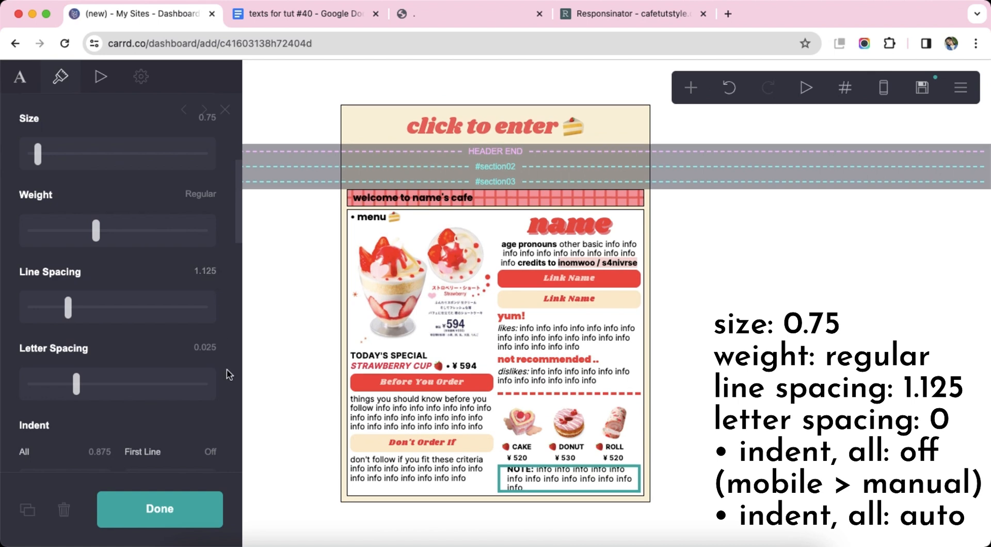
type("0")
key("Return")
scroll(111, 344, "down", 3)
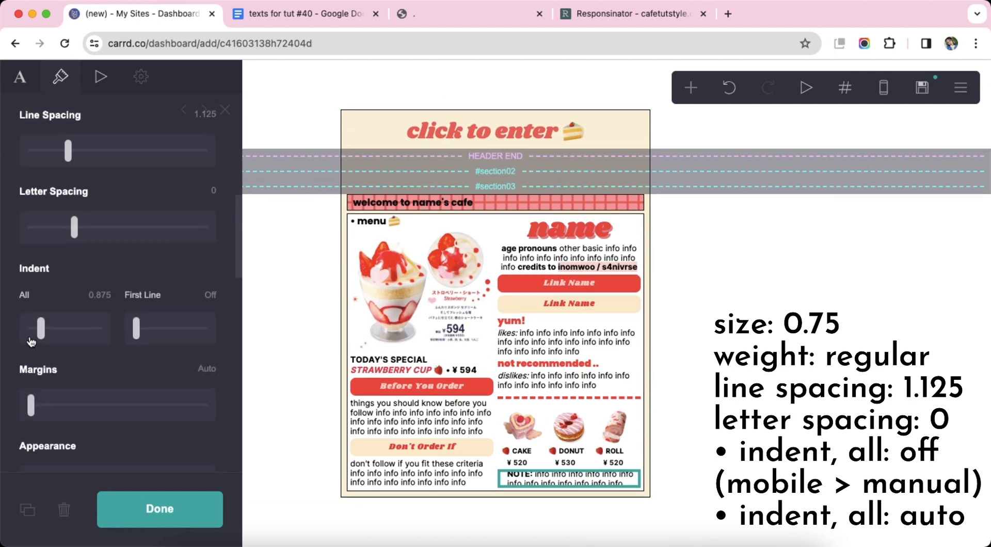
left_click(31, 334)
Step: In the mobile view, set the NOTE text's manual mobile indent All to Auto
scroll(104, 366, "down", 10)
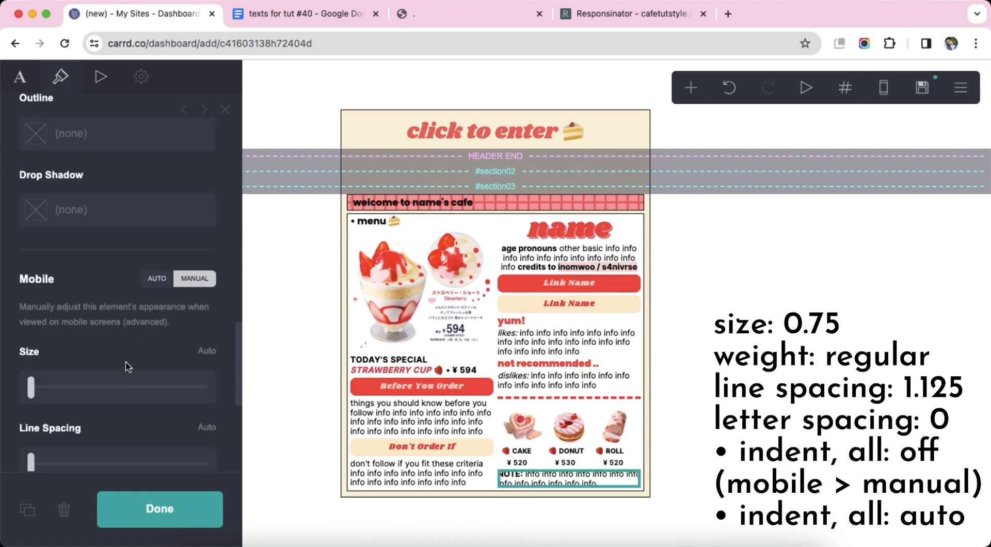
left_click(899, 93)
scroll(181, 355, "down", 5)
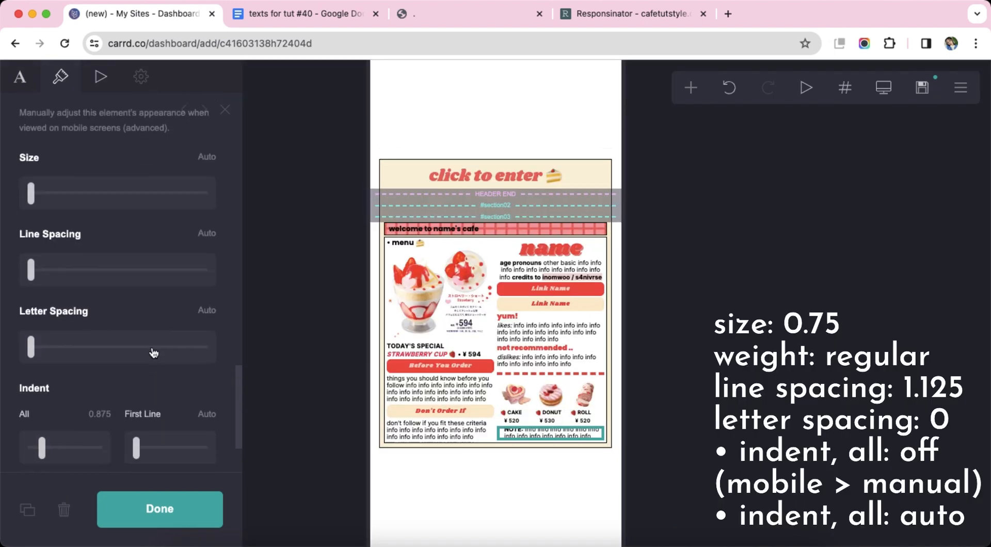
scroll(115, 372, "down", 1)
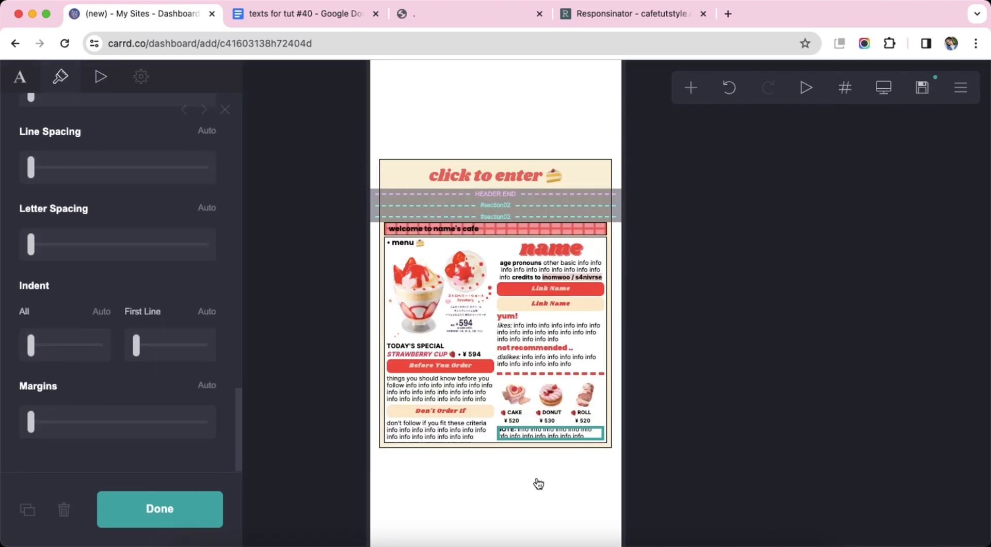
Step: Back in the desktop view, duplicate the "welcome to name's cafe" container and move the copy below the two-column menu container
left_click(539, 482)
left_click(883, 103)
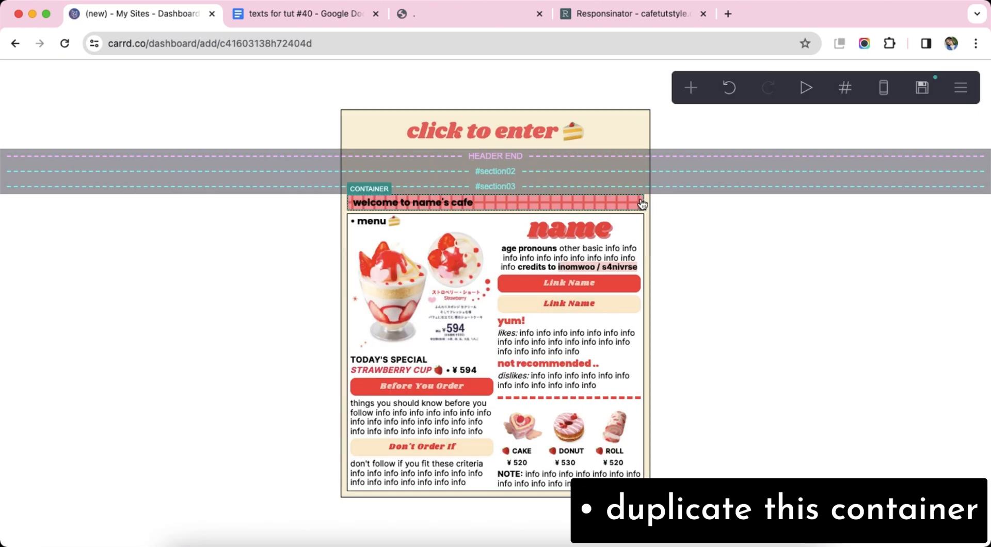
left_click(643, 204)
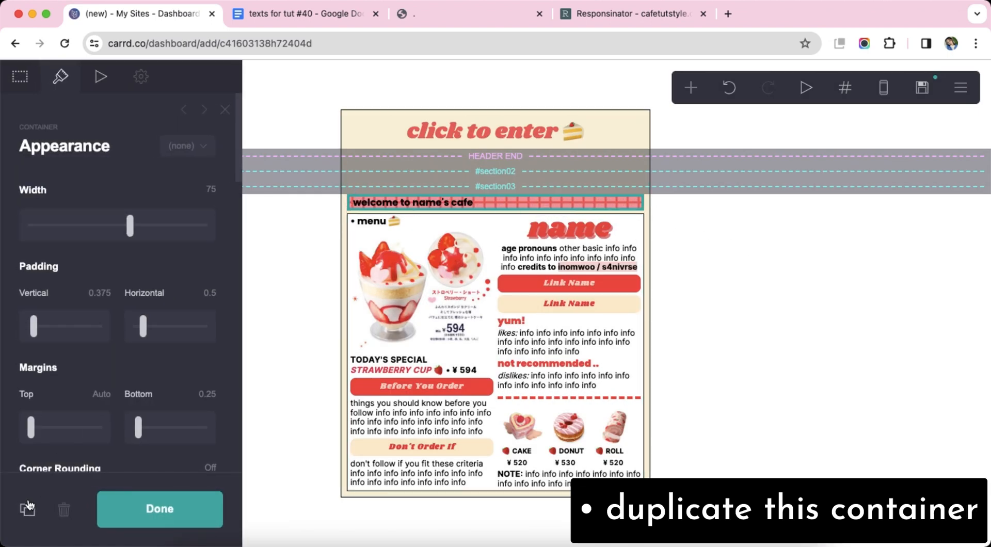
left_click(28, 506)
left_click_drag(657, 215, 453, 491)
left_click(670, 433)
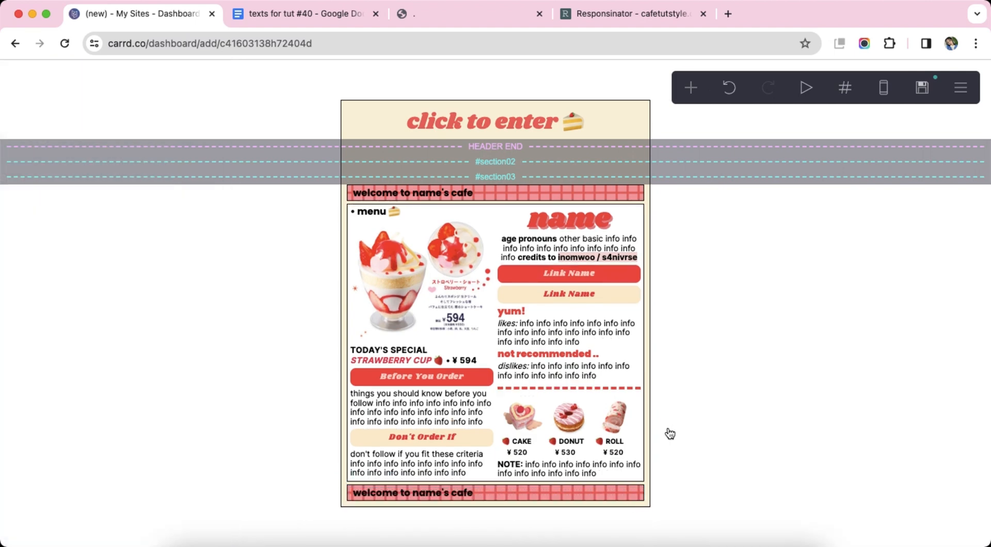
Step: Replace the duplicated banner's text with "Love is on the menu 🍰🍓" from the texts document
left_click(427, 492)
left_click(16, 73)
left_click(305, 14)
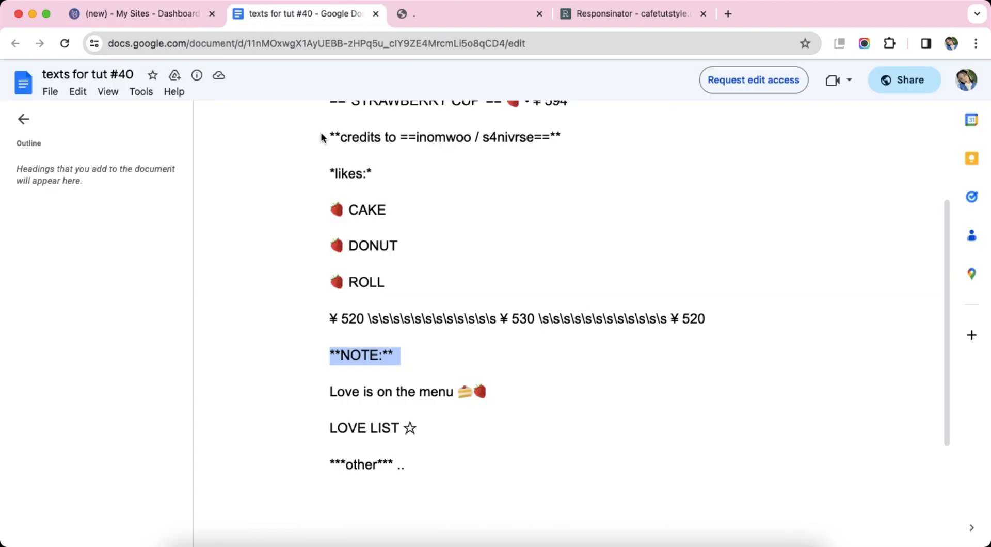
left_click_drag(330, 391, 488, 392)
left_click(154, 15)
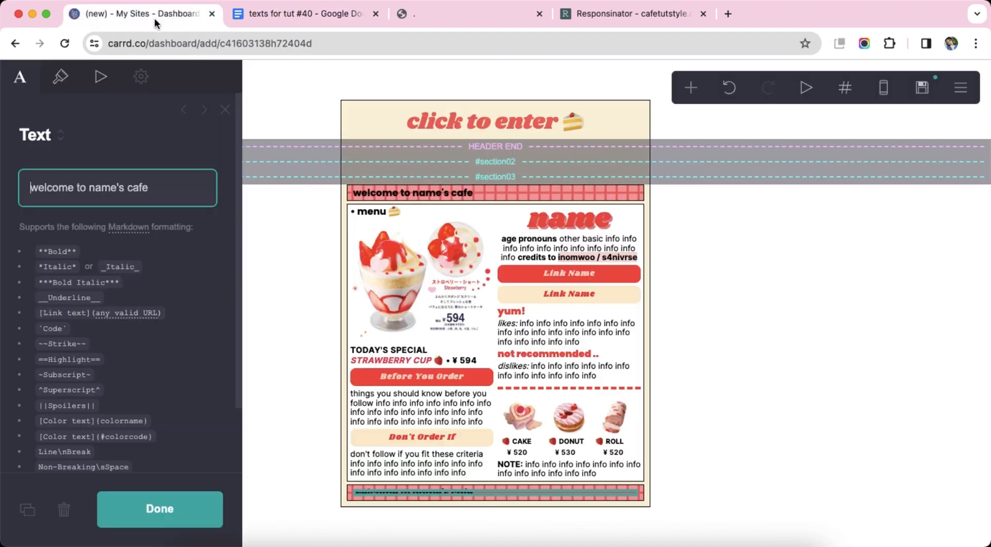
key("super+a")
right_click(96, 187)
left_click(179, 308)
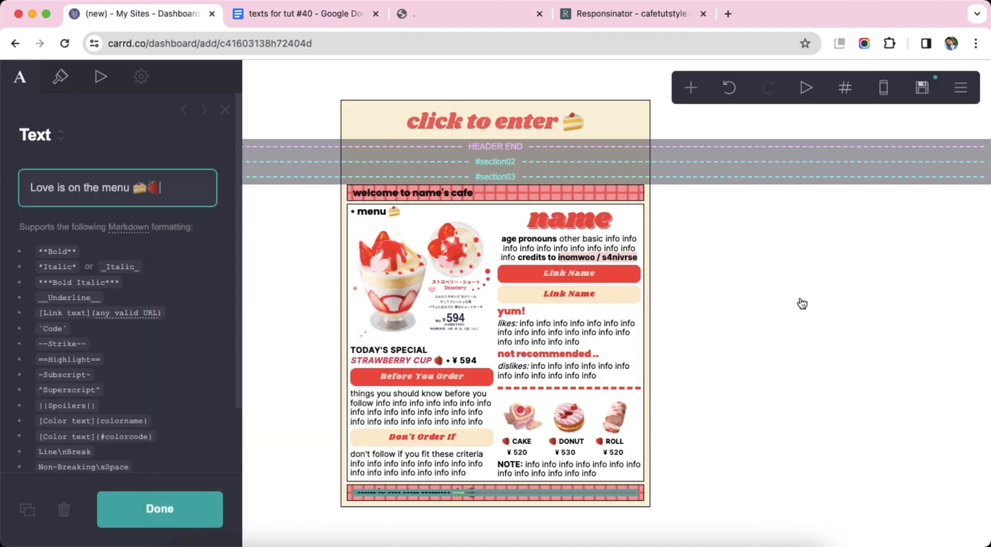
left_click(802, 303)
Step: Add a container below the "Love is on the menu" banner, set its type to Columns and add a third column
left_click(691, 88)
left_click(537, 399)
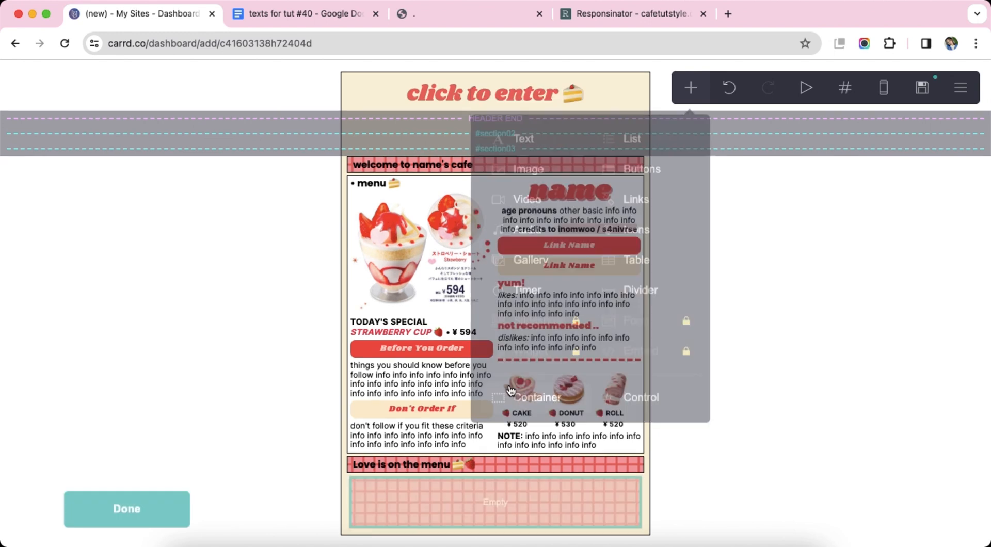
left_click(55, 127)
left_click(95, 204)
left_click(104, 232)
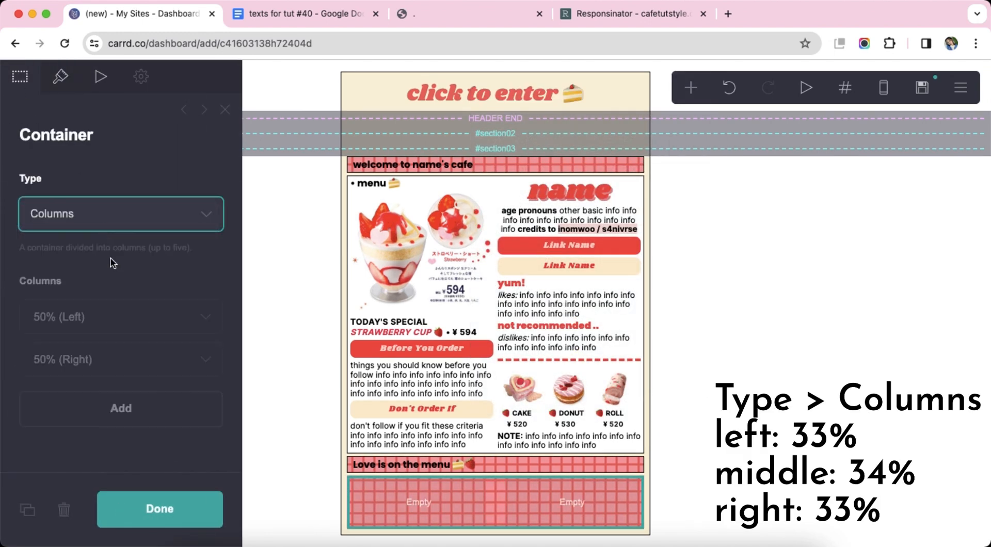
left_click(122, 410)
Step: Set the three-column container's horizontal padding to 0.25, gutters to 0.375 and contents spacing to 0.25
left_click(61, 77)
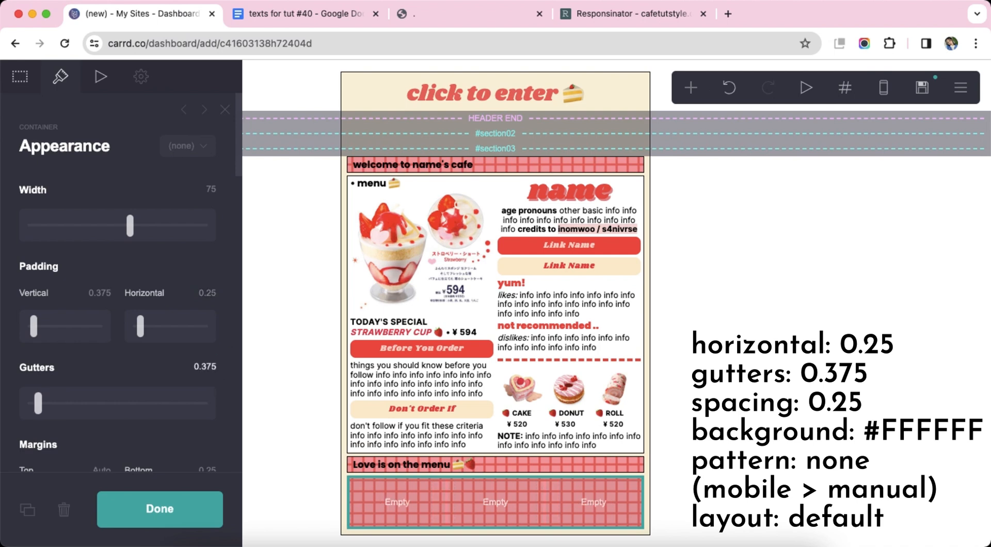
scroll(144, 367, "down", 10)
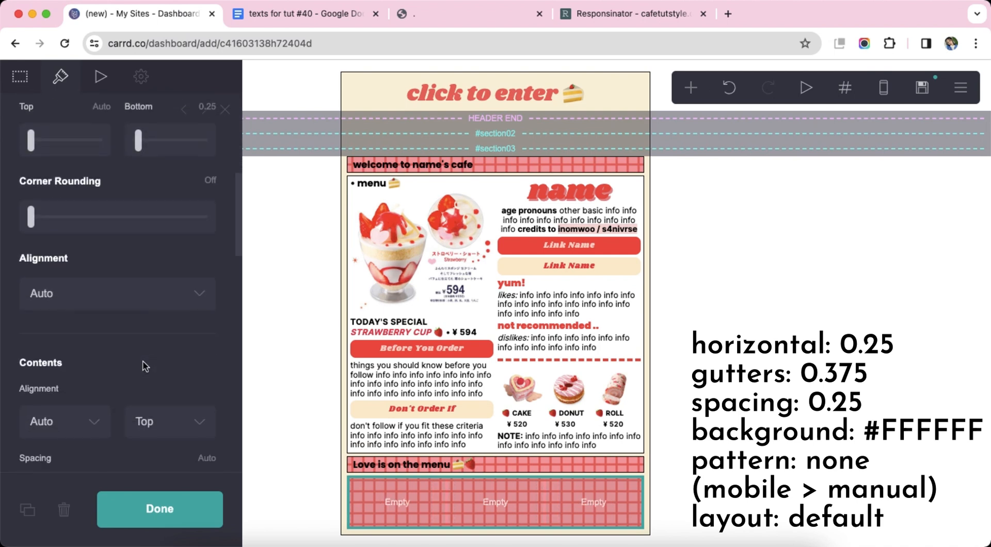
scroll(144, 368, "down", 1)
left_click(205, 323)
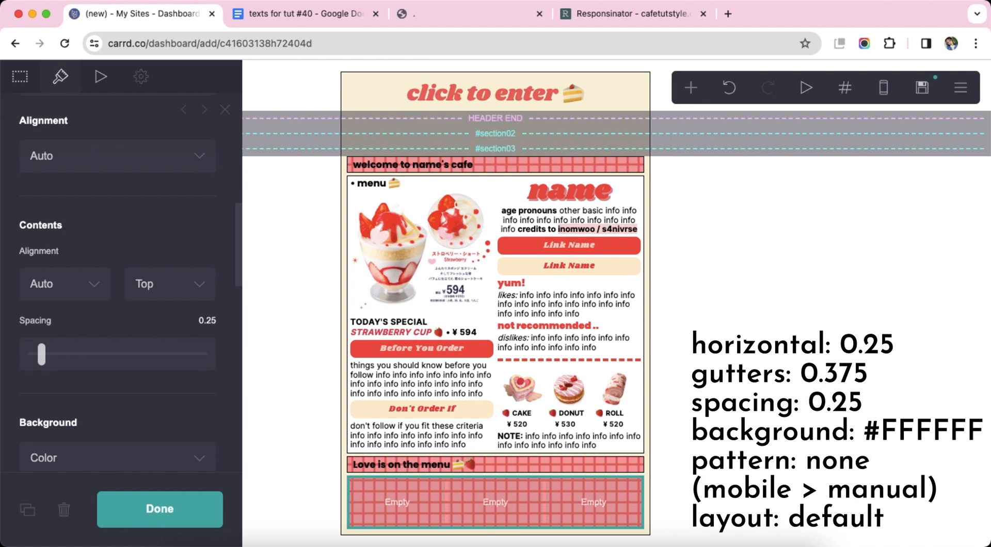
Step: Set the three-column container's background color to #FFFFFF and its pattern to None
scroll(147, 332, "down", 3)
left_click(129, 358)
left_click_drag(62, 376, 53, 370)
left_click(97, 264)
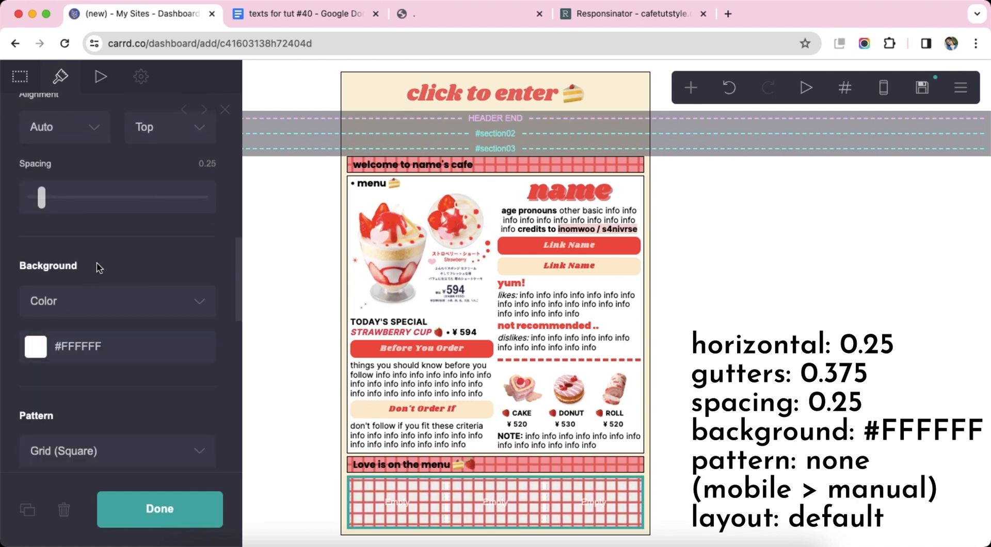
scroll(99, 267, "down", 4)
left_click(151, 342)
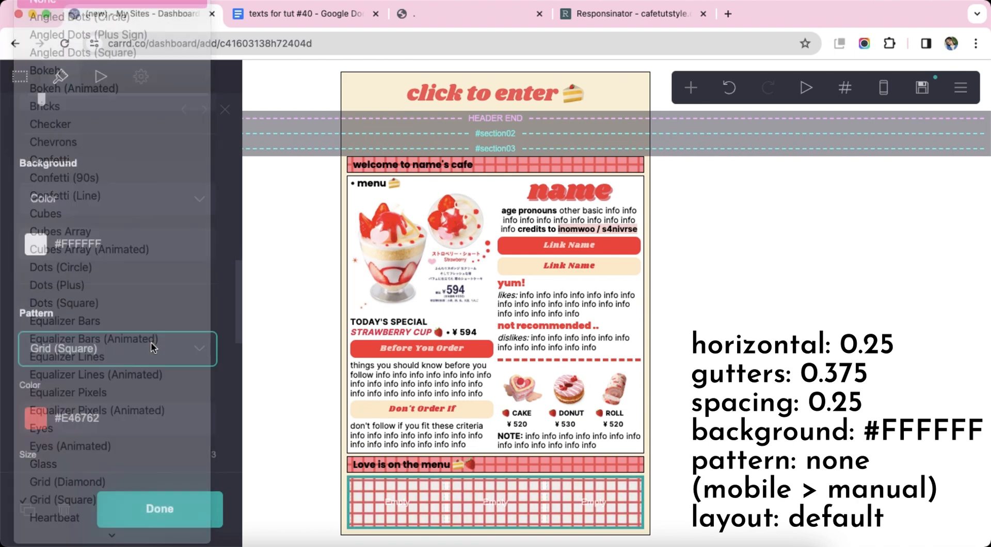
scroll(153, 347, "down", 5)
Step: Set the three-column container's mobile settings to Manual with the Default layout, and return to the desktop view
left_click(884, 87)
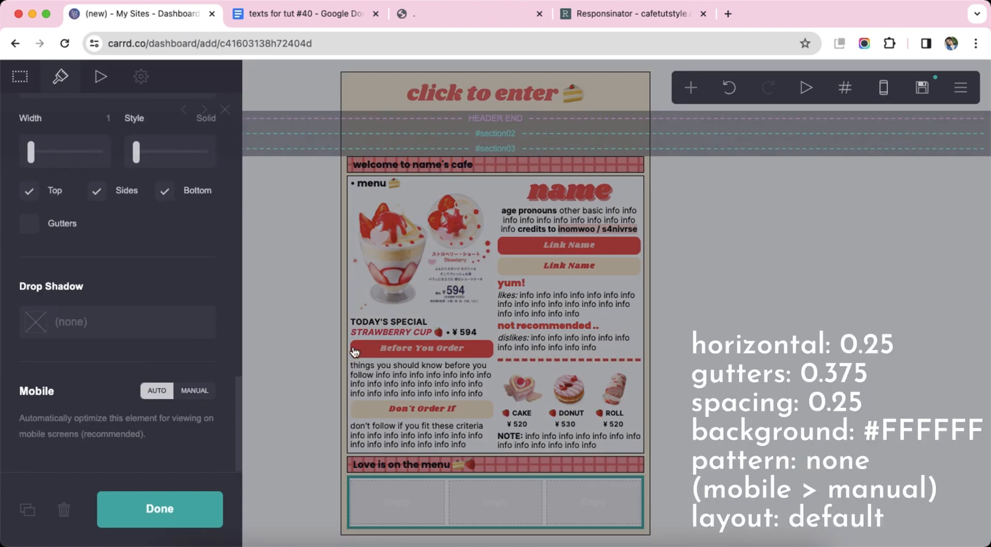
left_click(194, 391)
scroll(124, 318, "down", 5)
left_click(125, 304)
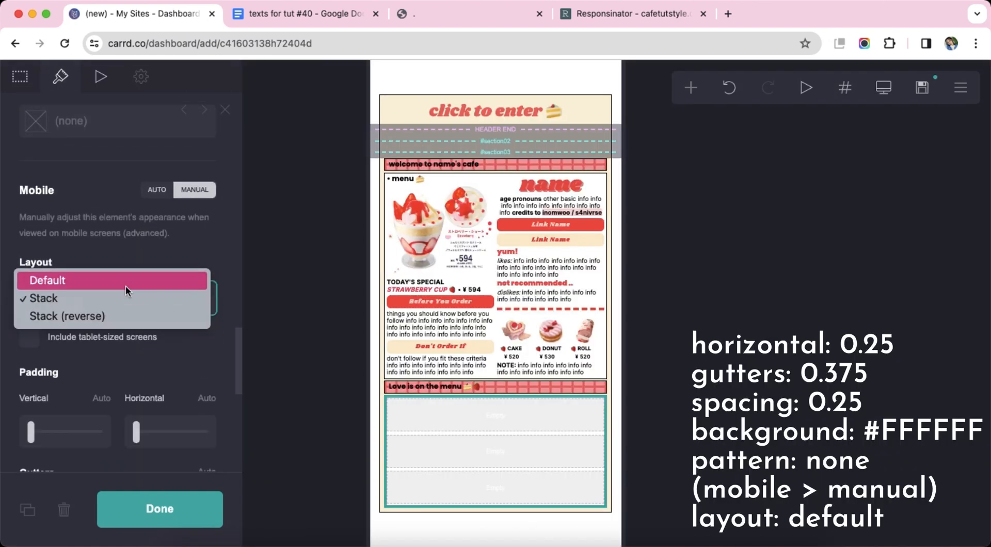
left_click(126, 281)
double_click(503, 499)
left_click(874, 90)
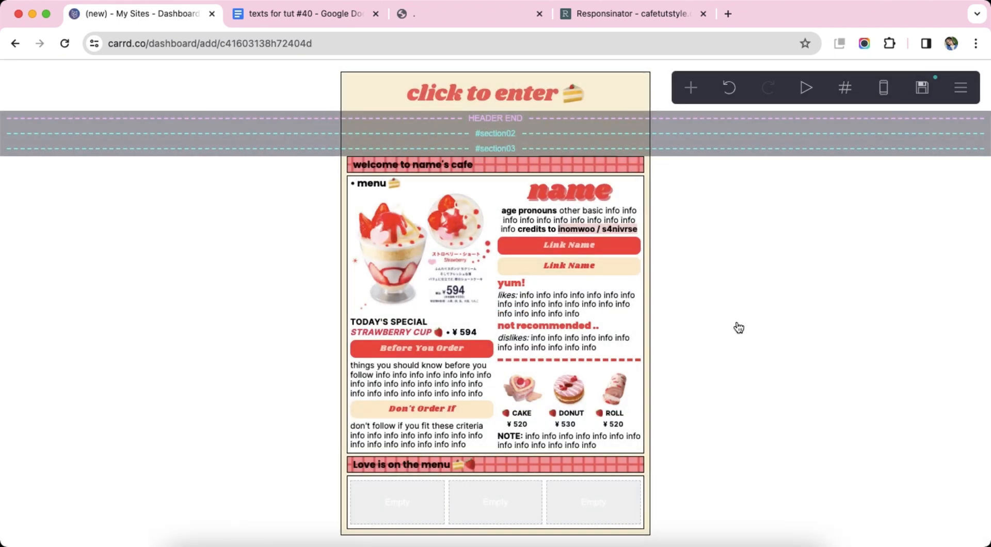
Step: Add a text element and place it in the first column of the new container
left_click(691, 88)
left_click(512, 141)
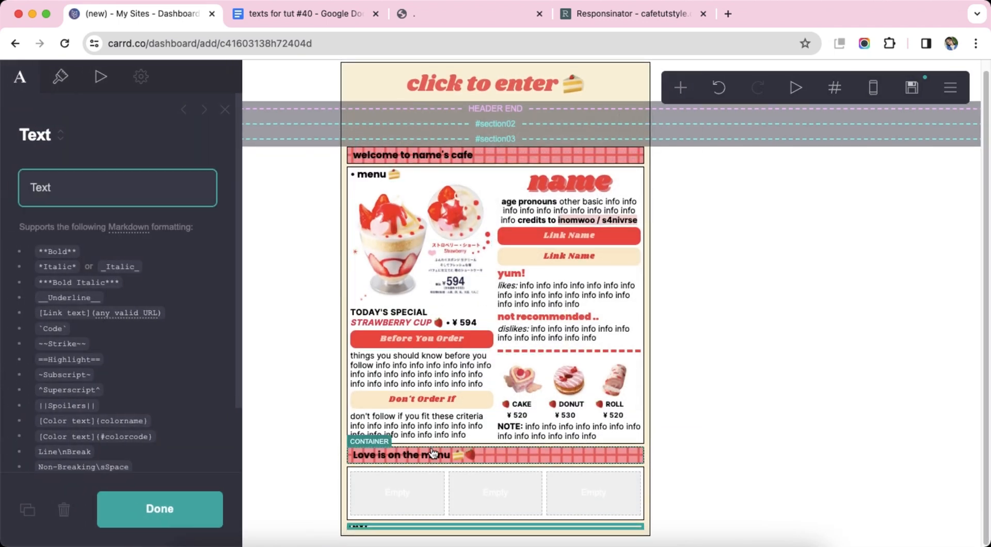
left_click_drag(380, 533, 415, 495)
Step: Replace the new text element's content with "LOVE LIST ☆" from the texts document
left_click(311, 16)
left_click_drag(330, 428, 439, 425)
right_click(438, 427)
left_click(478, 438)
left_click(172, 15)
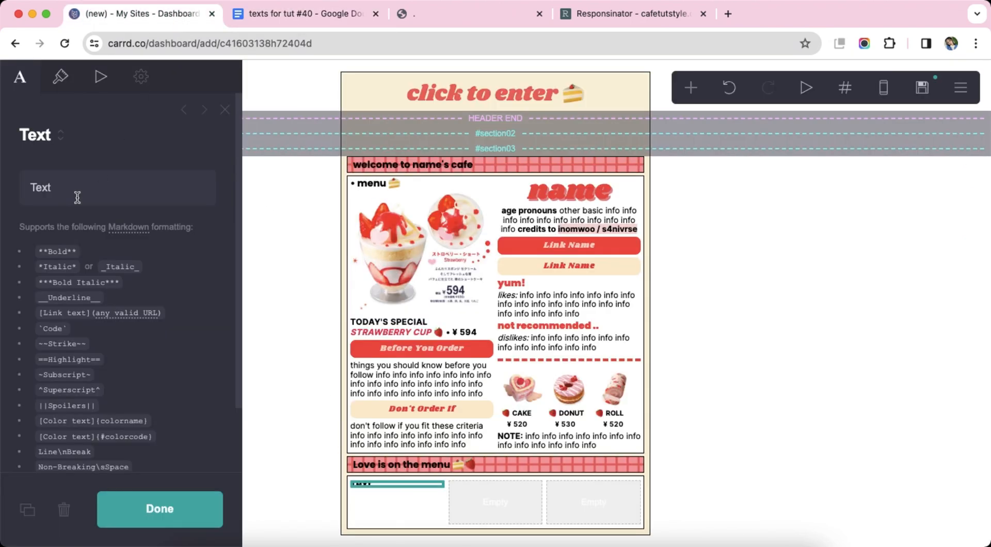
right_click(75, 191)
left_click(116, 315)
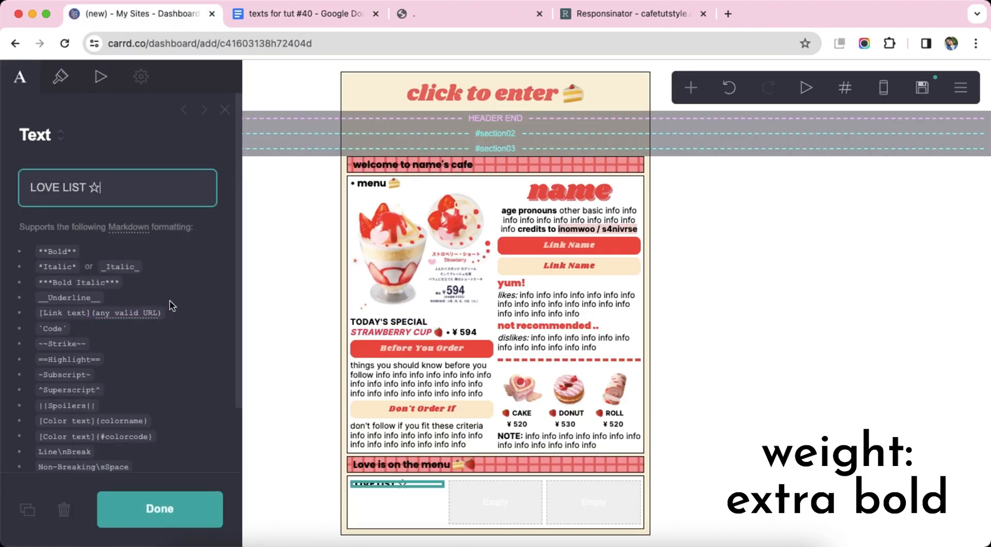
Step: Set the LOVE LIST heading's weight to Extra Bold
left_click(61, 76)
scroll(159, 361, "down", 3)
left_click_drag(166, 371, 183, 372)
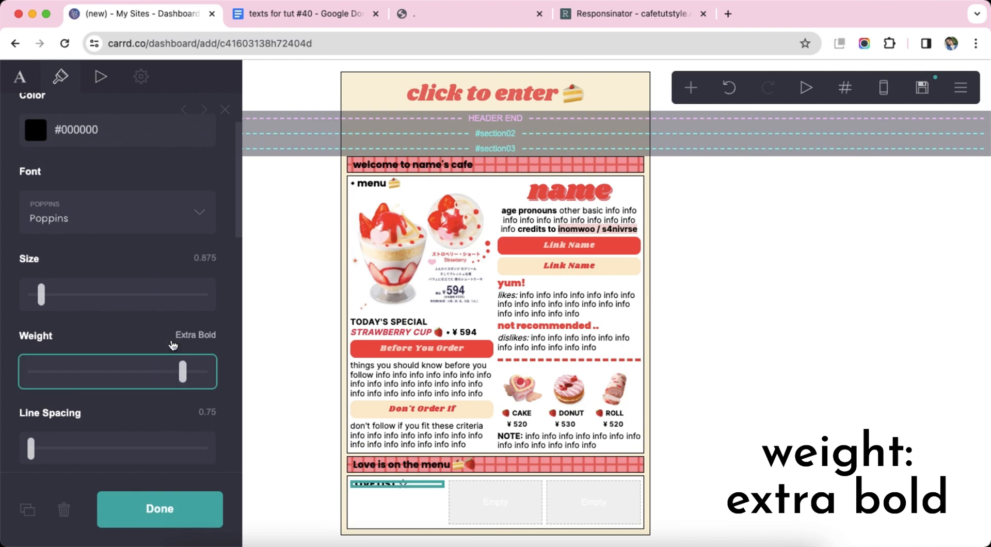
left_click(816, 396)
Step: Add another text element directly below the LOVE LIST heading
left_click(399, 488)
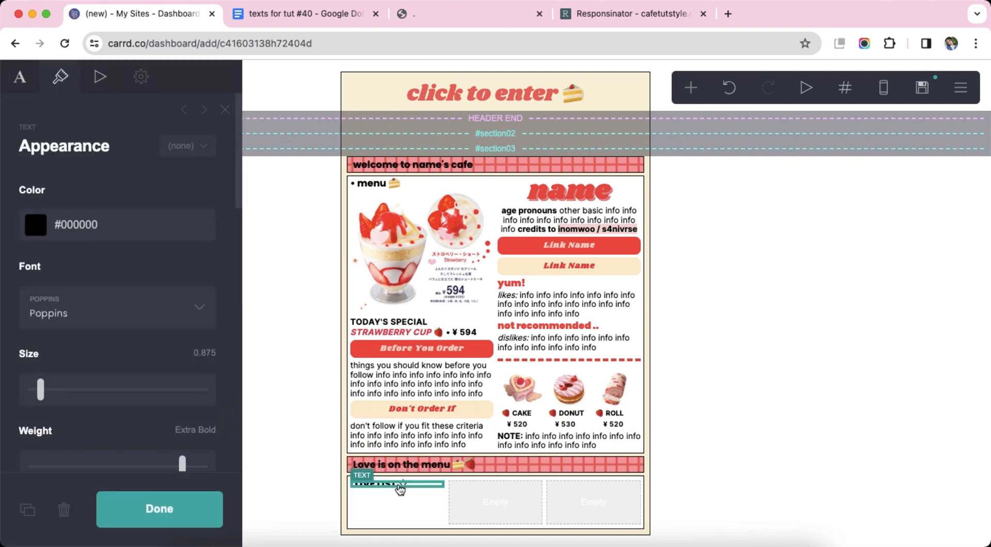
left_click(691, 90)
left_click(530, 150)
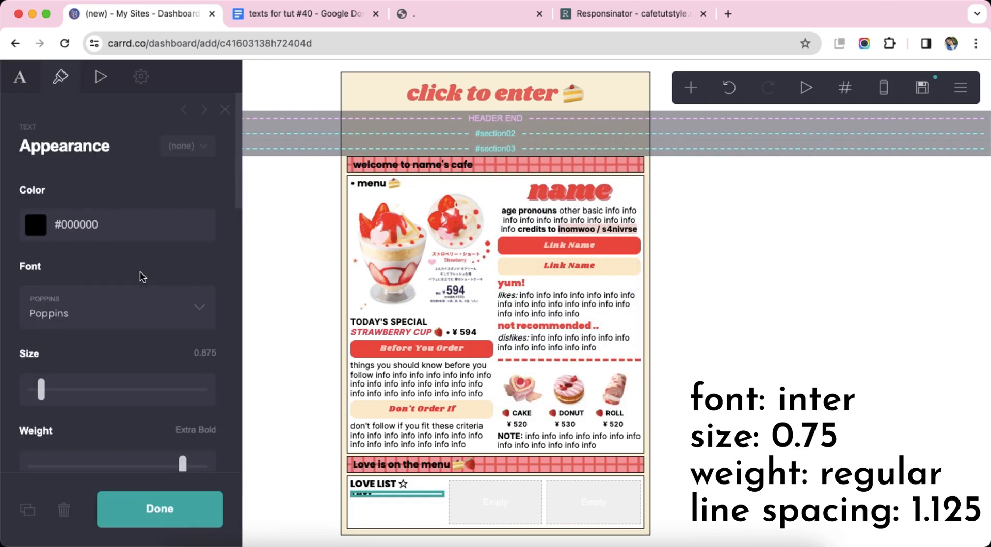
Step: Set the text below LOVE LIST to the Inter font, size 0.75, weight Regular and line spacing 1.125
scroll(169, 243, "down", 3)
left_click(168, 243)
type("inter")
key("Return")
key("Tab")
left_click(101, 345)
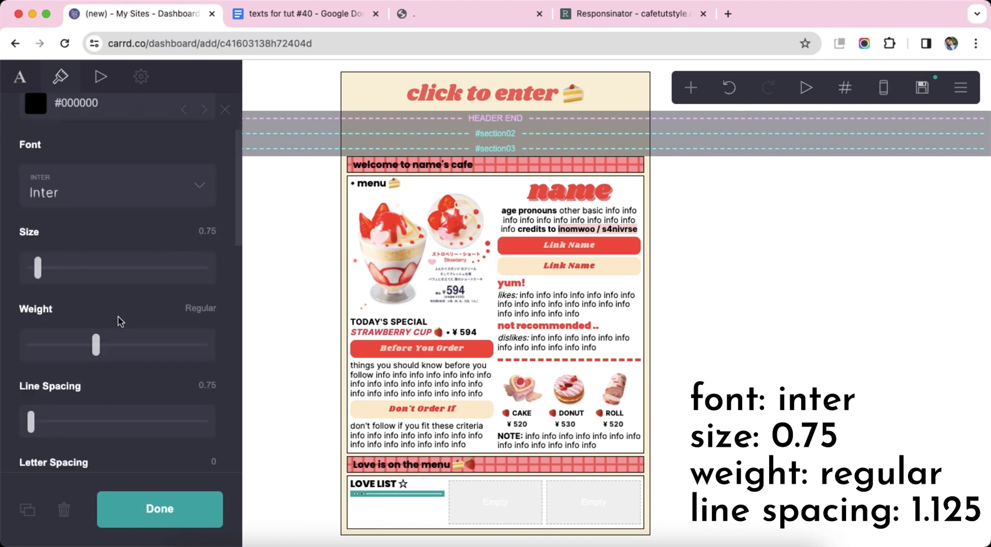
scroll(201, 324, "down", 2)
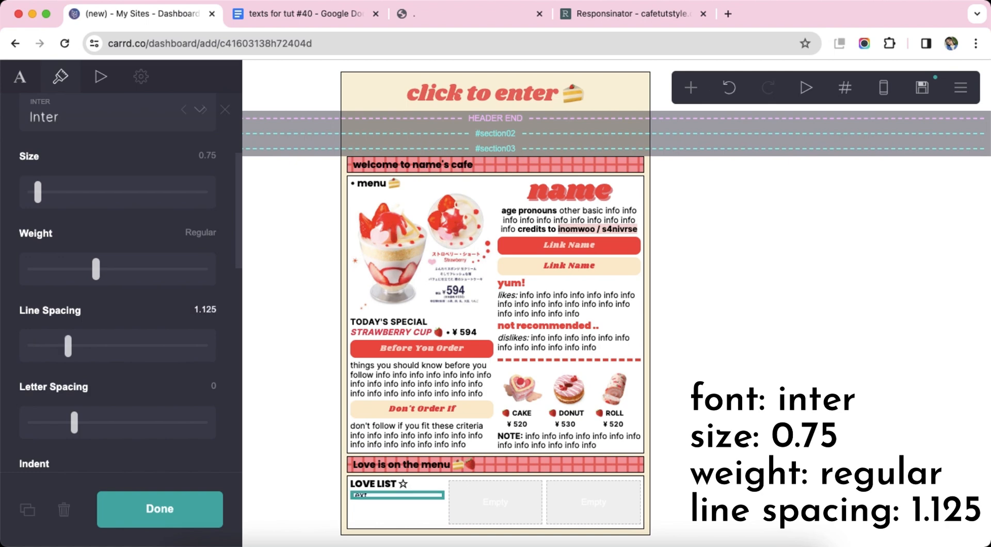
Step: Replace the text below LOVE LIST with "your stanlist" followed by repeated "info" placeholder words
scroll(162, 336, "up", 8)
left_click(83, 189)
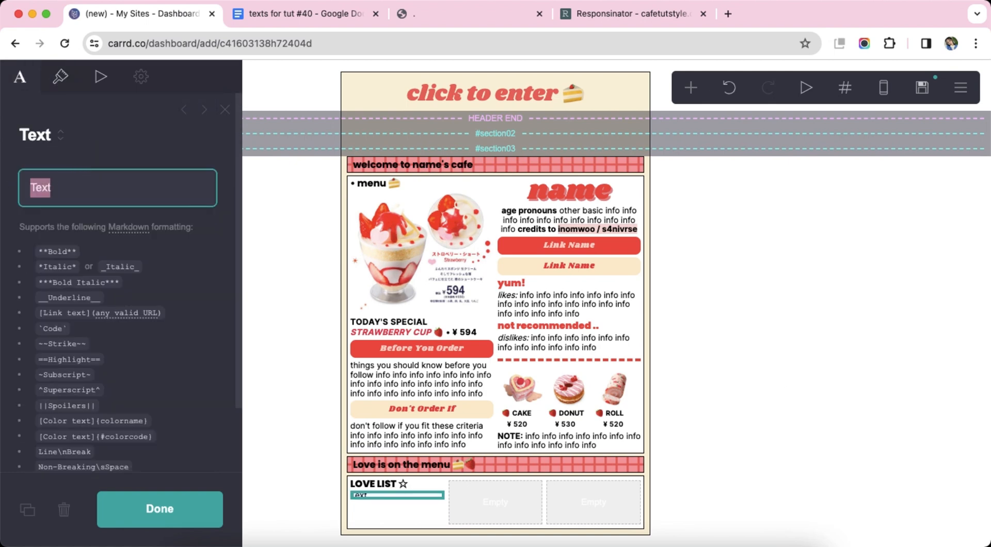
type("your stanlist info info info info info info info info info info info info info info info info info info info info info info info info info info info info info info info info")
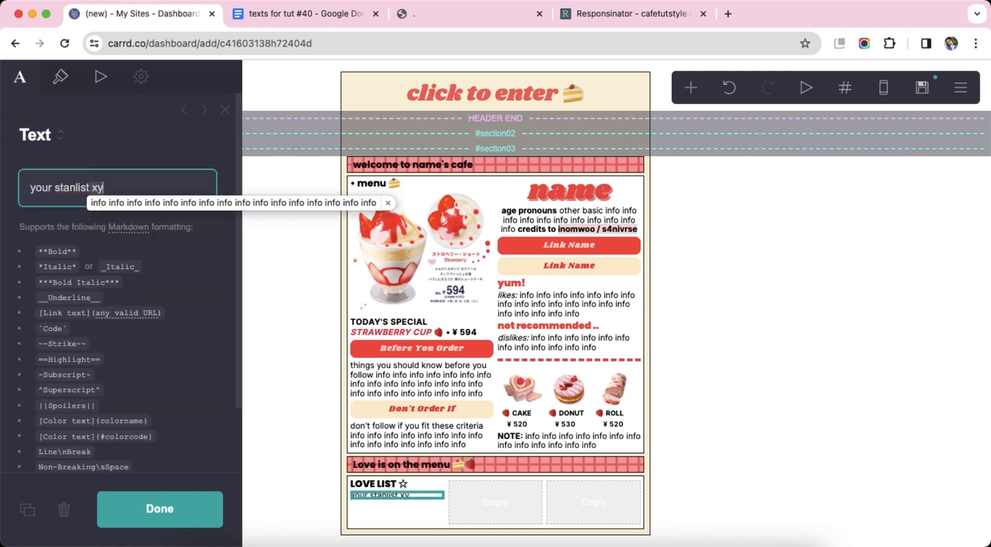
left_click(730, 371)
left_click(729, 372)
scroll(702, 405, "down", 1)
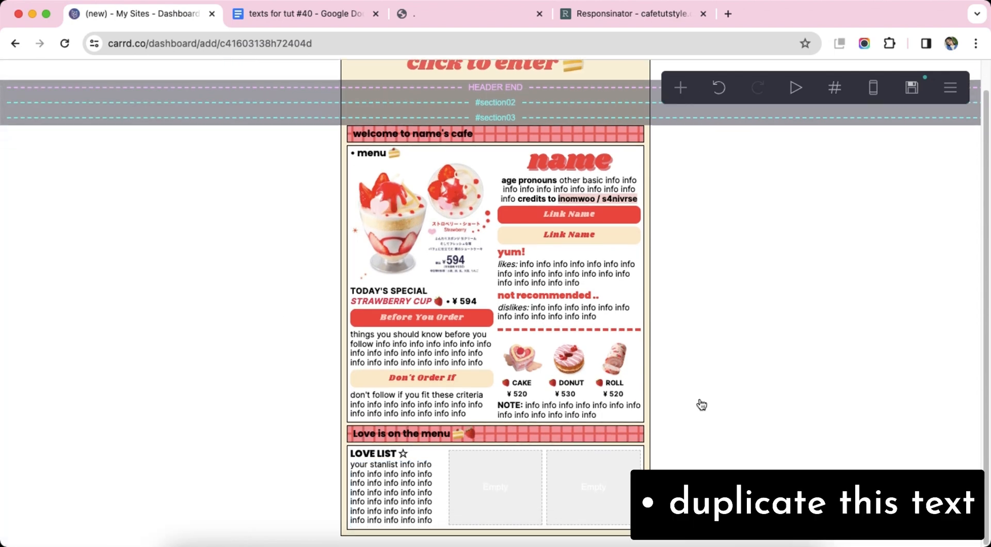
Step: Duplicate the LOVE LIST heading into the middle column and change its text to "MUSIC"
left_click(409, 460)
left_click(27, 509)
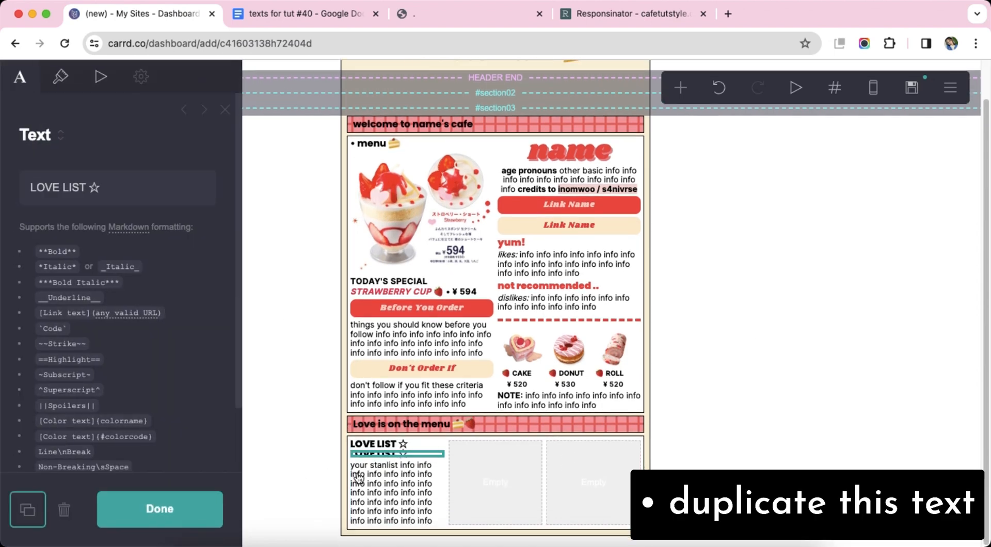
left_click_drag(377, 455, 476, 454)
left_click_drag(158, 192, 3, 188)
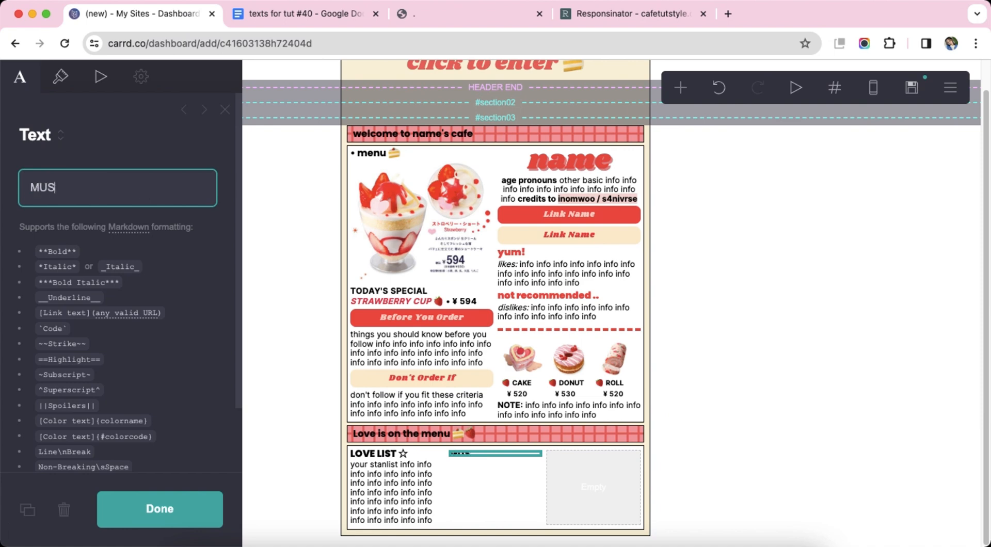
left_click(760, 362)
Step: Add a table below the MUSIC heading and clear its headings
left_click(488, 454)
left_click(681, 90)
left_click(648, 259)
left_click(80, 265)
key("super+a")
key("BackSpace")
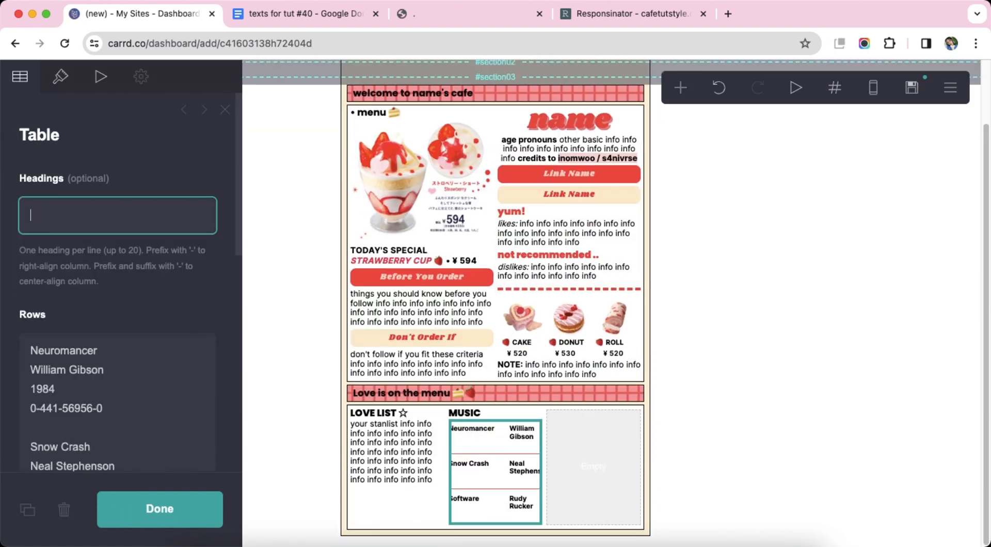
Step: Replace the table's rows with "favourite music artists" followed by a few "info" placeholder words
right_click(99, 356)
left_click(168, 396)
type("favo")
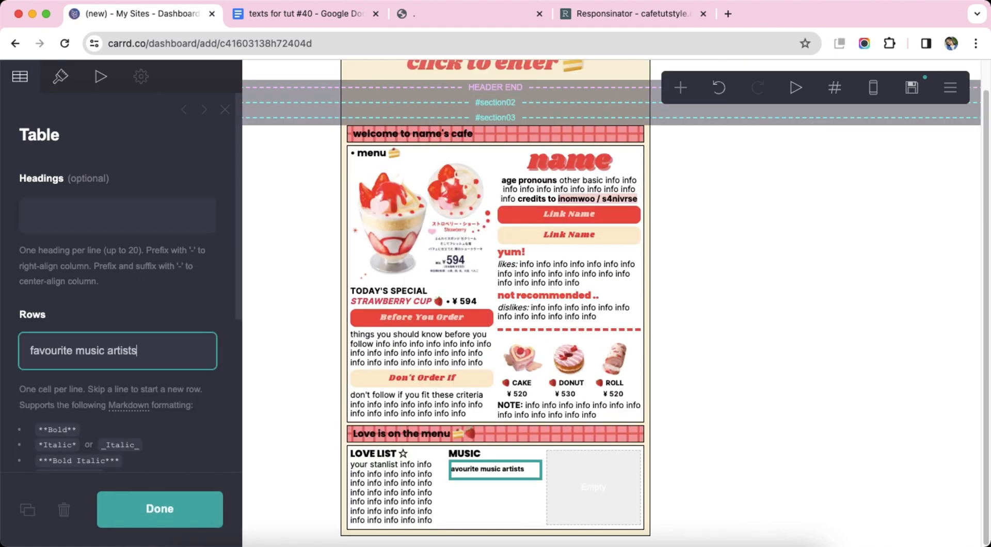
type("urite music artists")
key("super+v")
left_click_drag(109, 374, 159, 401)
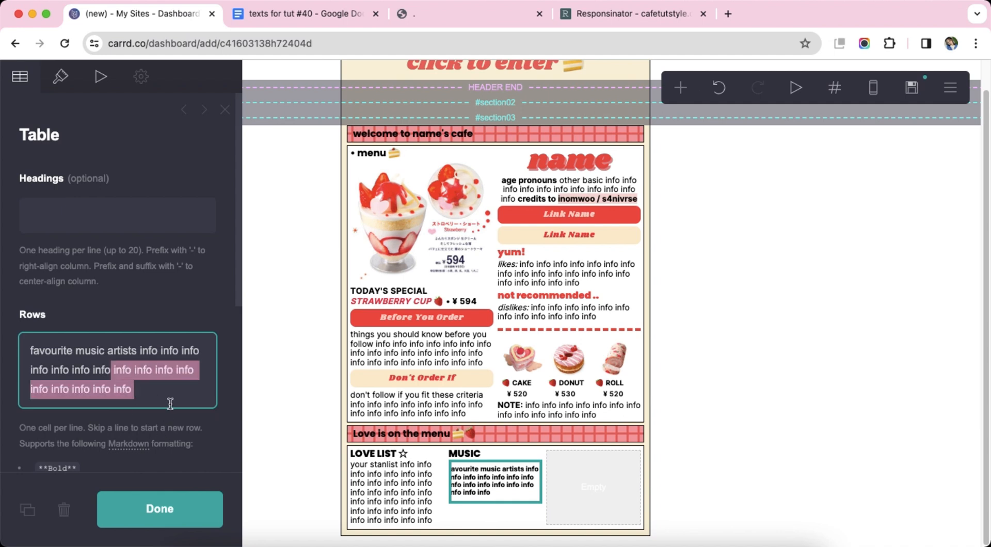
key("BackSpace")
Step: Set the music table's style to Grid and its padding to 0.125
left_click(73, 91)
left_click(103, 275)
left_click(42, 294)
scroll(56, 341, "down", 5)
left_click(56, 341)
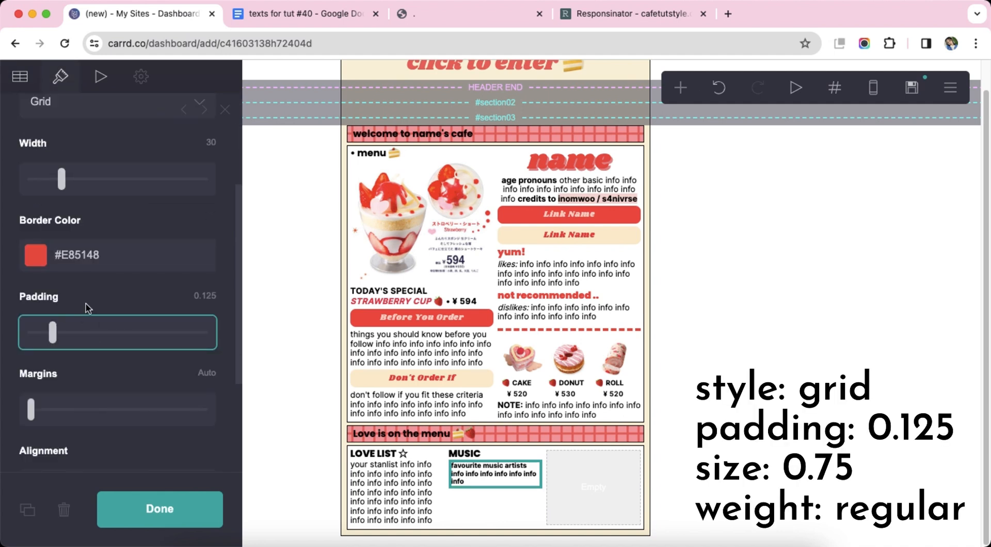
scroll(106, 321, "down", 3)
Step: Set the music table's text size to 0.75 and weight to Regular
scroll(172, 213, "up", 8)
left_click(175, 191)
scroll(105, 302, "down", 2)
scroll(105, 302, "down", 2)
type(".7")
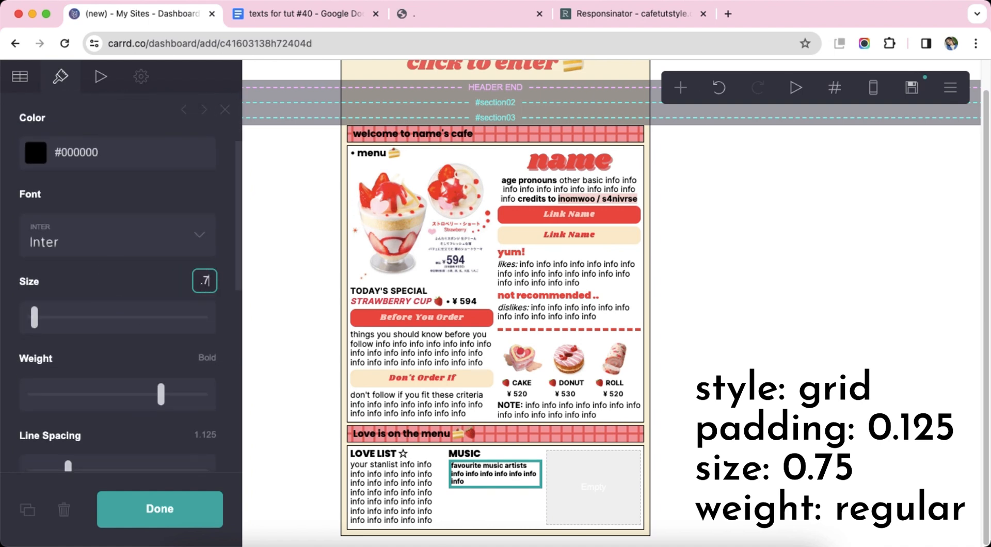
type("5")
key("Return")
scroll(217, 290, "down", 2)
left_click(103, 320)
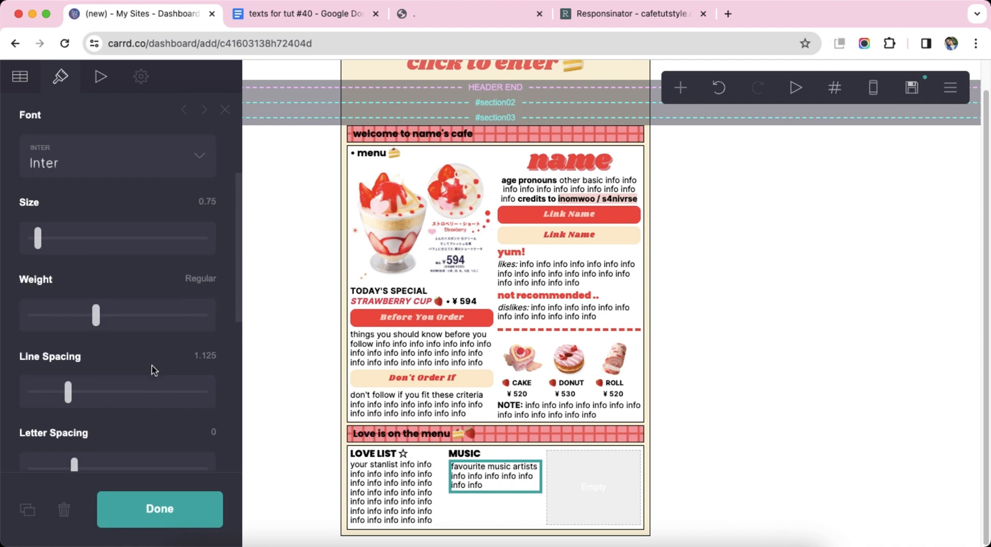
Step: Duplicate the love list's text block and place the copy below the music table in the second column
scroll(152, 366, "down", 5)
left_click(777, 412)
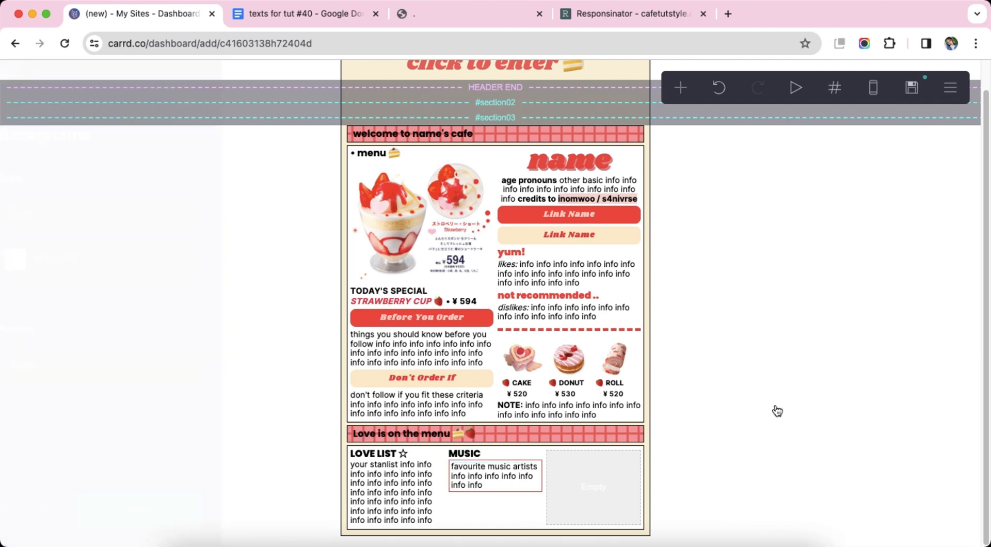
left_click(393, 491)
left_click(27, 510)
scroll(400, 485, "down", 2)
left_click_drag(402, 495, 502, 445)
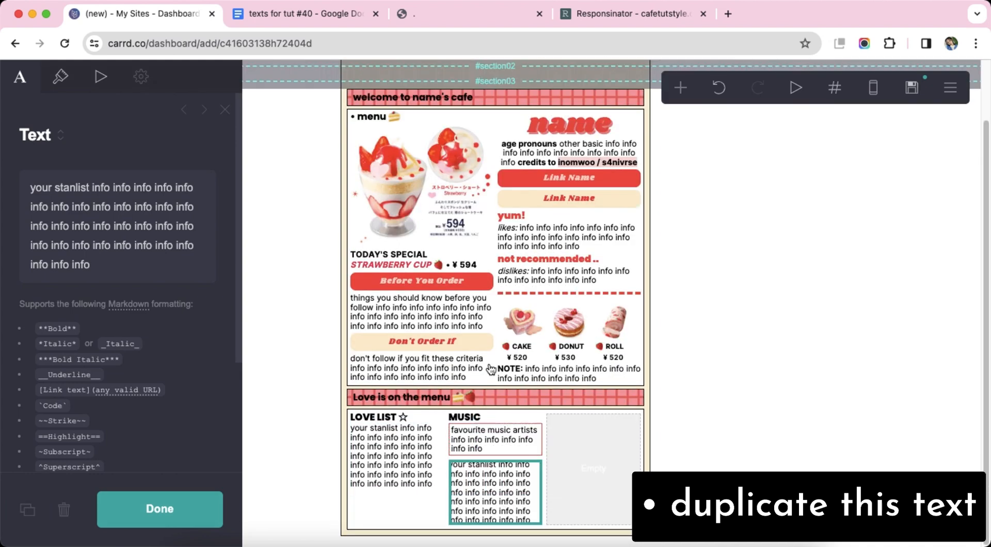
Step: Replace the duplicated text with the "***other*** .. info info" placeholder paragraph copied from the Google Docs text document
left_click(333, 18)
scroll(328, 315, "down", 3)
left_click_drag(329, 307, 445, 304)
right_click(374, 308)
left_click(410, 324)
left_click(153, 20)
left_click_drag(155, 253, 23, 172)
right_click(105, 187)
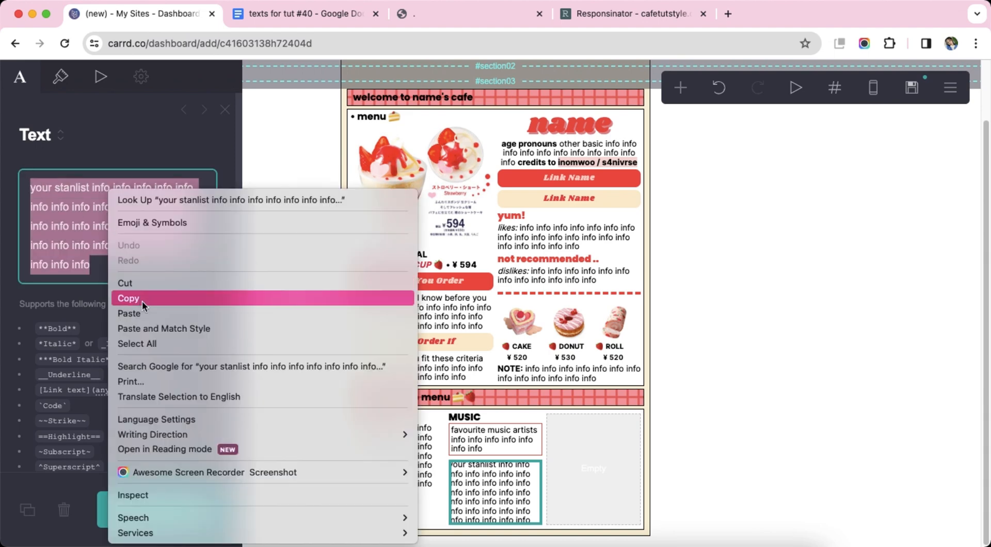
left_click(135, 314)
type("info info info info info info info info info info info info info info info info")
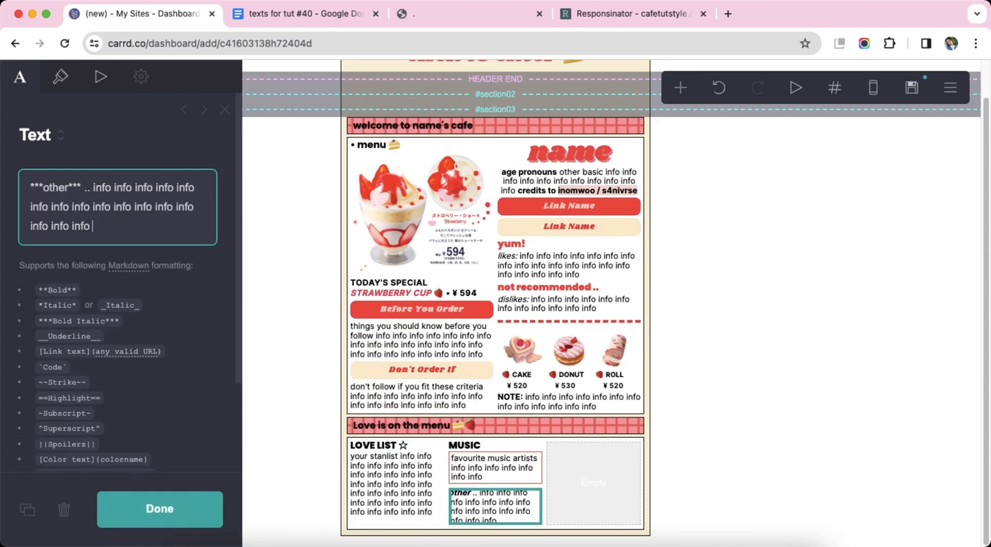
left_click(764, 296)
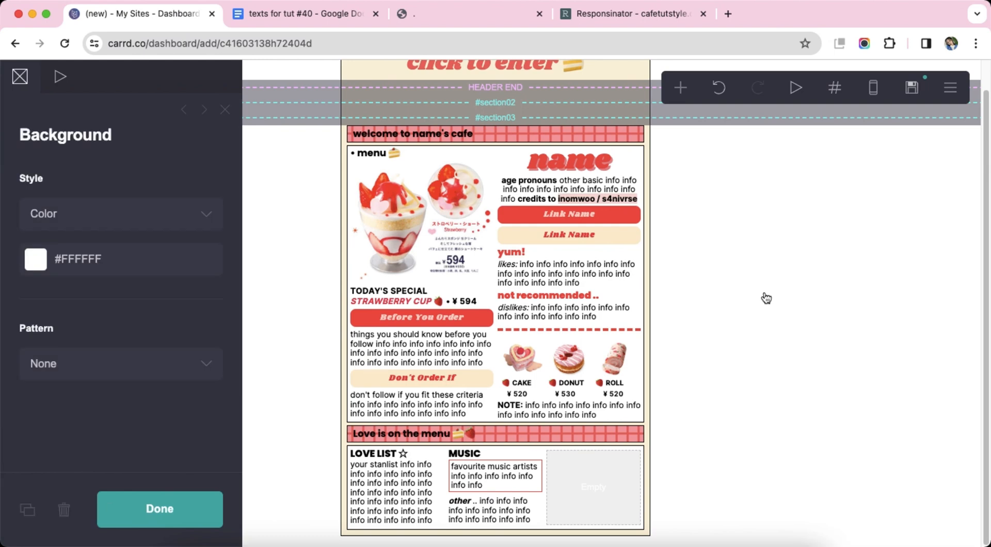
Step: Add an image element to the empty third column and upload the berry dessert picture to it
left_click(681, 88)
left_click(551, 174)
left_click_drag(497, 464, 640, 313)
left_click(93, 226)
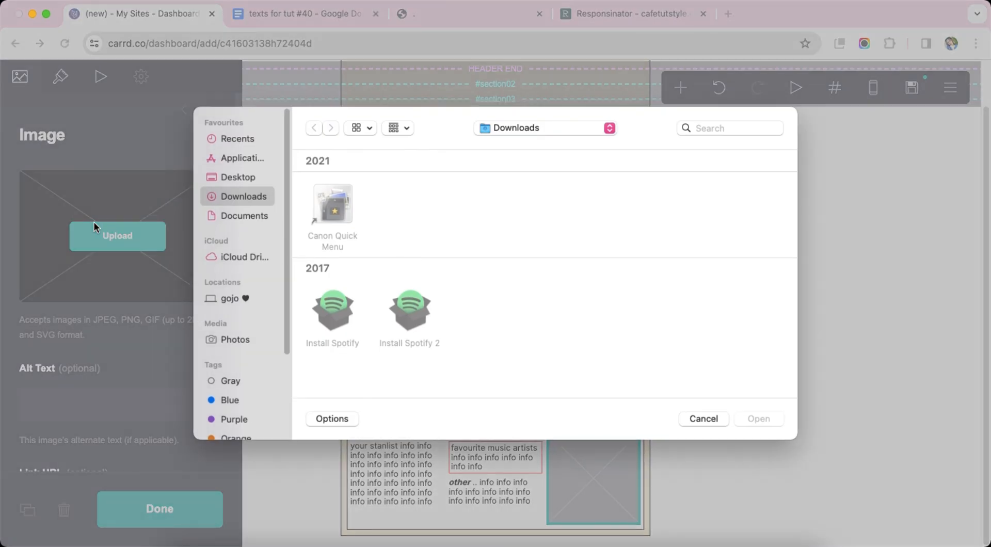
double_click(326, 312)
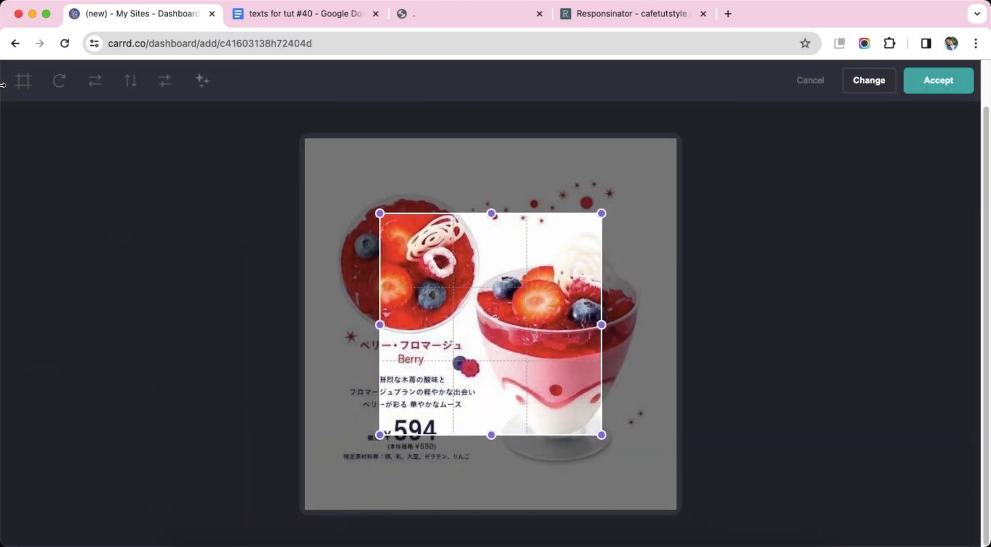
left_click(939, 81)
Step: Set the berry image's width to Edge to Edge and its height to 7.75, and check the mobile view
left_click(60, 76)
left_click_drag(158, 226, 189, 226)
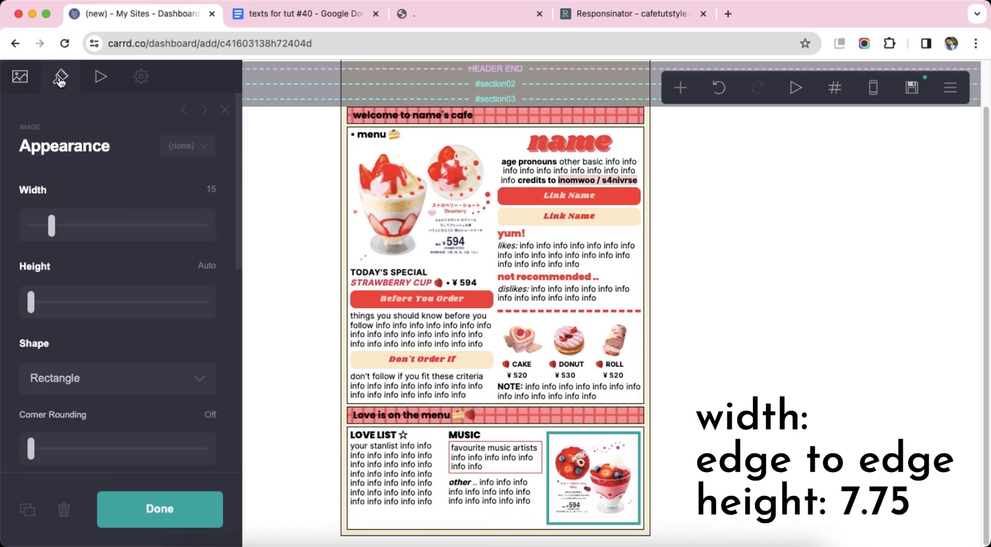
left_click(208, 267)
type("7.75")
key("Return")
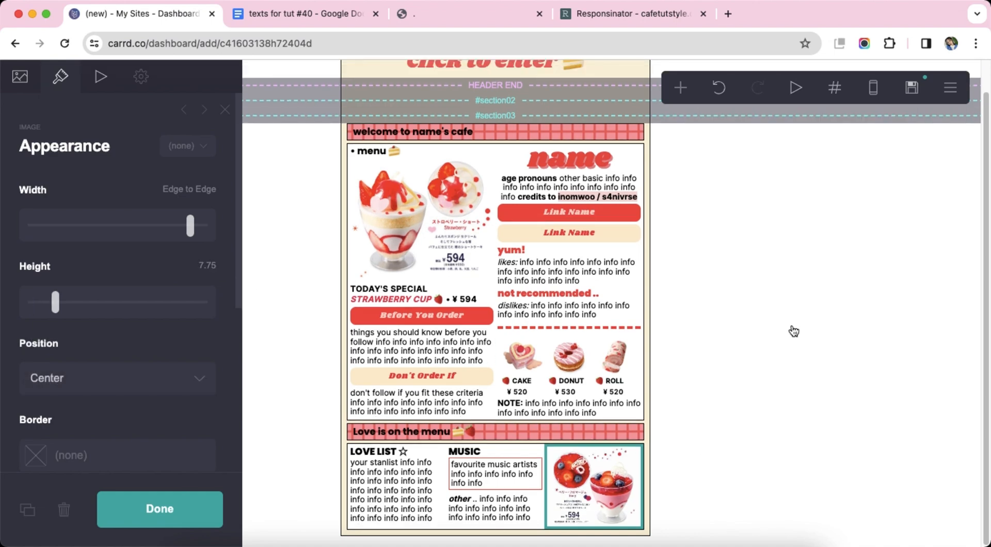
double_click(794, 332)
left_click(872, 91)
left_click(872, 91)
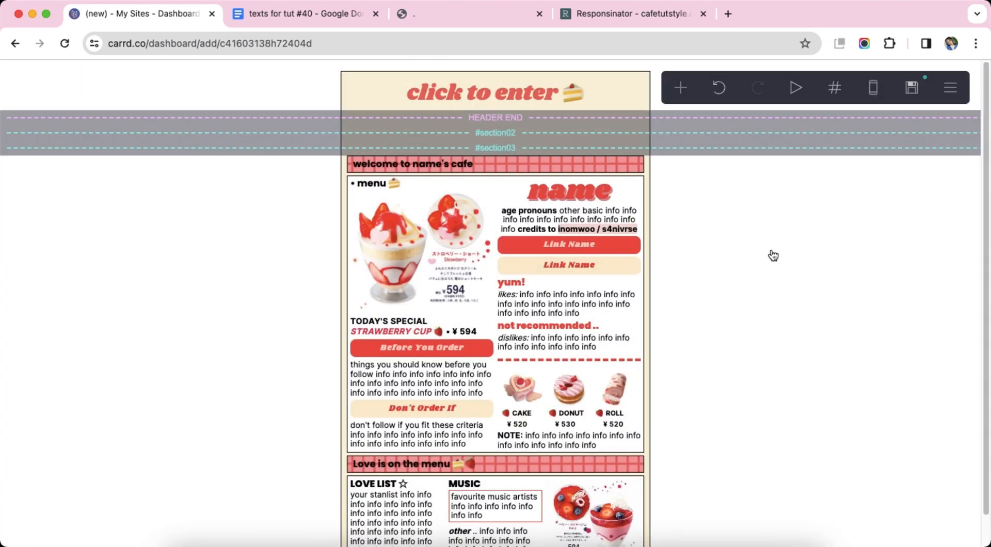
Step: Add a control element at the end of the page and set its type to Footer Marker
scroll(772, 258, "down", 1)
left_click(681, 88)
left_click(659, 396)
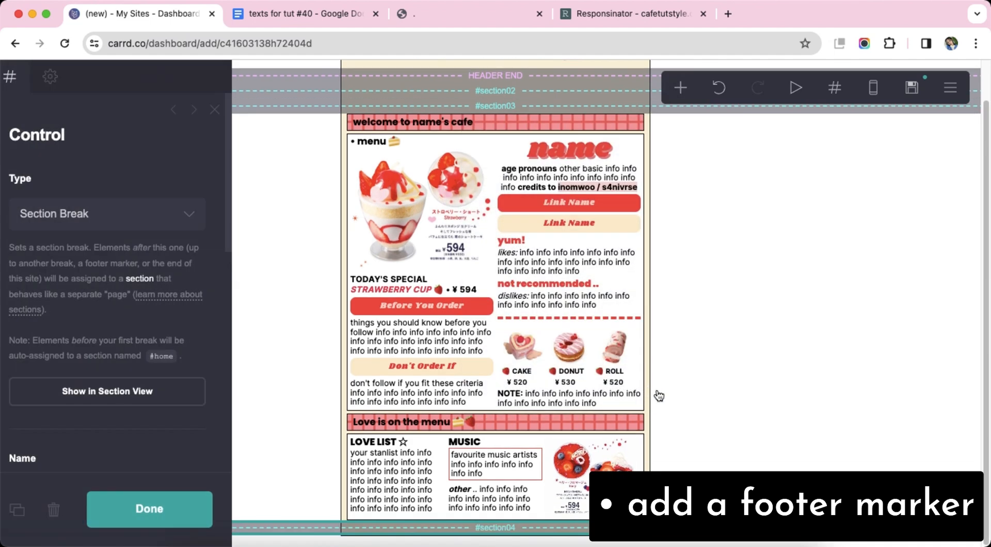
left_click(147, 214)
left_click(147, 253)
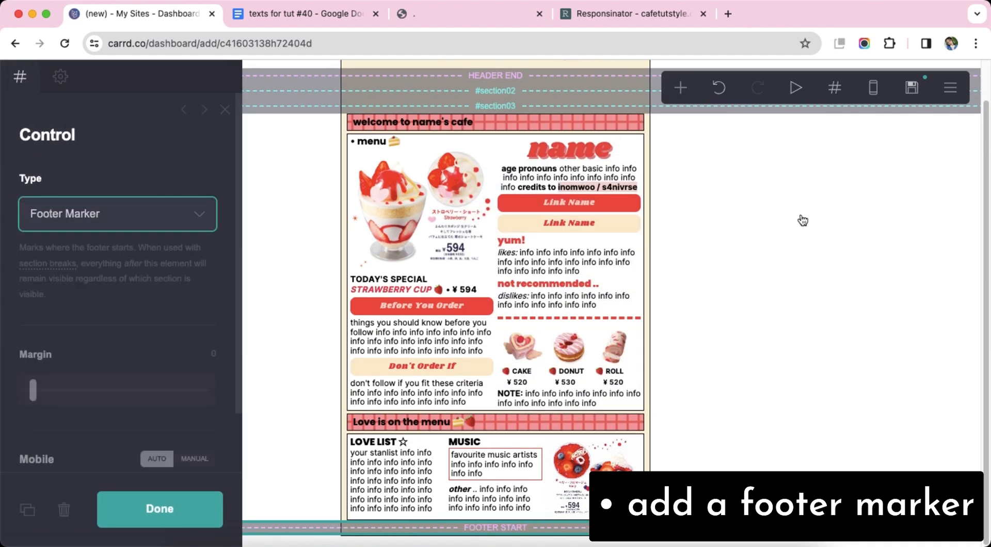
Step: Save and publish the site, and enter the live page through its "click to enter" link
left_click(911, 88)
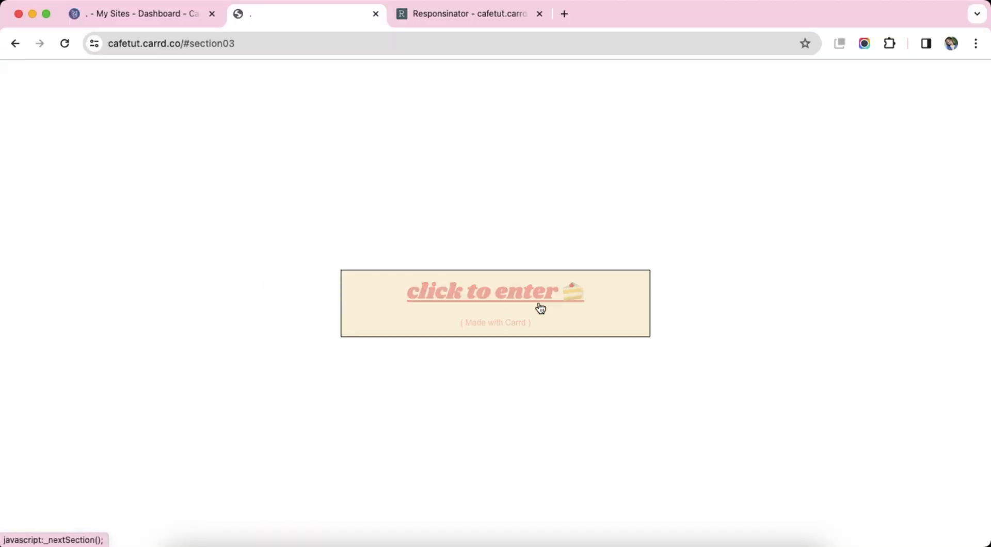
left_click(541, 308)
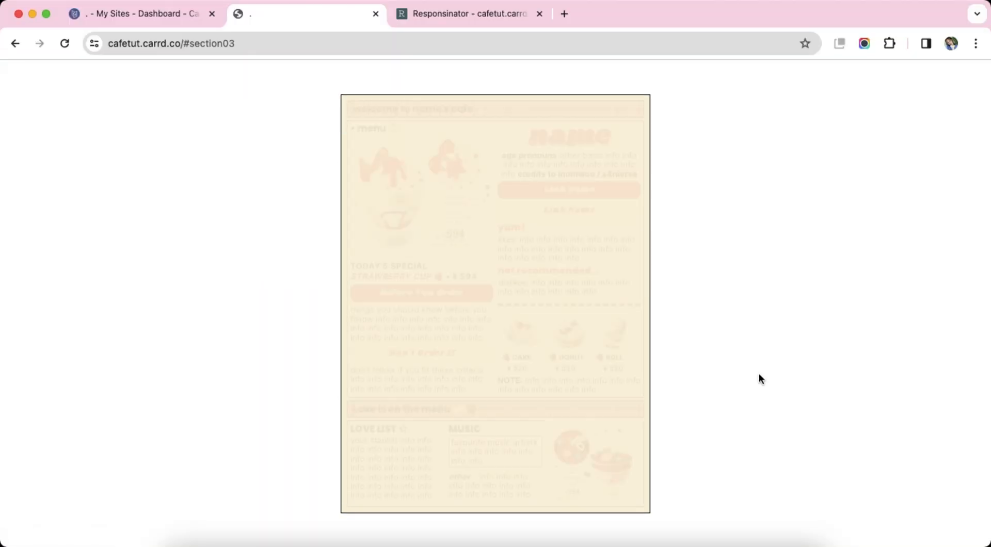